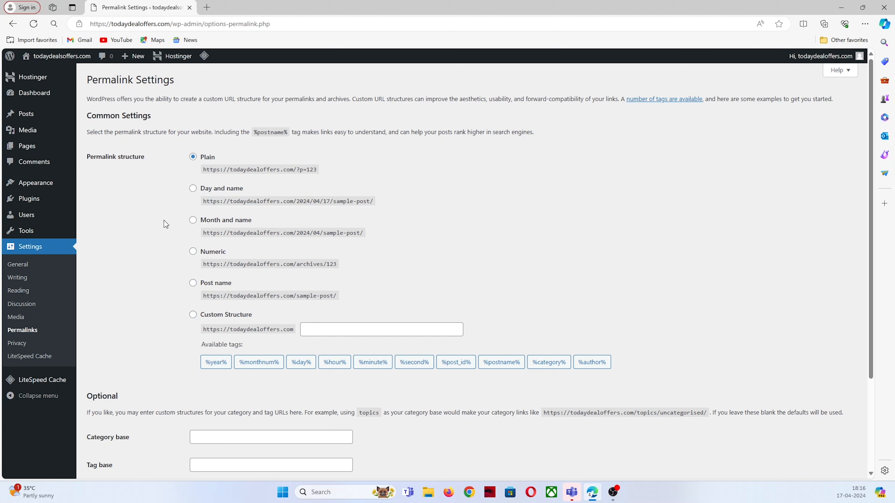
# Set the permalink structure to Post name and save the changes.
pyautogui.click(192, 284)
pyautogui.scroll(-2, 169, 191)
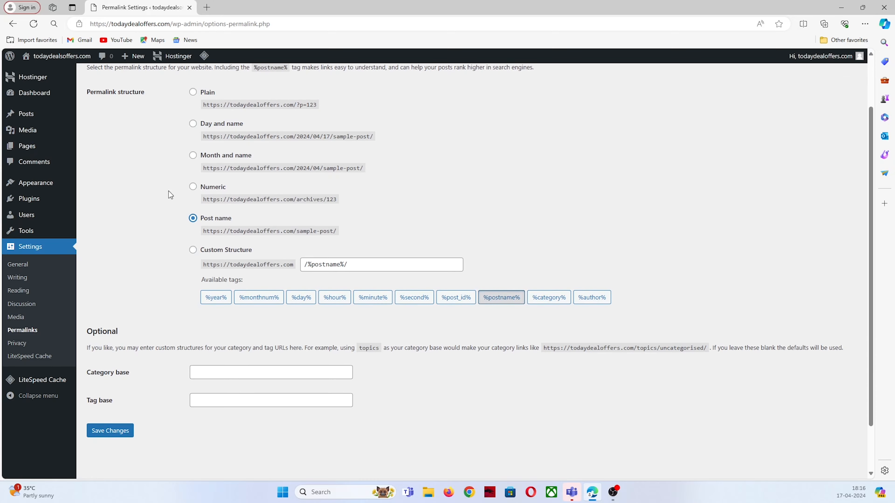
pyautogui.scroll(2, 168, 205)
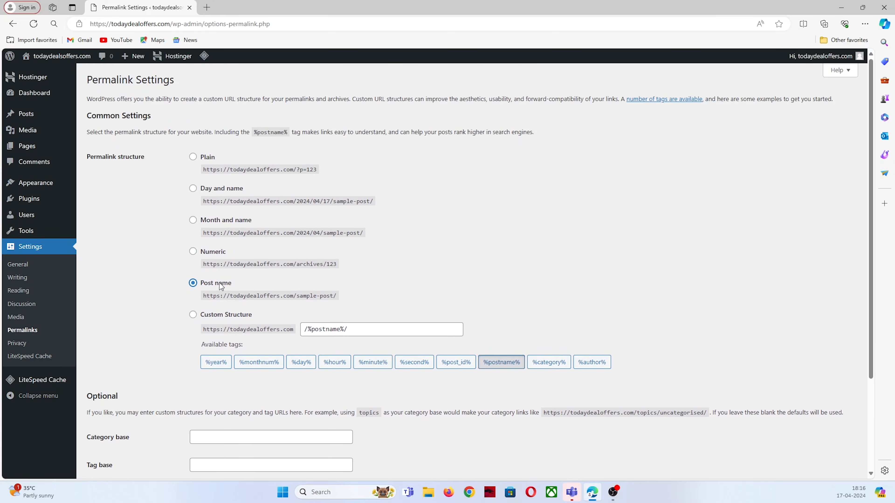
pyautogui.scroll(-4, 147, 258)
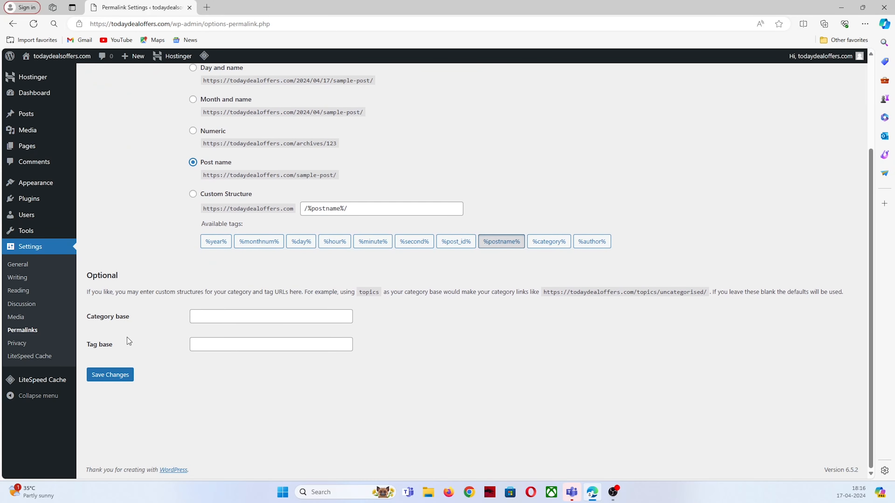
pyautogui.click(118, 374)
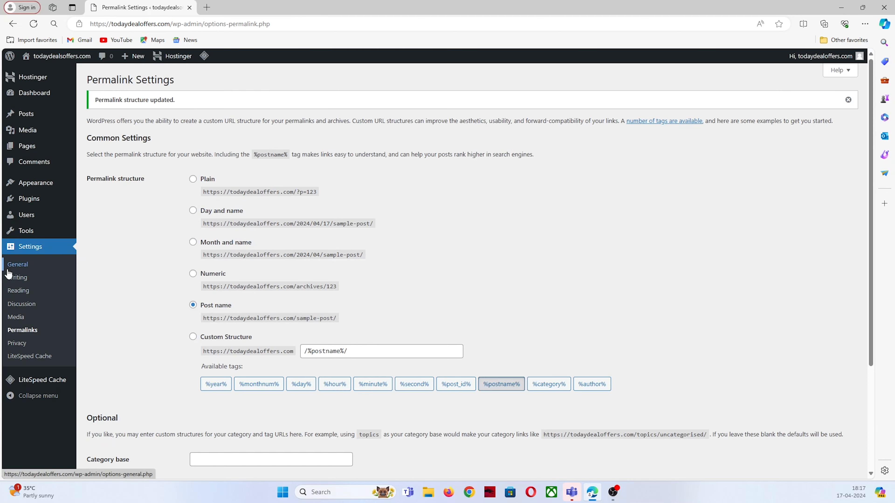
# Open the General settings and replace the site title with "Today Deal Offers".
pyautogui.click(31, 267)
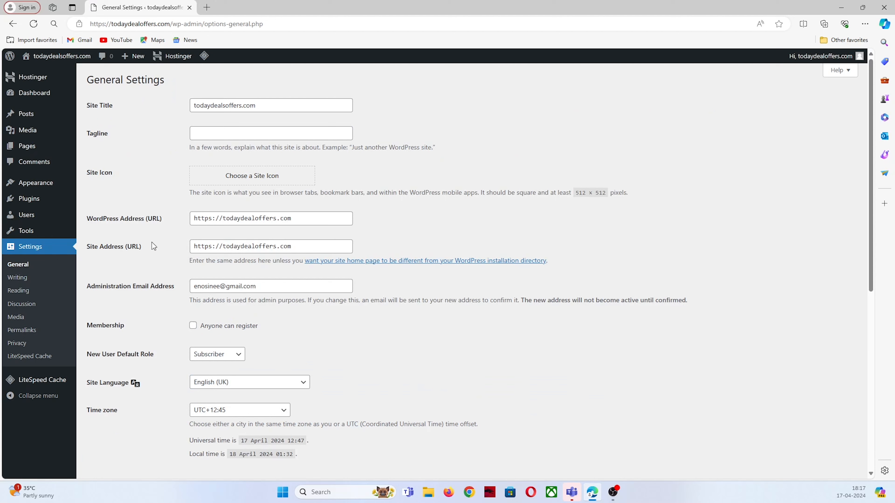
pyautogui.moveTo(83, 81)
pyautogui.mouseDown()
pyautogui.moveTo(168, 78)
pyautogui.moveTo(94, 80)
pyautogui.moveTo(87, 89)
pyautogui.mouseUp()
pyautogui.click(112, 81)
pyautogui.moveTo(86, 105); pyautogui.dragTo(128, 103)
pyautogui.moveTo(289, 108); pyautogui.dragTo(179, 105)
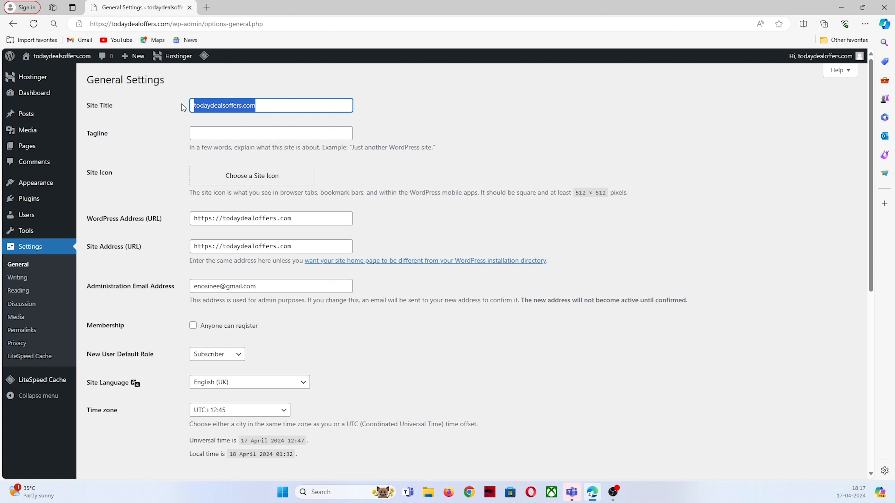
pyautogui.tripleClick(289, 104)
pyautogui.press('BackSpace')
pyautogui.write('Today Deal Offers')
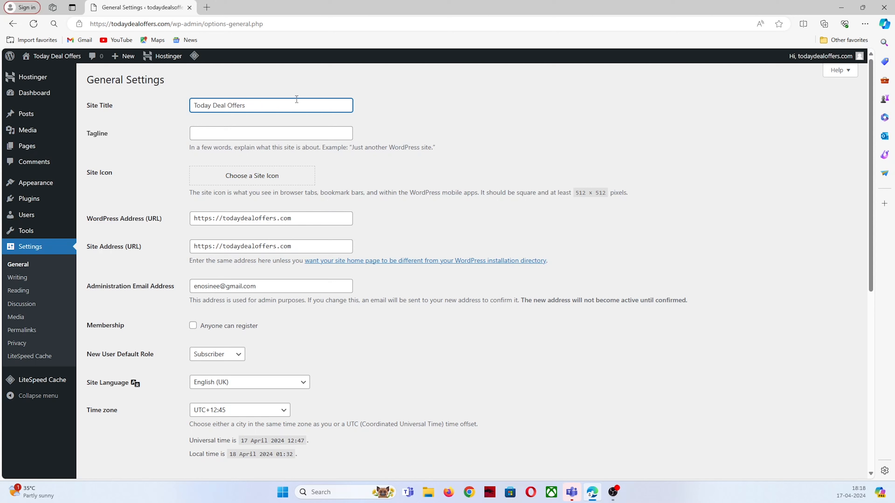
pyautogui.moveTo(297, 99); pyautogui.dragTo(178, 110)
pyautogui.click(157, 120)
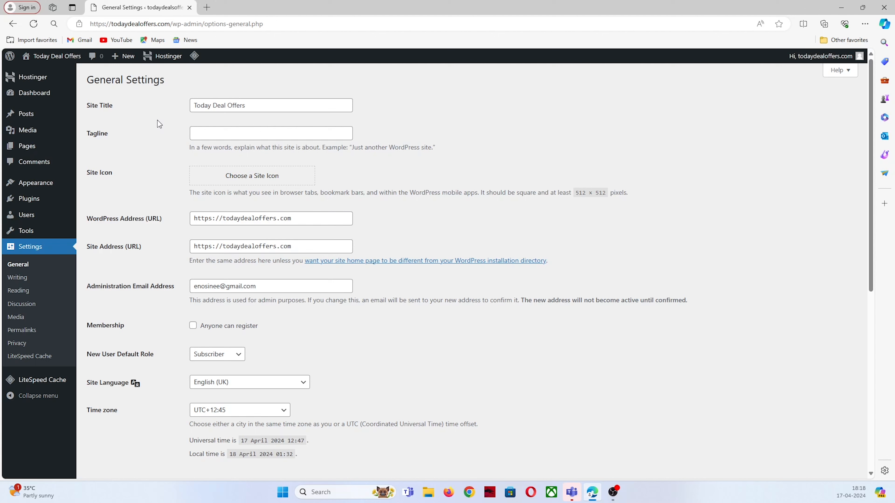
# Enter "daily deals" as the site's tagline.
pyautogui.click(219, 138)
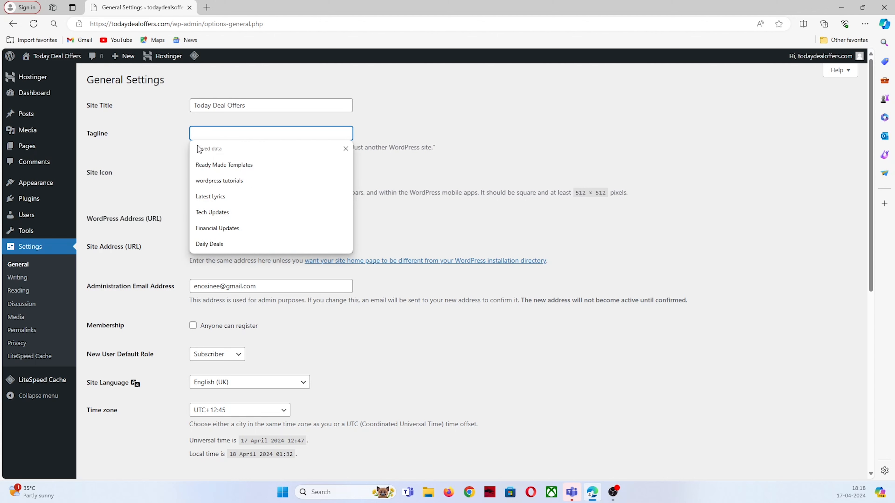
pyautogui.click(170, 160)
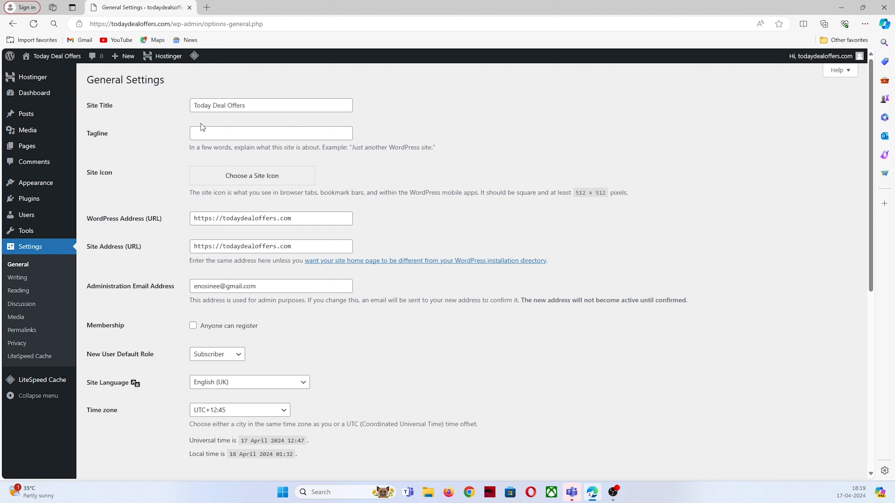
pyautogui.click(203, 134)
pyautogui.write('daily deals')
# Open YouTube in a separate browser tab and compare its tab icon with those of the new tab page and the WordPress site.
pyautogui.scroll(-2, 138, 124)
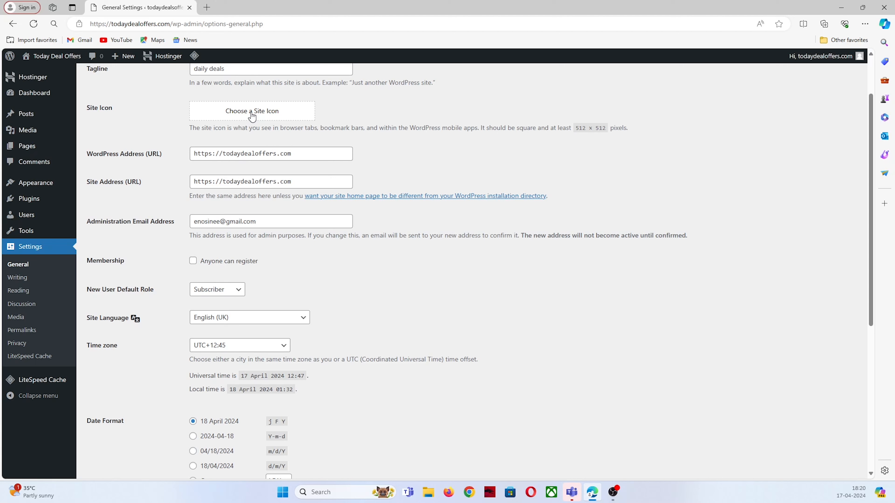
pyautogui.click(208, 8)
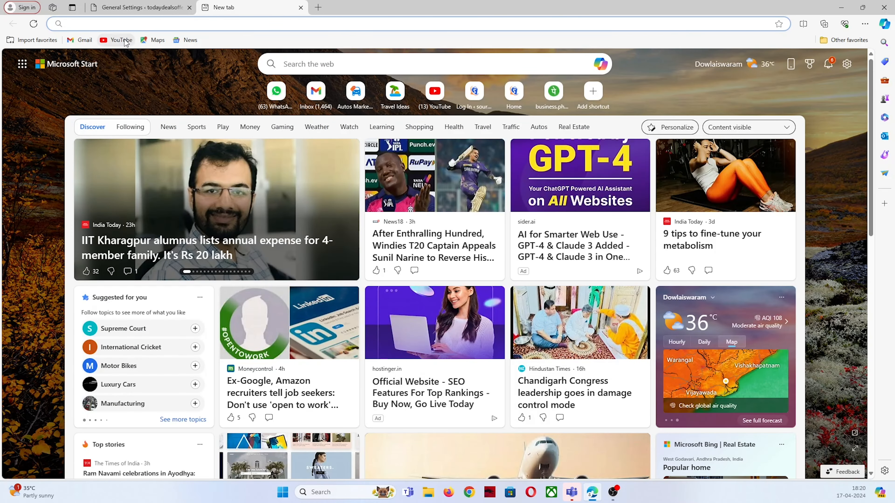
pyautogui.rightClick(124, 42)
pyautogui.click(140, 45)
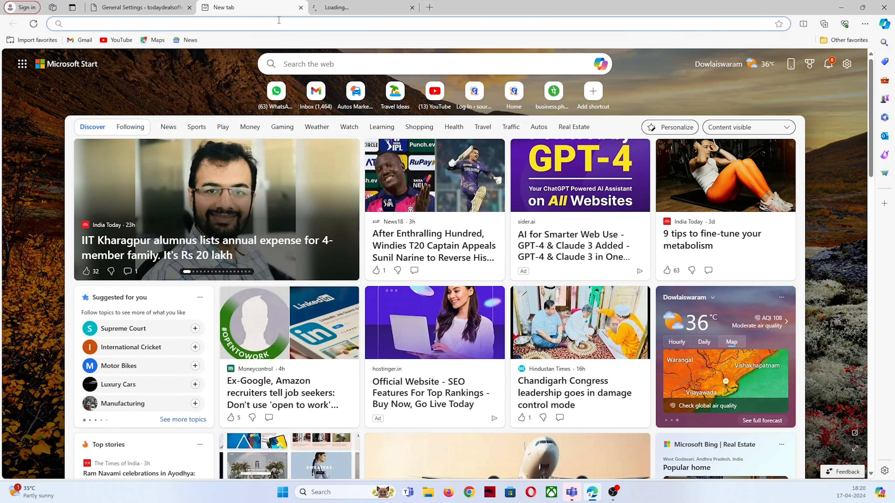
pyautogui.click(361, 11)
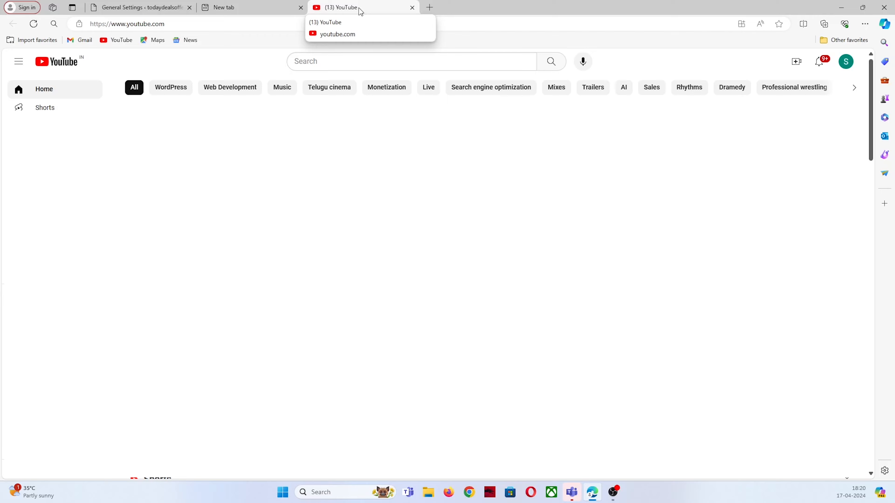
pyautogui.click(240, 5)
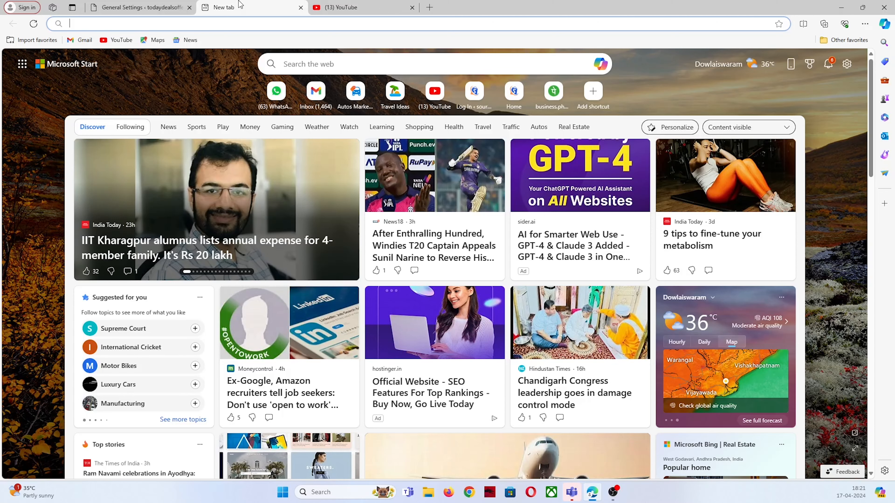
pyautogui.click(137, 7)
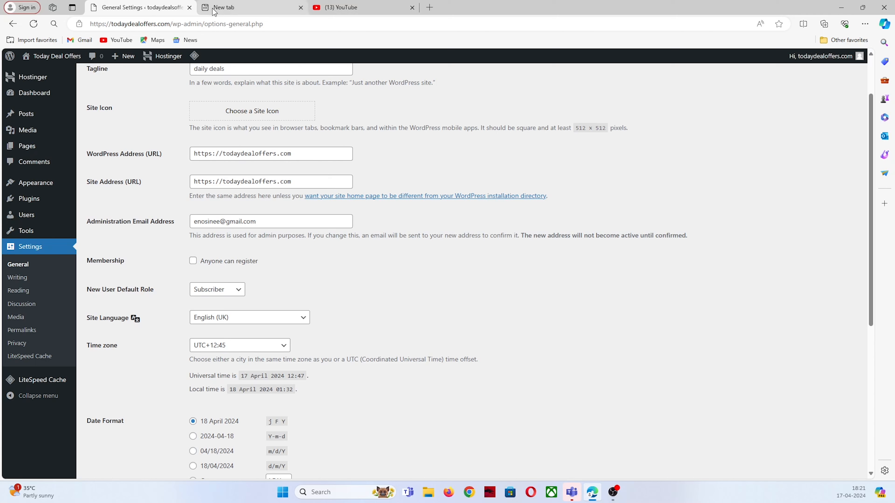
pyautogui.click(218, 15)
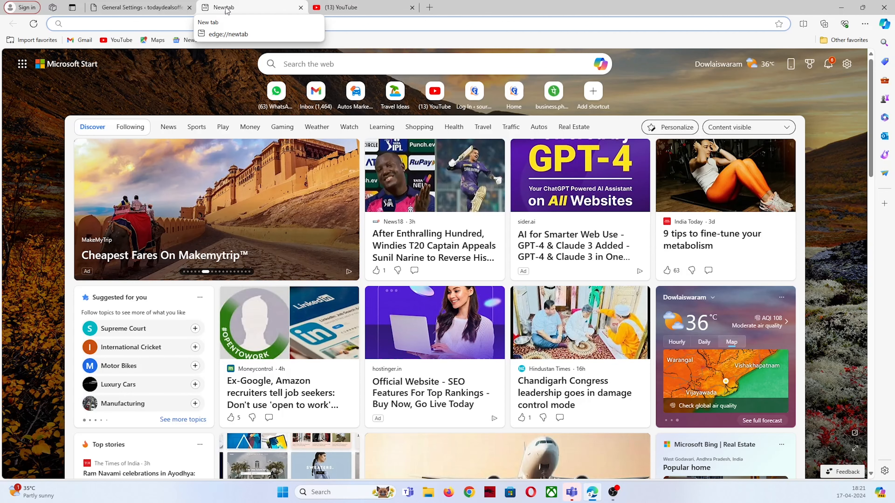
pyautogui.hotkey('ctrl', 'shift', 'Tab')
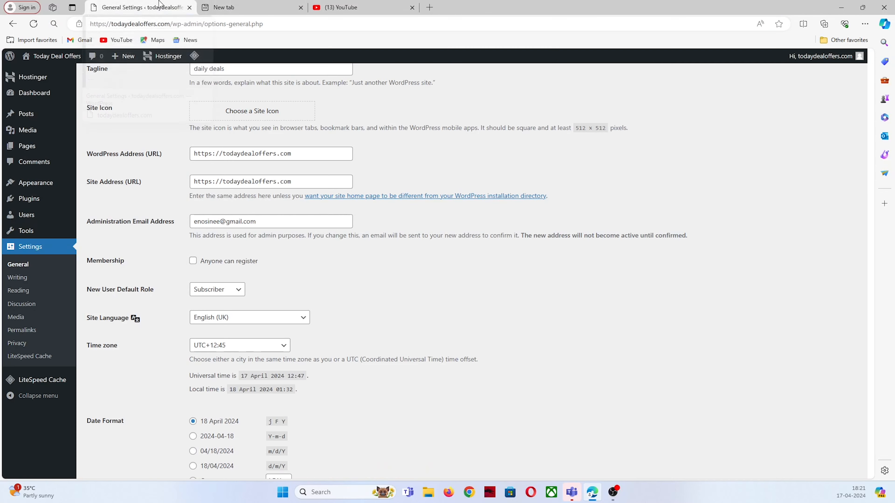
pyautogui.click(229, 10)
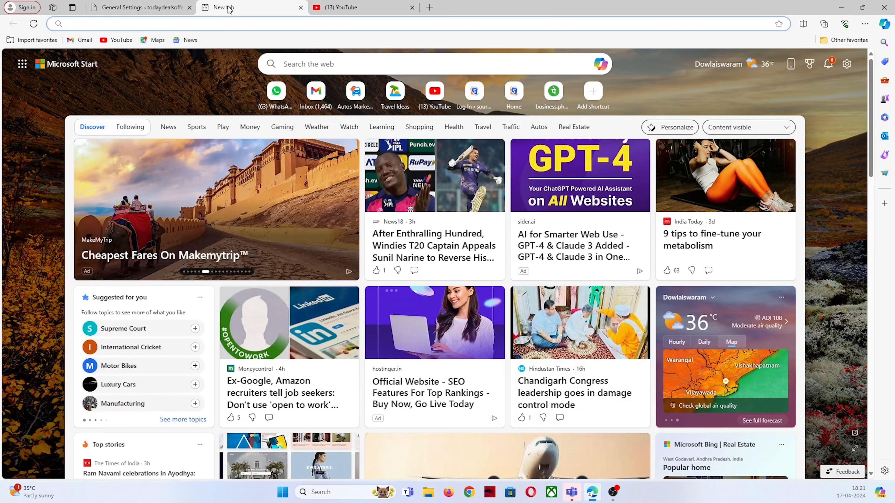
pyautogui.click(122, 6)
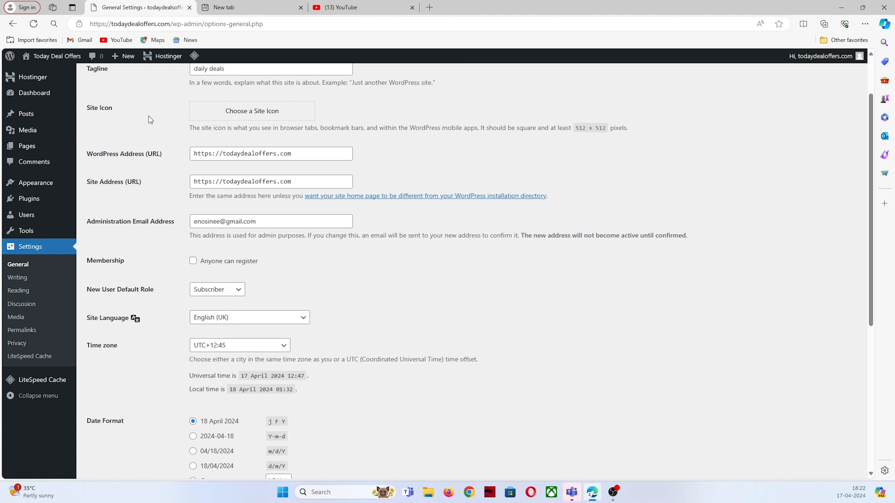
# Read the description and pixel size requirement given for the site icon.
pyautogui.moveTo(193, 128); pyautogui.dragTo(634, 129)
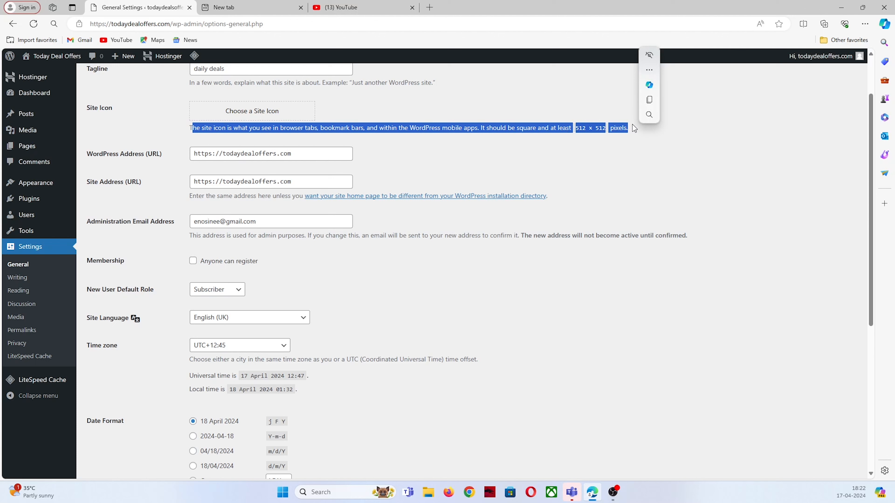
pyautogui.click(603, 157)
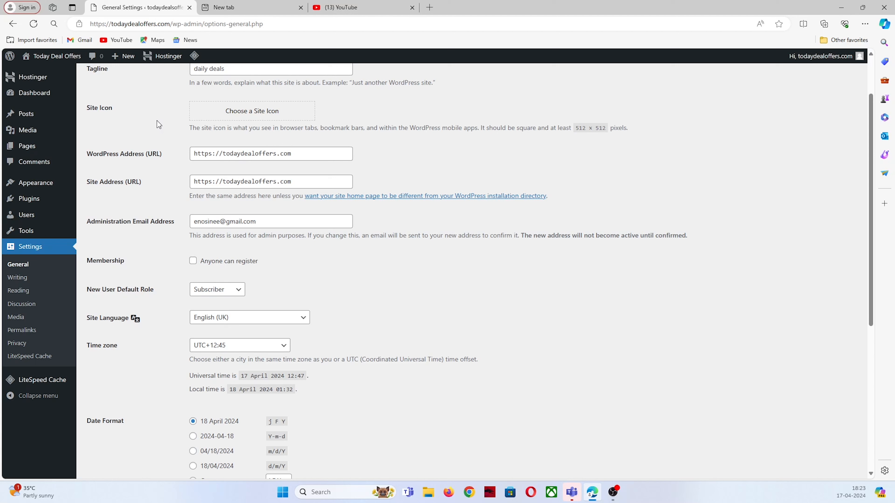
pyautogui.moveTo(572, 128); pyautogui.dragTo(609, 133)
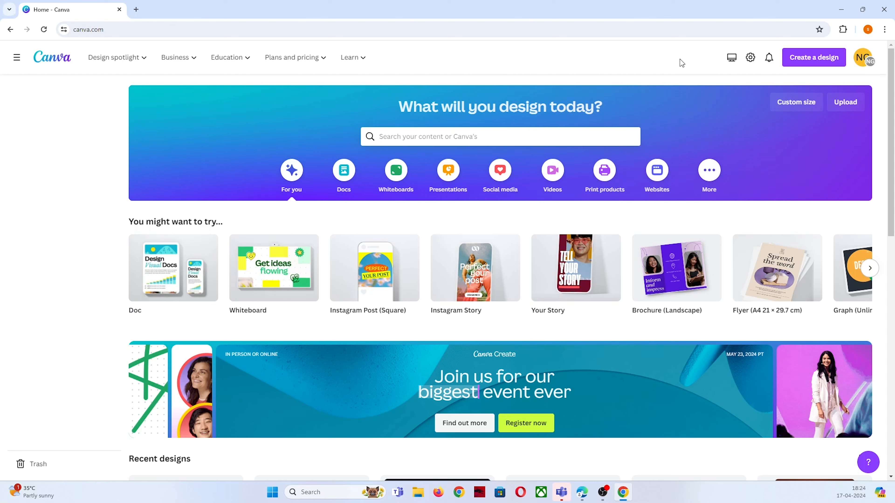
# Switch to Canva, search for "logo" templates and open the Purple and Orange Lamp Bulb Idea Engineering Logo for customising.
pyautogui.click(405, 136)
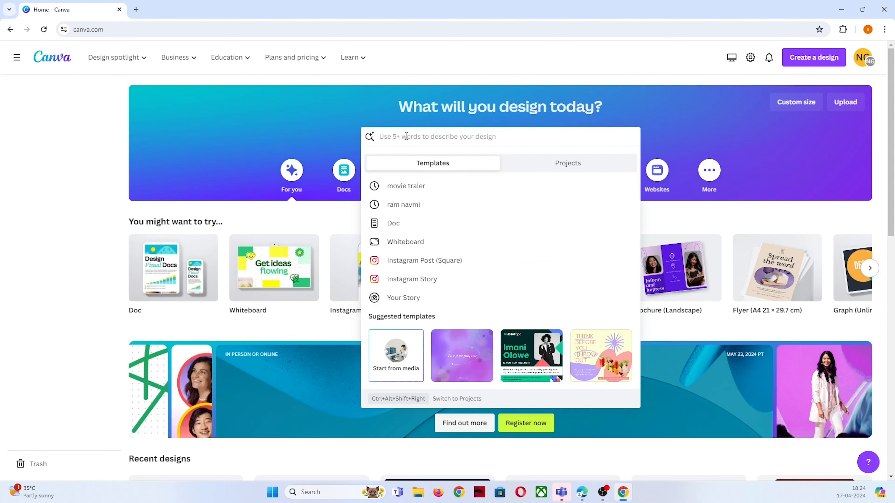
pyautogui.write('logo')
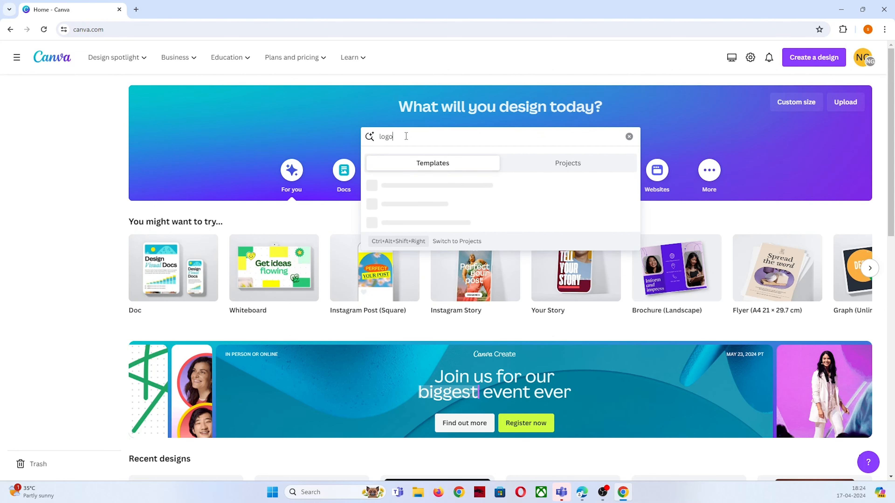
pyautogui.press('Return')
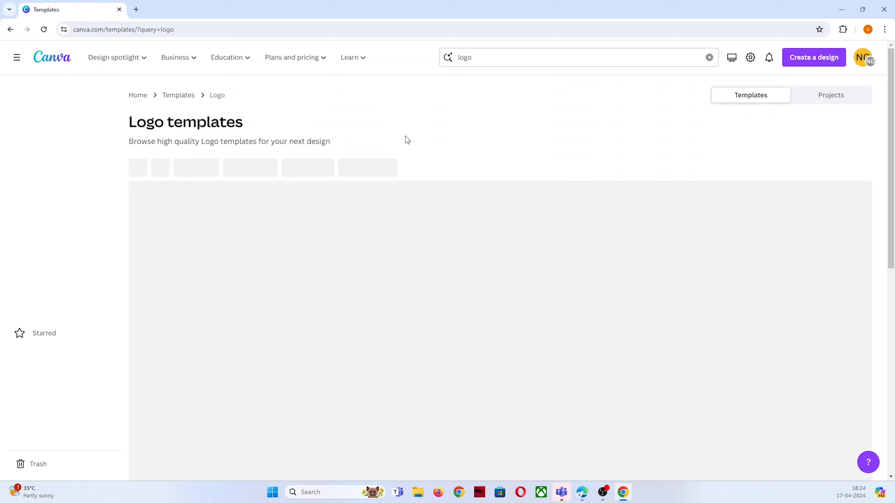
pyautogui.scroll(-8, 424, 205)
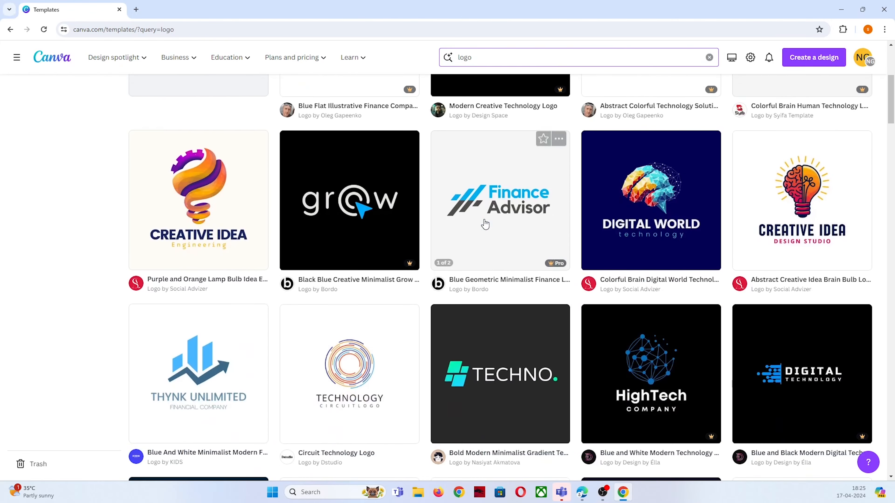
pyautogui.scroll(1, 763, 208)
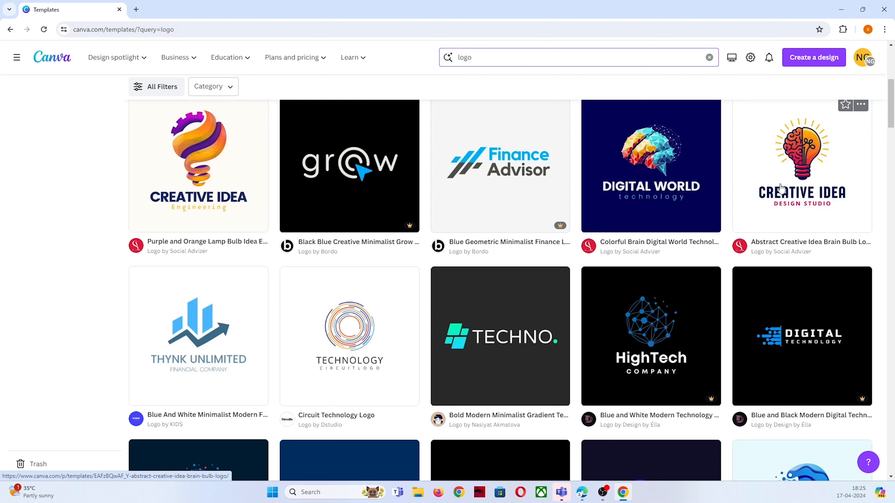
pyautogui.scroll(2, 781, 188)
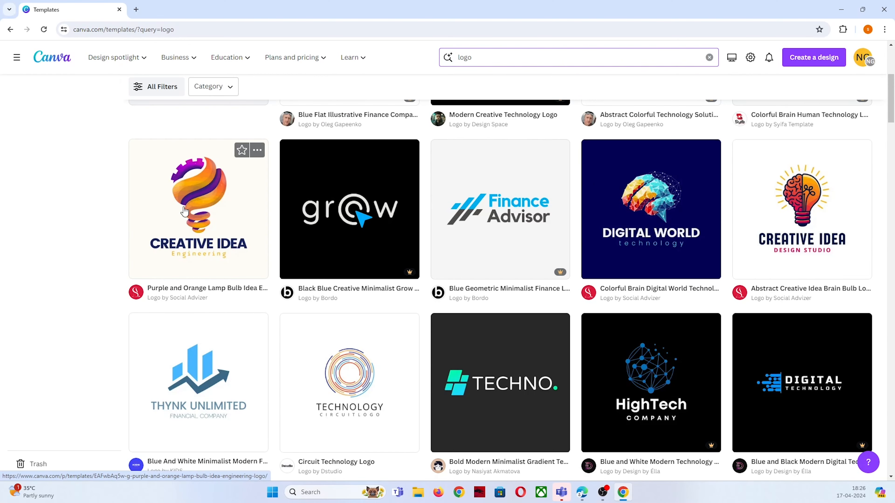
pyautogui.click(209, 189)
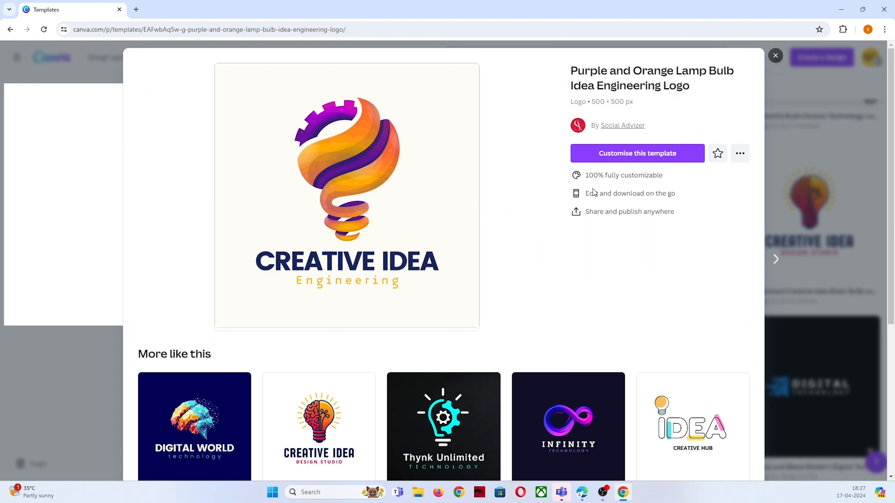
pyautogui.click(604, 157)
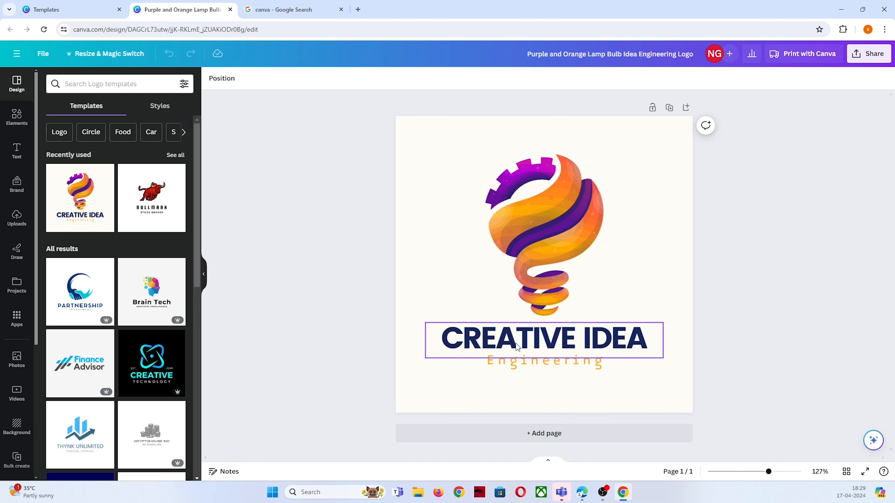
# Delete the "CREATIVE IDEA" and "Engineering" texts from the logo and enlarge the bulb graphic to nearly fill the page's height.
pyautogui.click(517, 347)
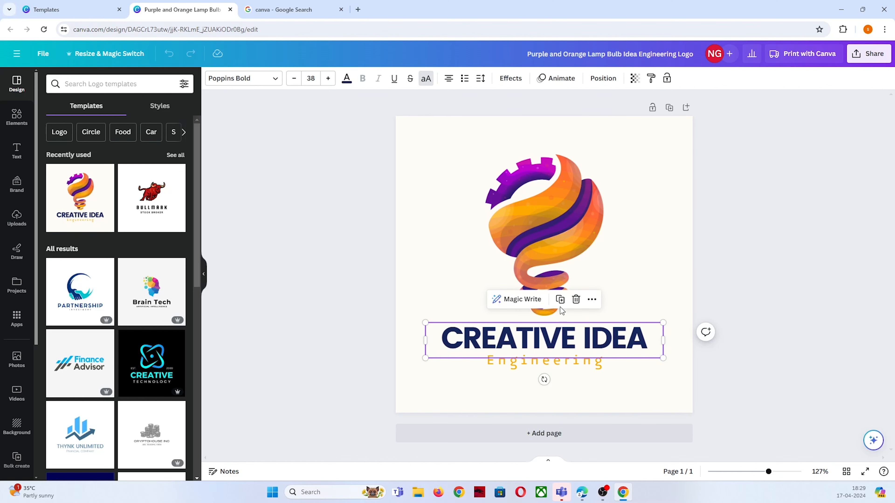
pyautogui.click(576, 299)
pyautogui.click(553, 363)
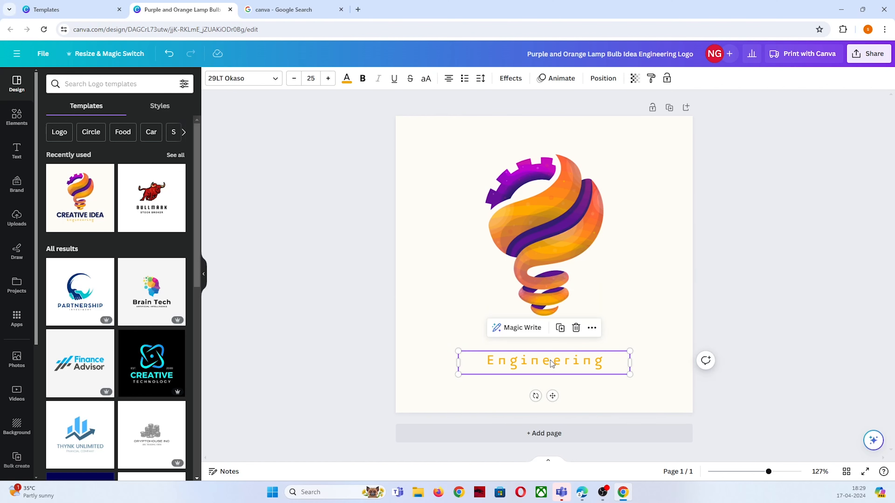
pyautogui.click(576, 326)
pyautogui.click(552, 258)
pyautogui.moveTo(603, 316); pyautogui.dragTo(677, 401)
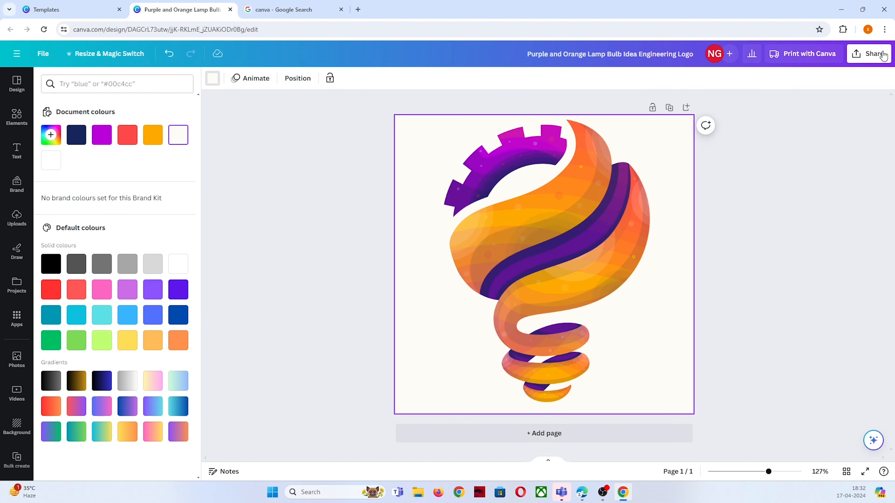
# Download the bulb logo design from Canva as a PNG at 500 × 500 px.
pyautogui.click(868, 59)
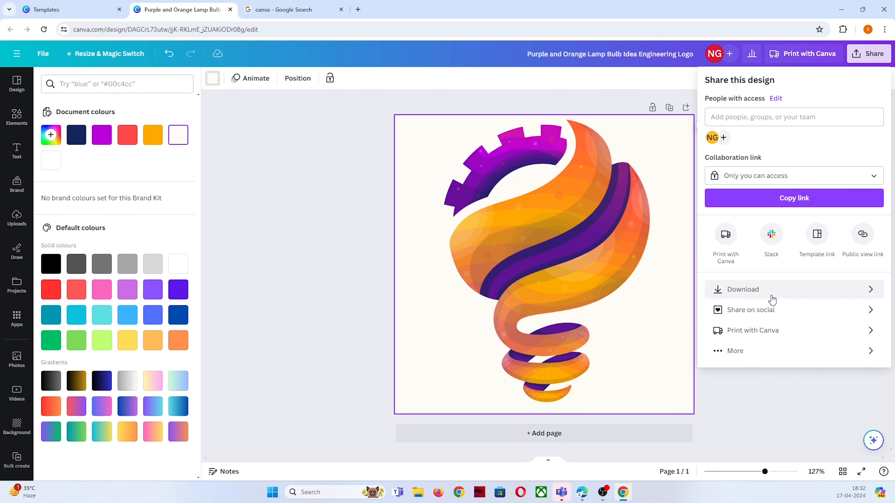
pyautogui.click(757, 288)
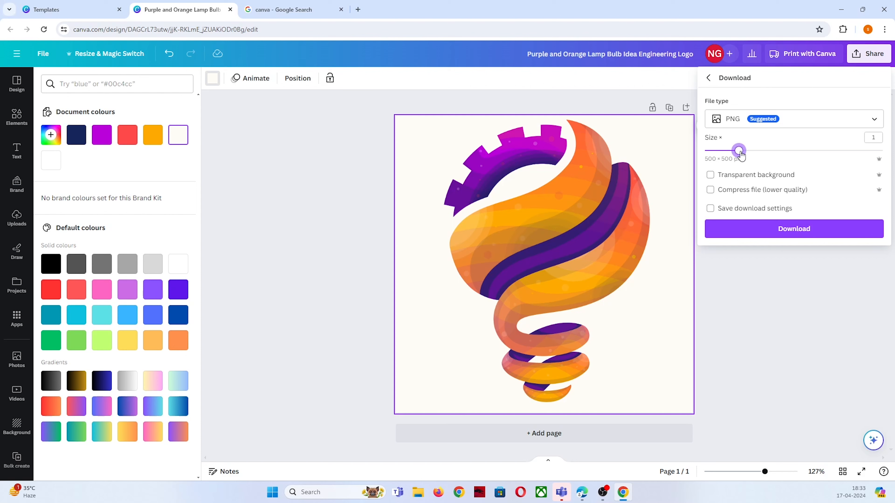
pyautogui.moveTo(739, 152); pyautogui.dragTo(746, 155)
pyautogui.moveTo(744, 155); pyautogui.dragTo(738, 156)
pyautogui.click(745, 234)
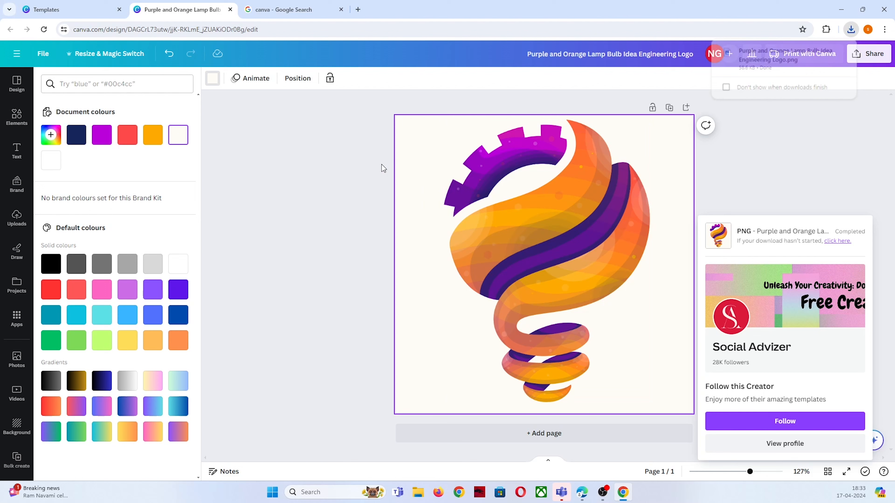
# Switch to the WordPress general settings and upload the bulb logo PNG from the Downloads folder for the site icon.
pyautogui.click(582, 493)
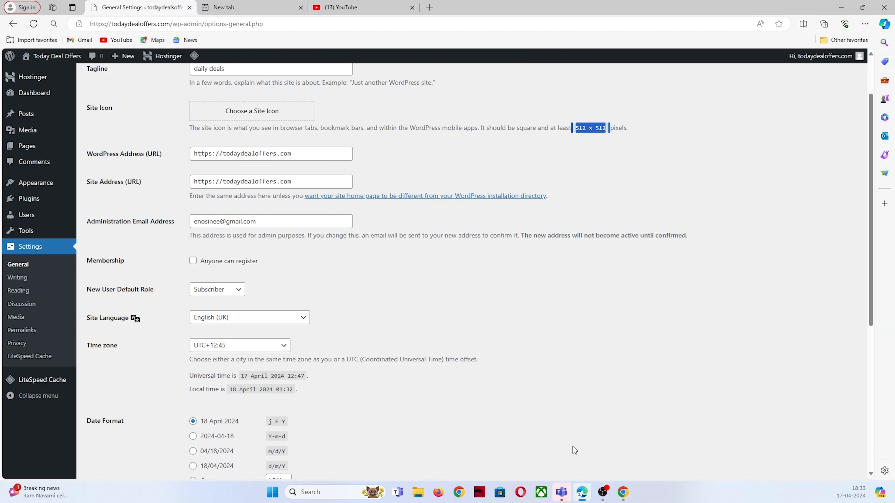
pyautogui.scroll(2, 447, 298)
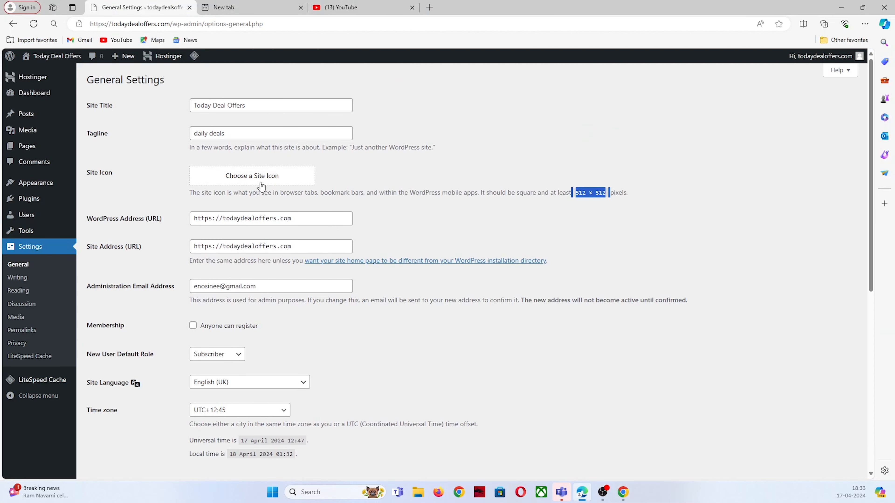
pyautogui.click(246, 179)
pyautogui.click(423, 257)
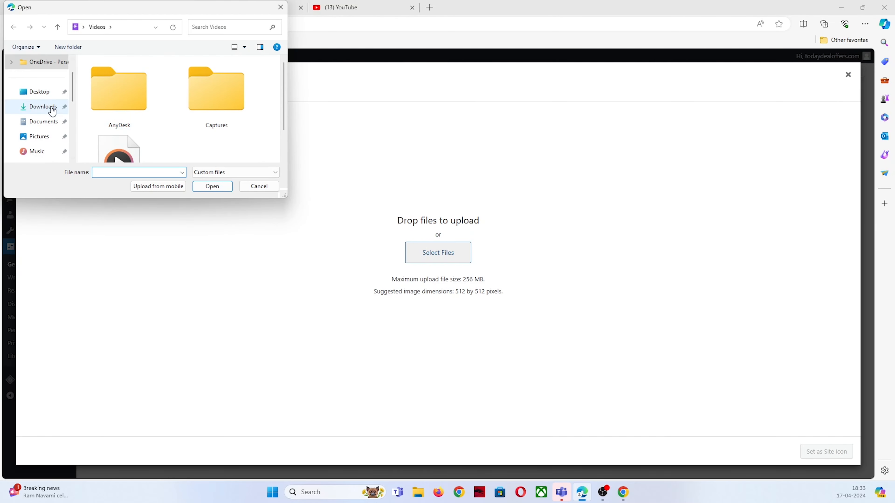
pyautogui.click(53, 112)
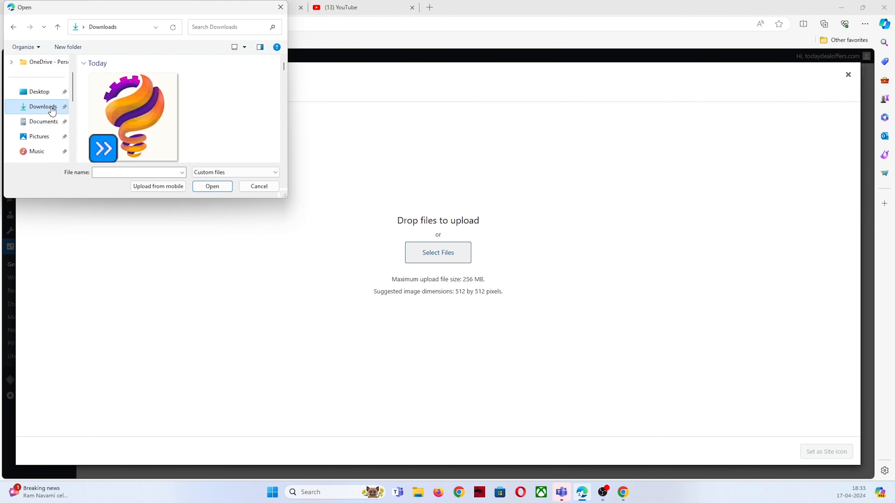
pyautogui.click(121, 105)
pyautogui.click(212, 186)
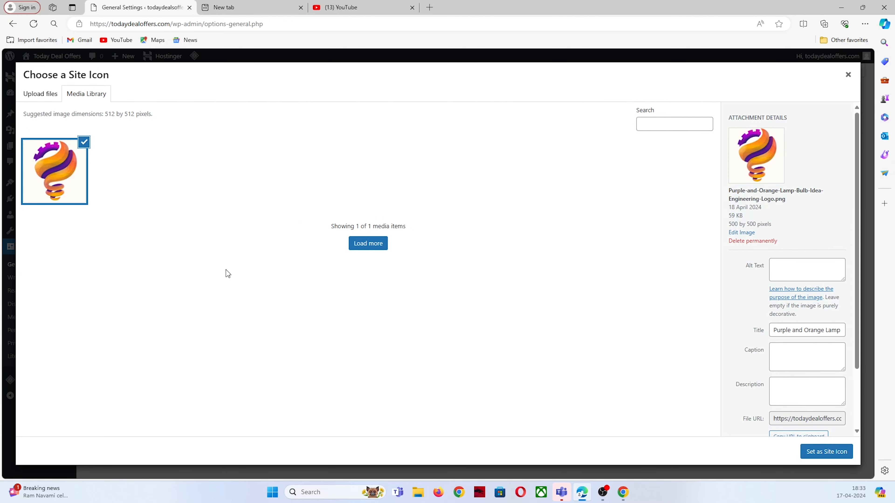
# Set the uploaded logo as the site icon, keeping the whole image in the crop.
pyautogui.click(820, 452)
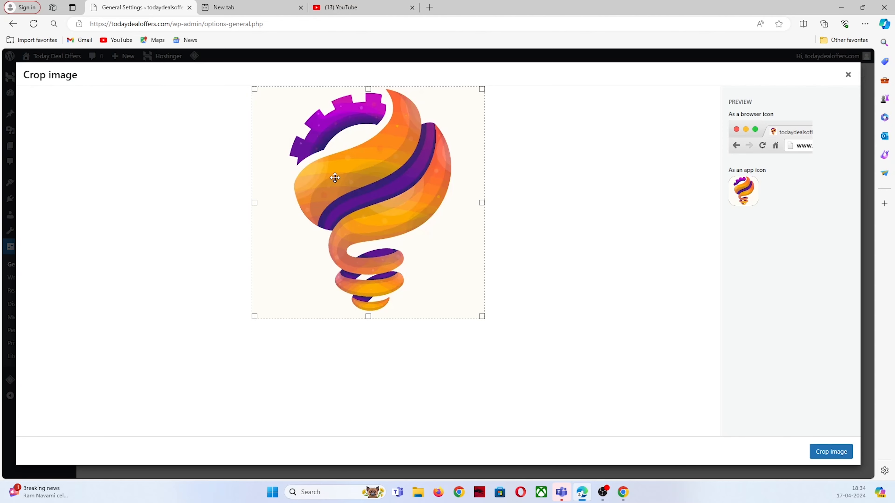
pyautogui.click(830, 451)
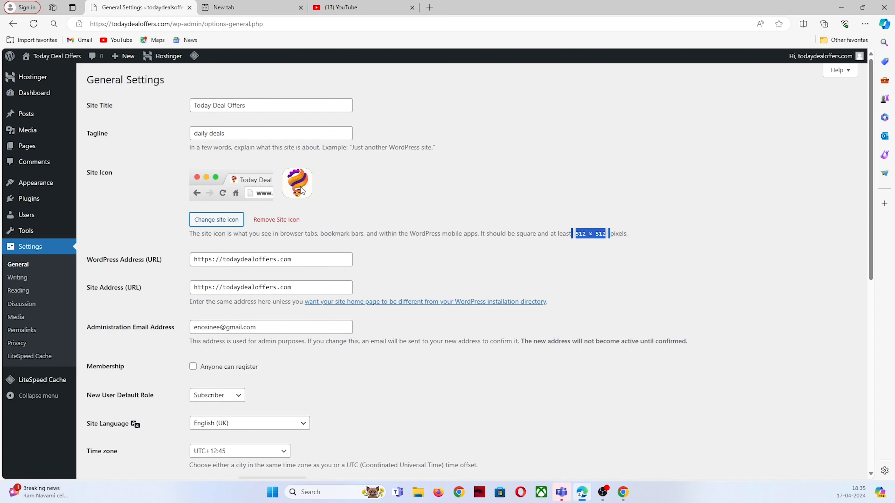
pyautogui.click(325, 180)
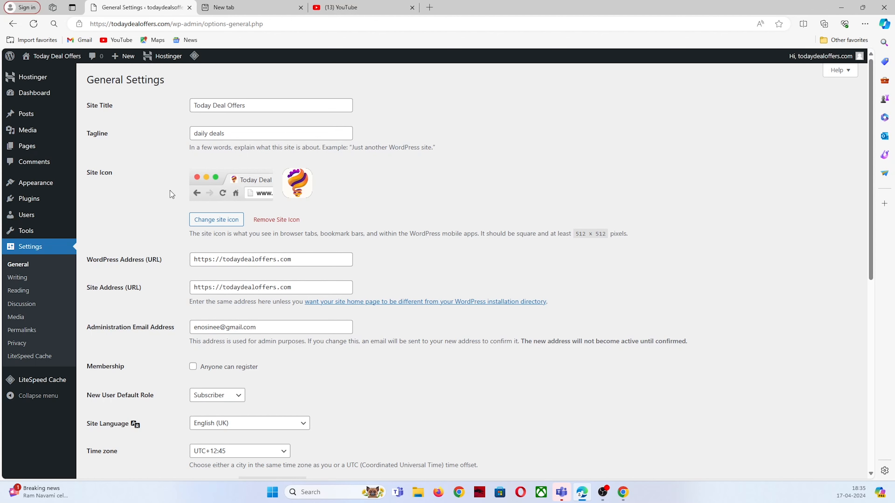
# Review the WordPress address, site address and administration email address in the general settings.
pyautogui.scroll(-2, 112, 232)
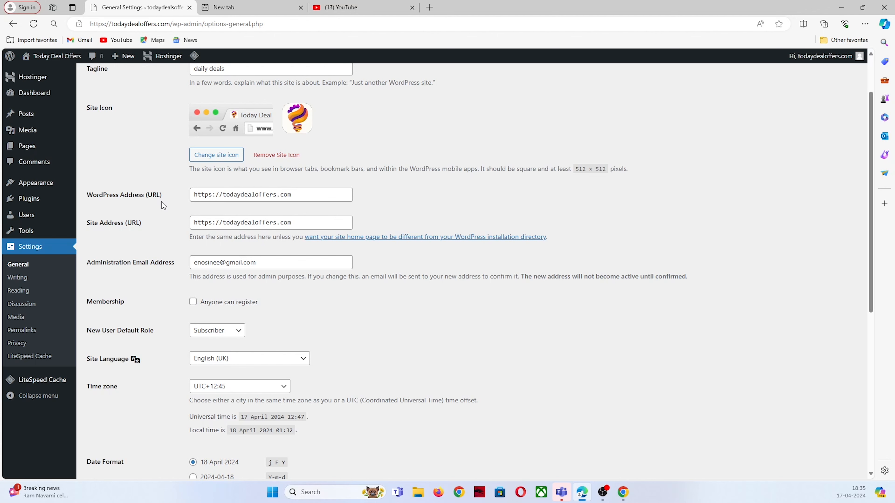
pyautogui.scroll(-2, 163, 206)
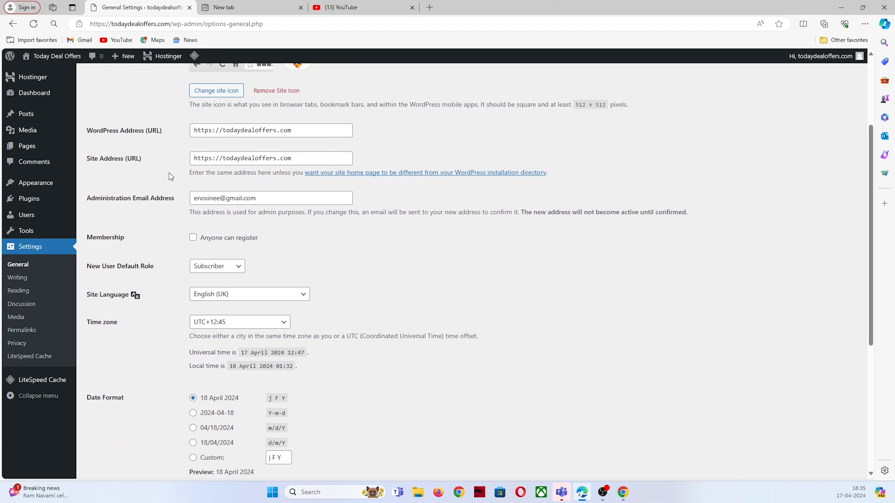
pyautogui.scroll(-2, 165, 169)
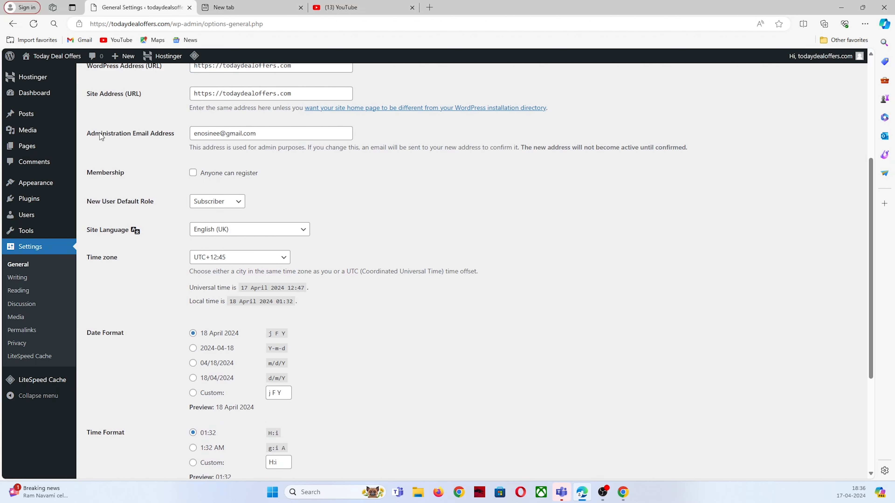
pyautogui.moveTo(101, 137); pyautogui.dragTo(146, 137)
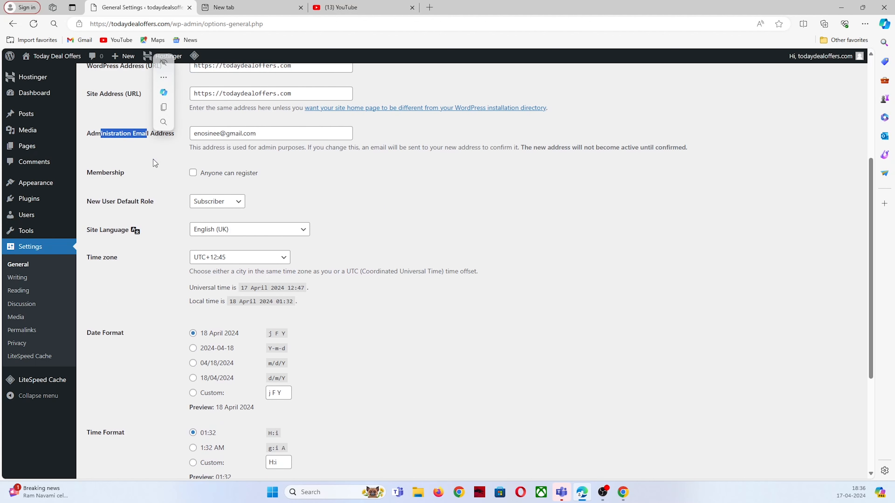
pyautogui.moveTo(281, 134); pyautogui.dragTo(194, 129)
pyautogui.click(162, 156)
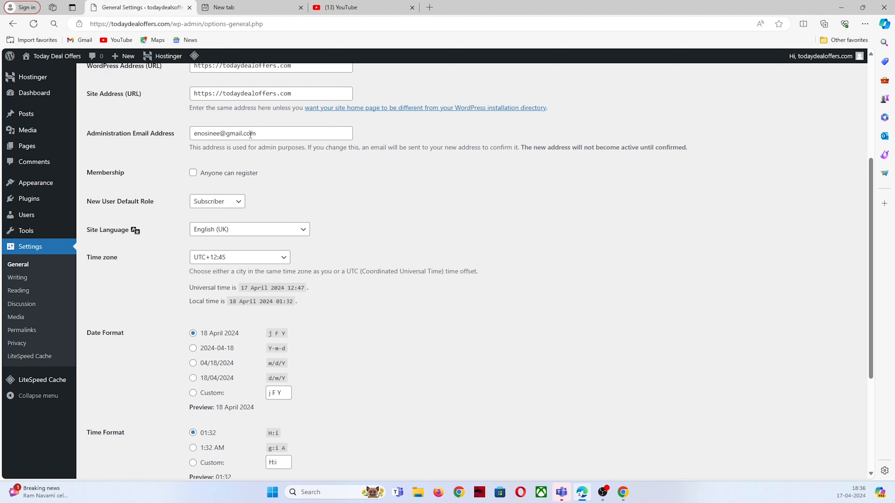
# Clear the administration email address and fill in the administrator's email again.
pyautogui.click(270, 134)
pyautogui.hotkey('ctrl', 'a')
pyautogui.press('BackSpace')
pyautogui.click(268, 134)
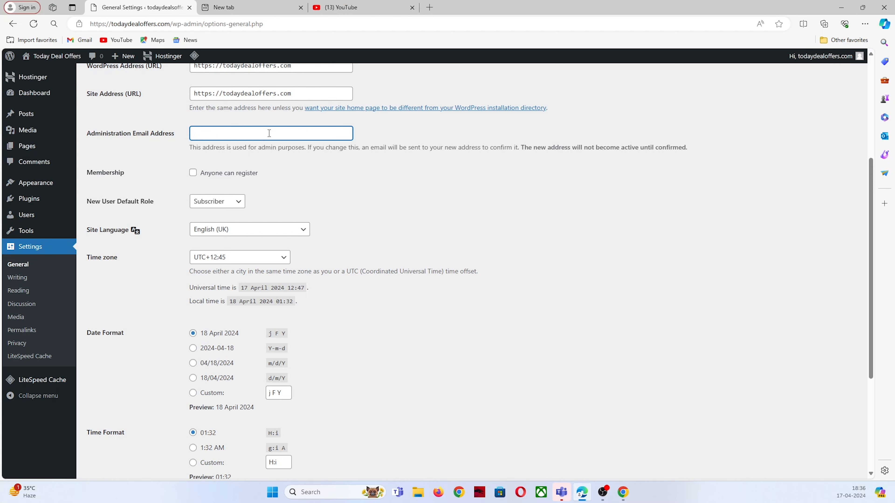
pyautogui.click(214, 130)
pyautogui.click(215, 168)
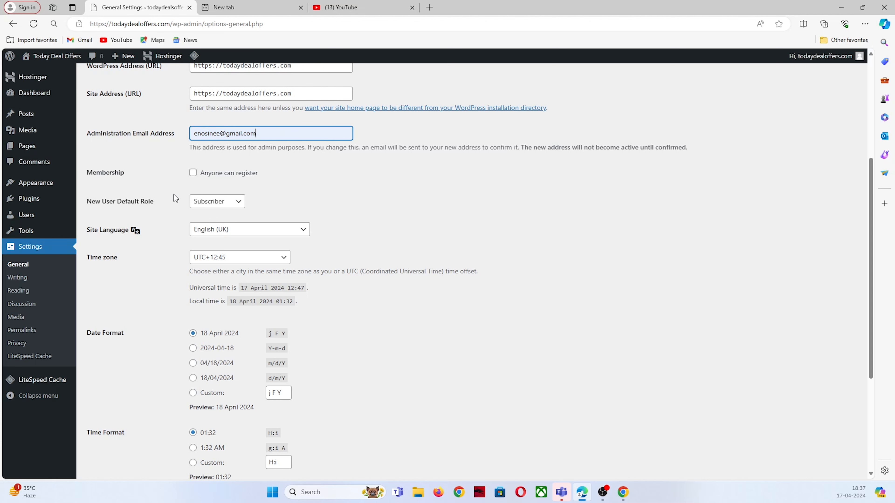
# Examine the roles available as the new user default role, leaving the selection at Subscriber.
pyautogui.scroll(-2, 176, 195)
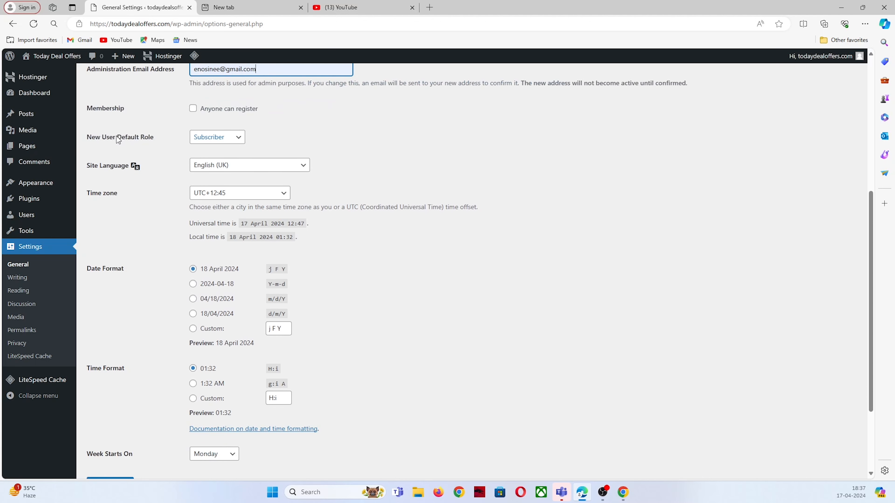
pyautogui.moveTo(95, 137); pyautogui.dragTo(134, 139)
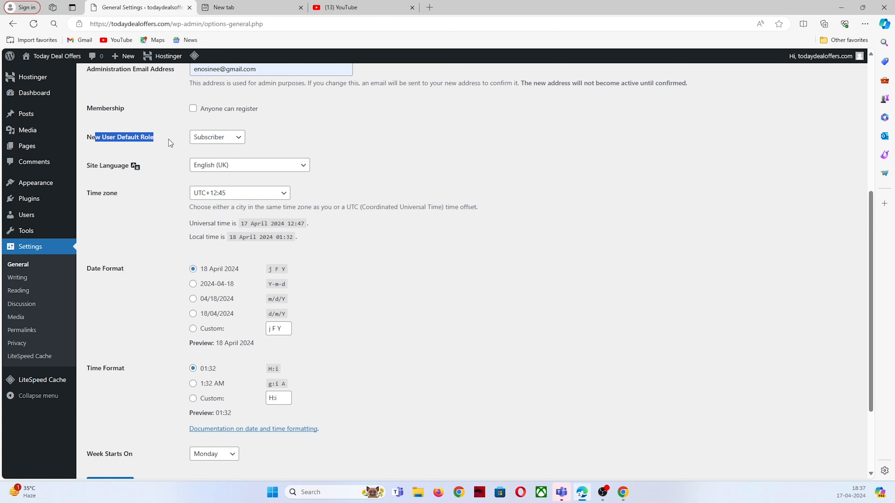
pyautogui.click(213, 138)
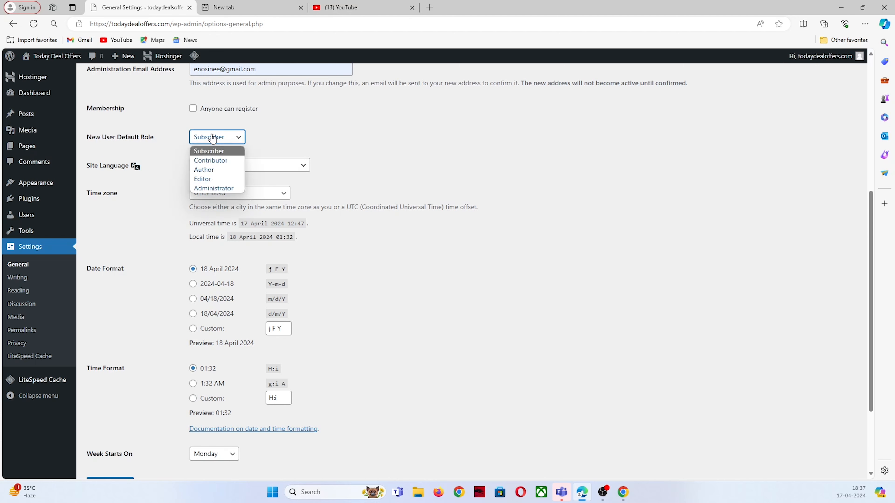
pyautogui.click(189, 148)
pyautogui.click(168, 162)
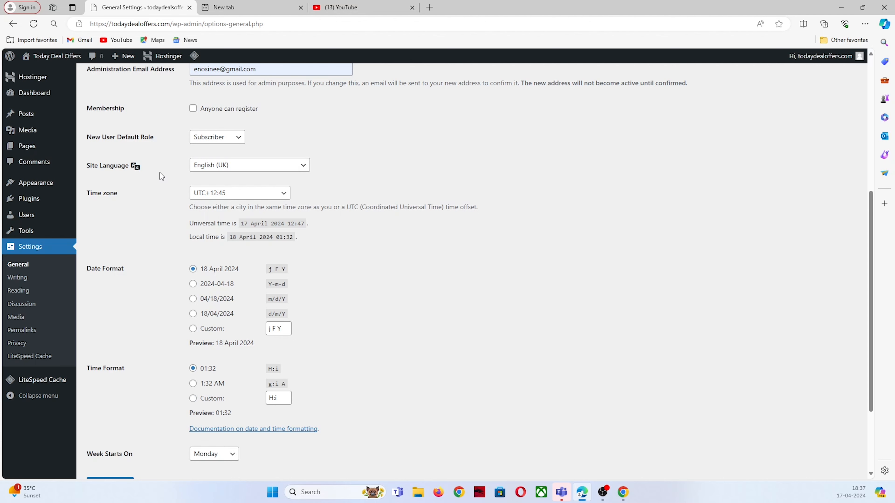
# Set the site's time zone to Kolkata.
pyautogui.scroll(-2, 159, 172)
pyautogui.moveTo(90, 128); pyautogui.dragTo(124, 128)
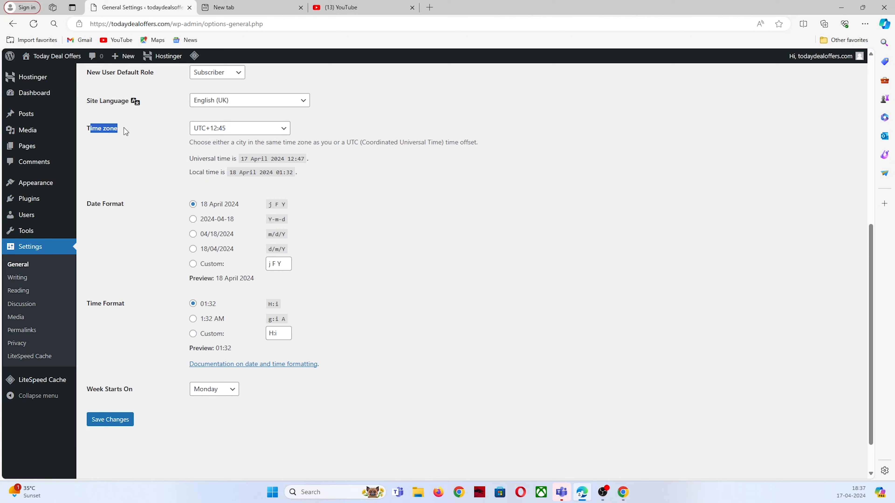
pyautogui.click(214, 129)
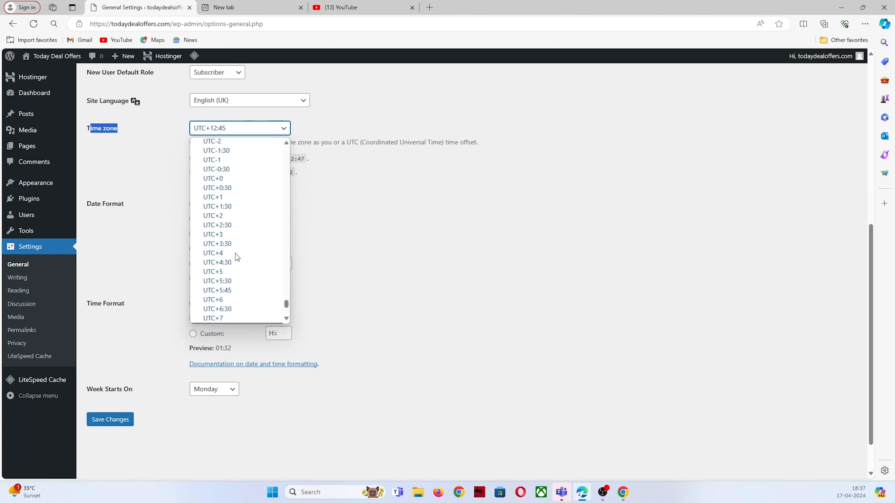
pyautogui.scroll(20, 236, 254)
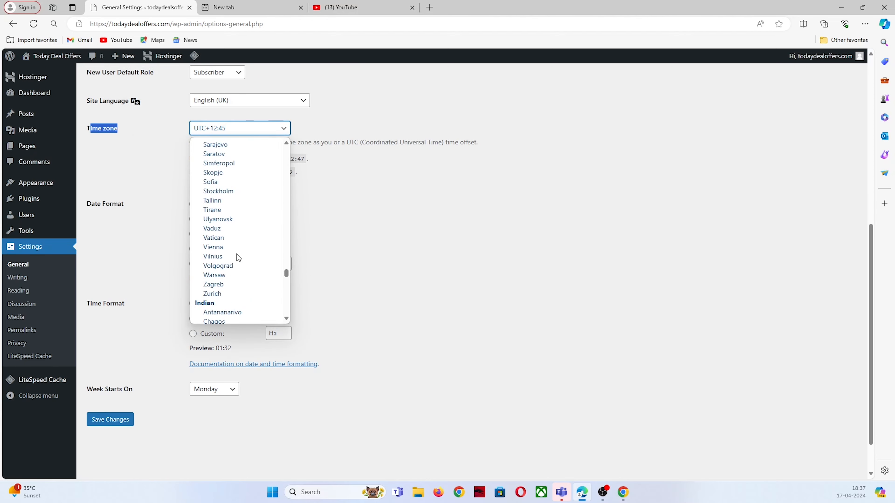
pyautogui.scroll(15, 236, 254)
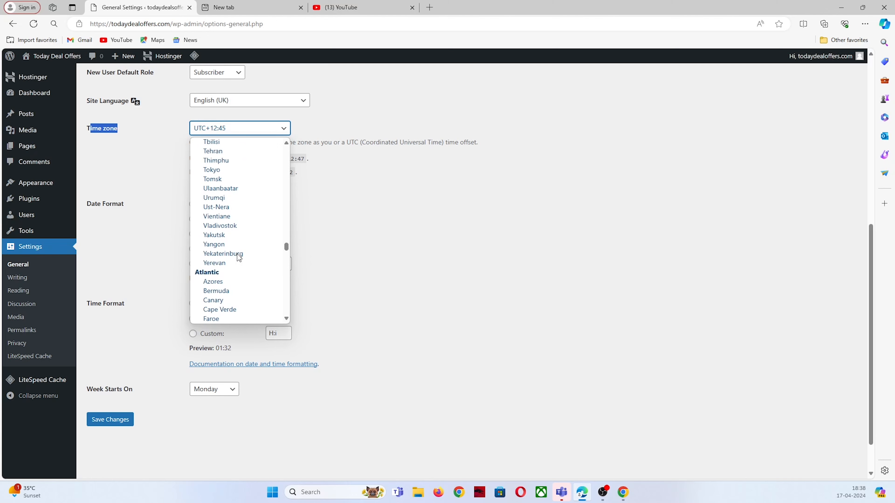
pyautogui.scroll(10, 237, 247)
pyautogui.click(237, 248)
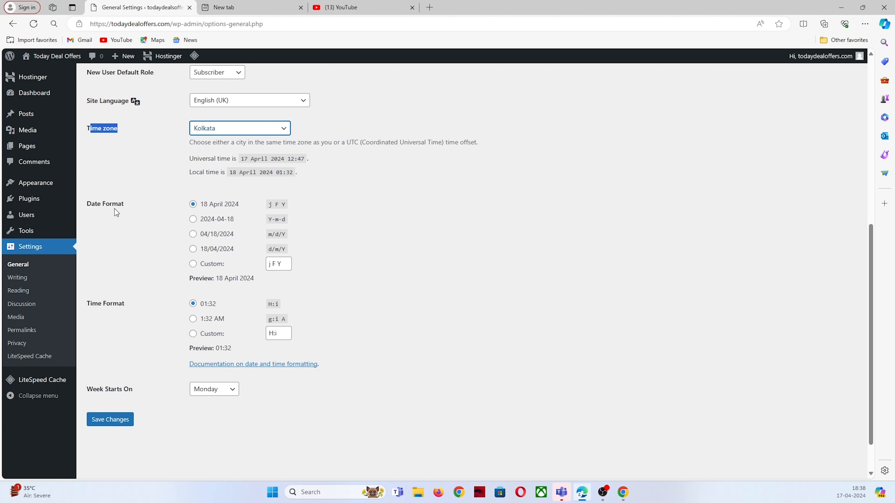
# Save the general settings and check the updated page.
pyautogui.scroll(-2, 114, 212)
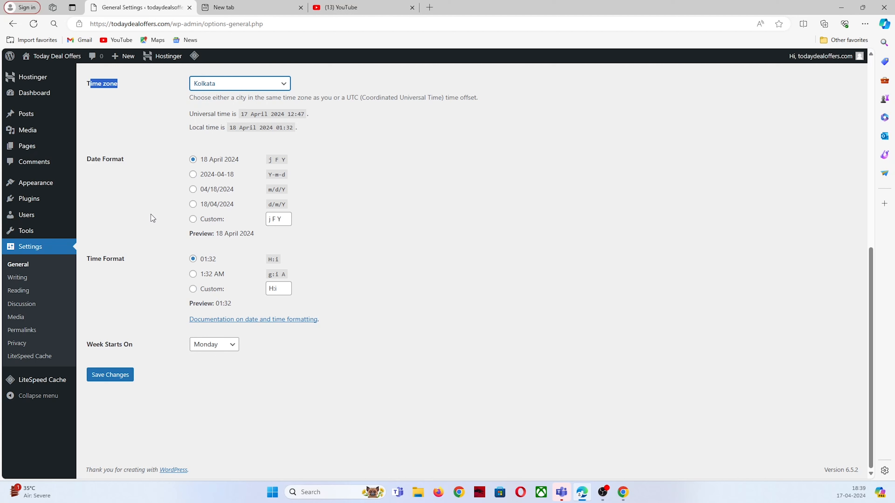
pyautogui.click(113, 375)
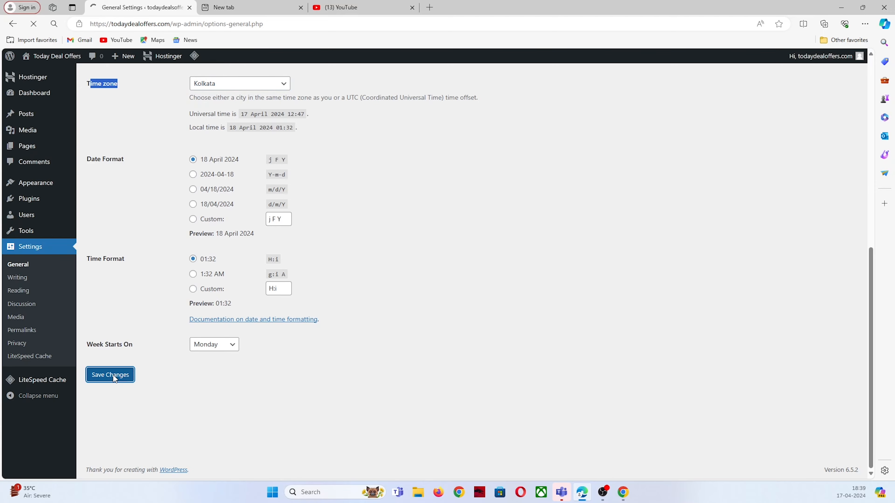
pyautogui.scroll(-6, 154, 195)
pyautogui.scroll(6, 154, 194)
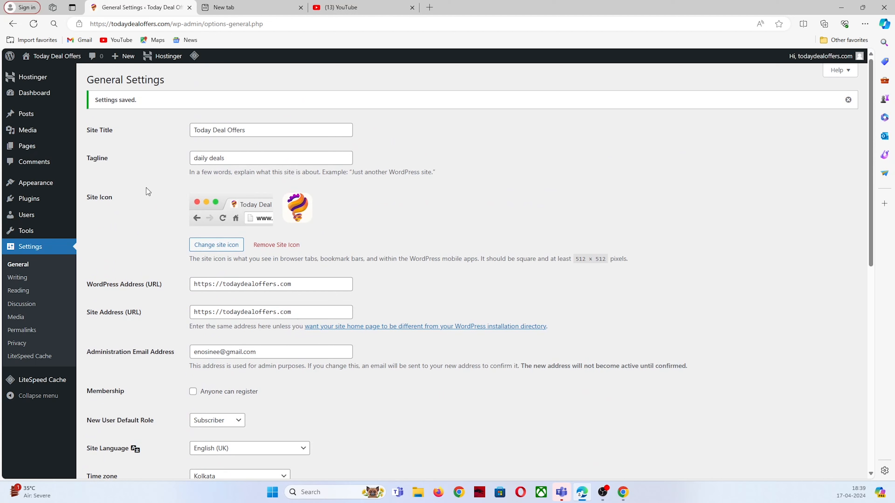
# Open the list of installed plugins and deactivate both Hostinger and LiteSpeed Cache.
pyautogui.moveTo(16, 203)
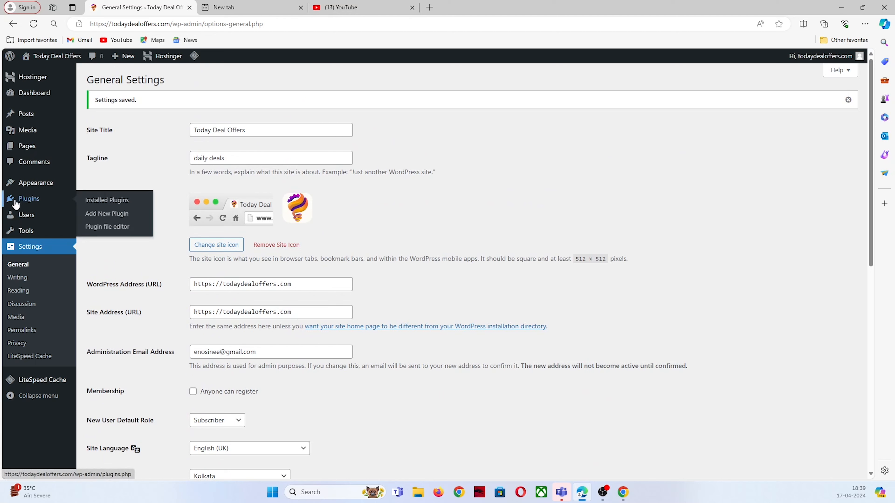
pyautogui.click(102, 201)
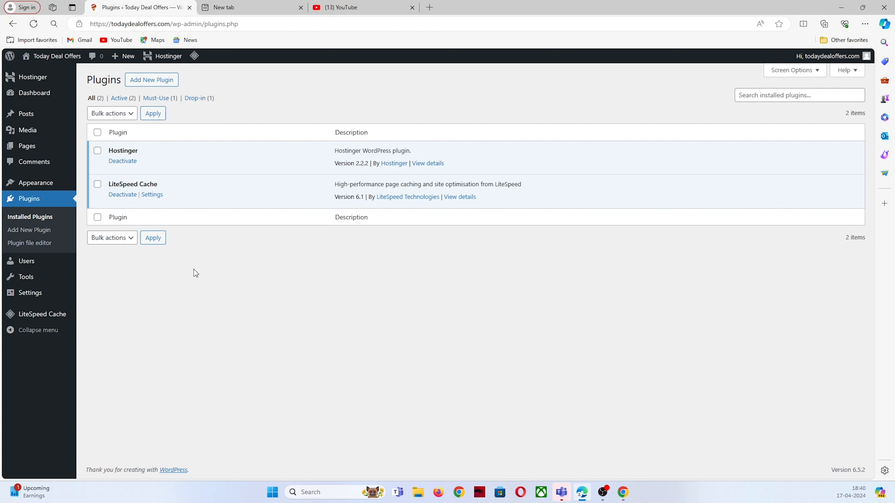
pyautogui.click(133, 165)
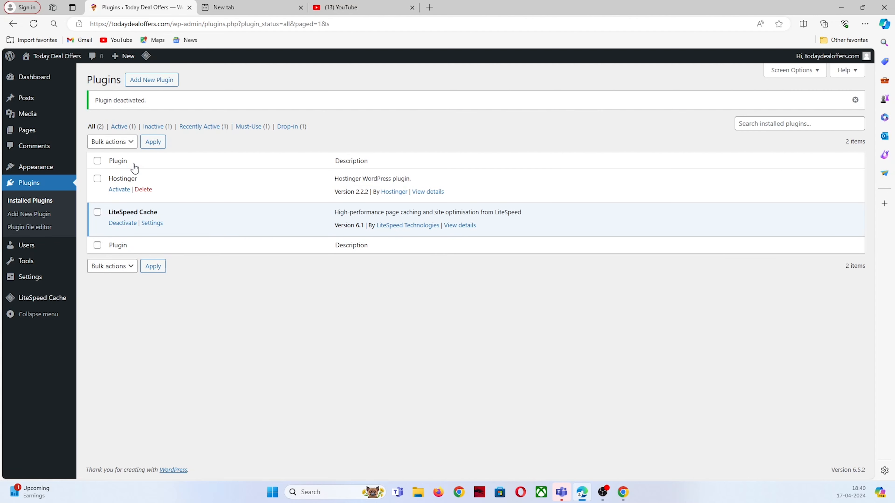
pyautogui.click(122, 224)
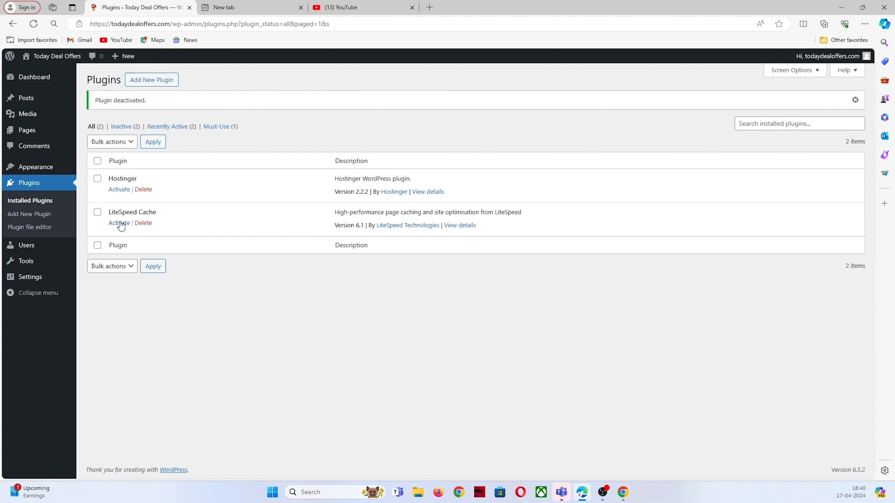
# Delete the deactivated Hostinger and LiteSpeed Cache plugins, confirming each removal.
pyautogui.click(143, 190)
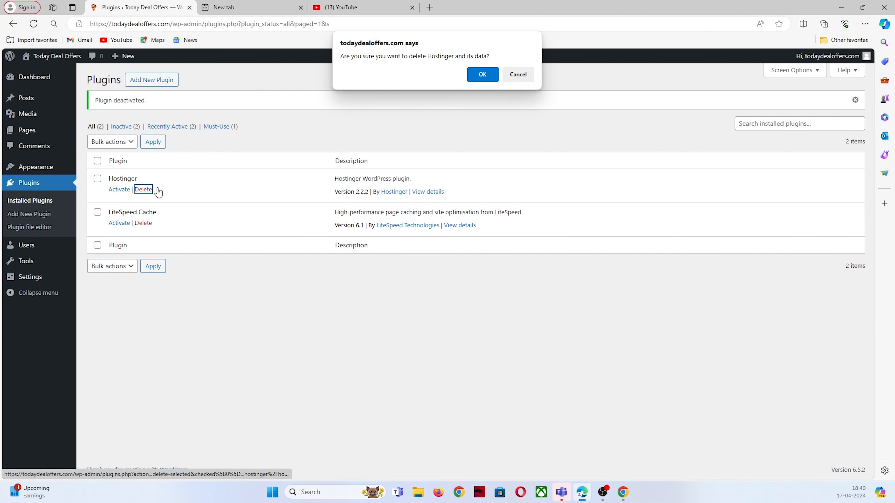
pyautogui.click(482, 70)
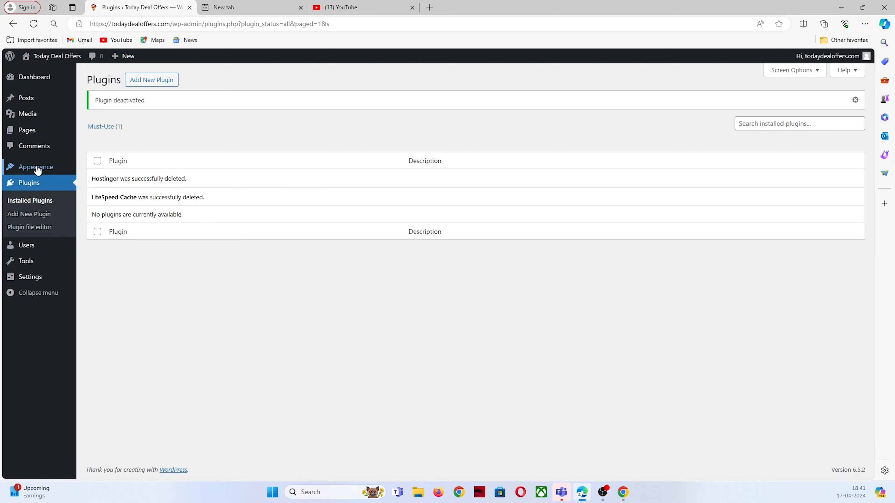
# Open the site's installed themes and look over the active theme and the Twenty Twenty-series themes.
pyautogui.moveTo(38, 168)
pyautogui.click(102, 170)
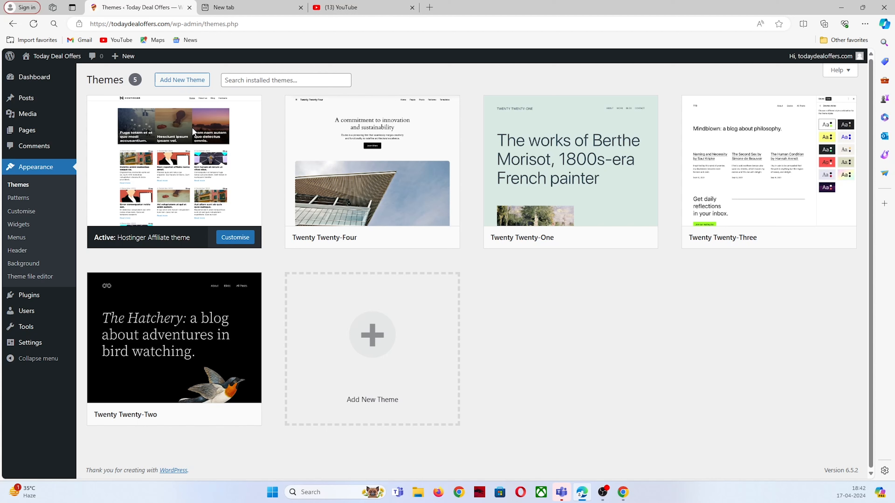
pyautogui.moveTo(317, 192)
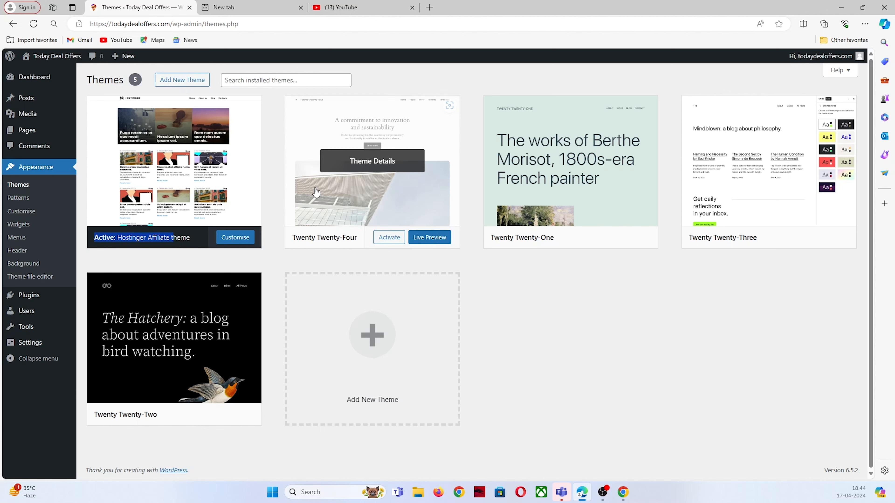
pyautogui.moveTo(156, 325)
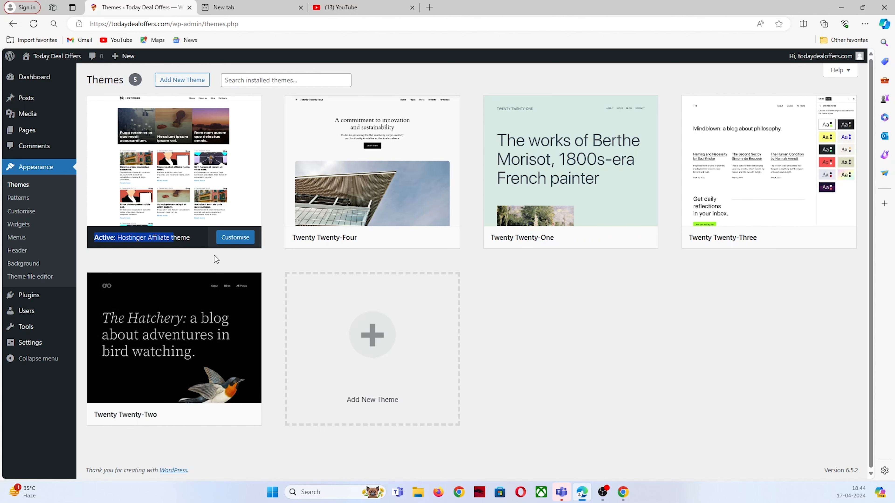
pyautogui.moveTo(167, 204)
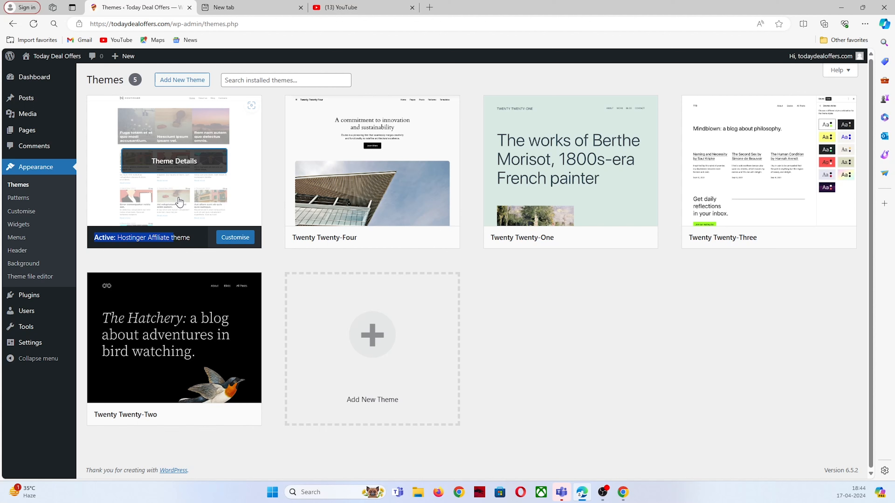
pyautogui.moveTo(197, 291)
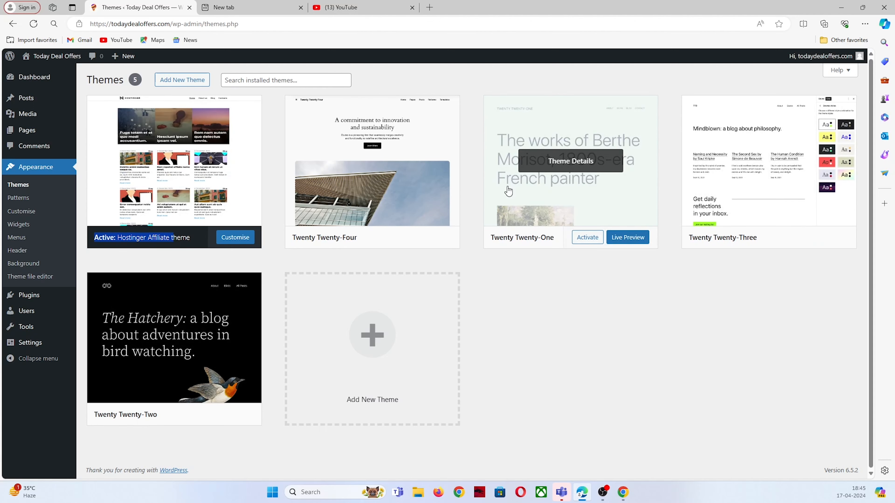
pyautogui.moveTo(374, 202)
pyautogui.moveTo(213, 329)
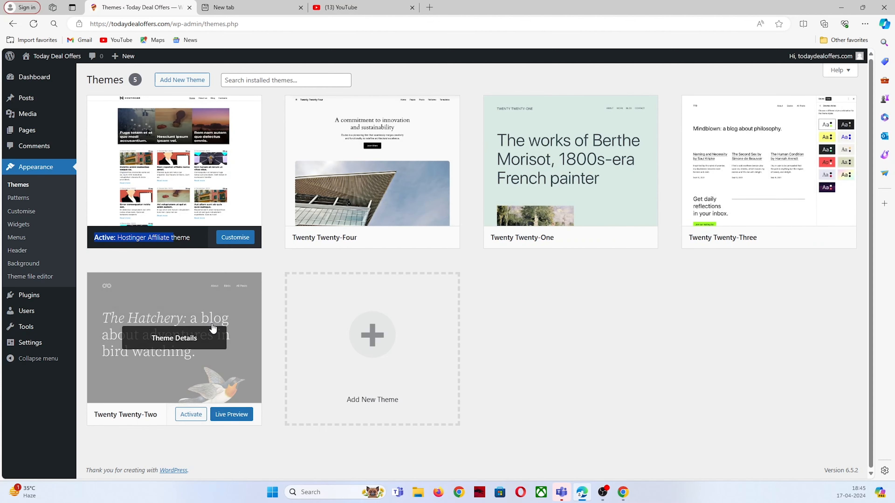
# Delete the Twenty Twenty-Two and Twenty Twenty-Three themes, confirming each removal.
pyautogui.click(152, 301)
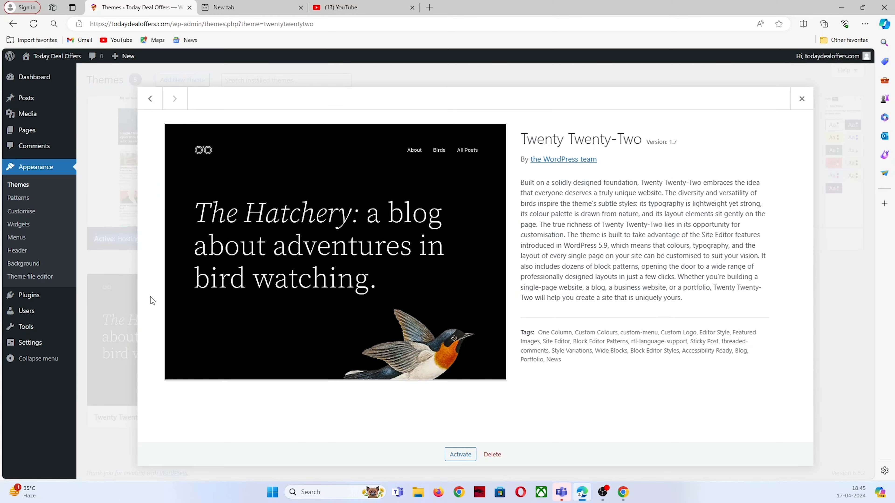
pyautogui.click(492, 455)
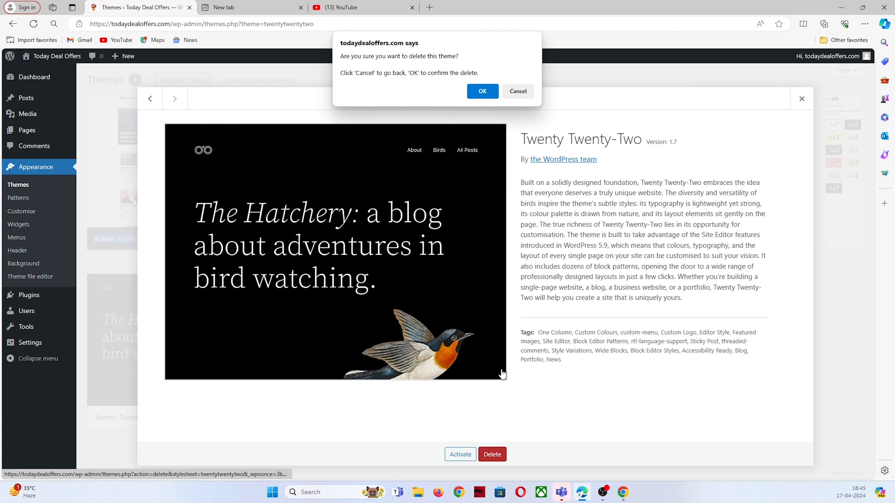
pyautogui.click(479, 86)
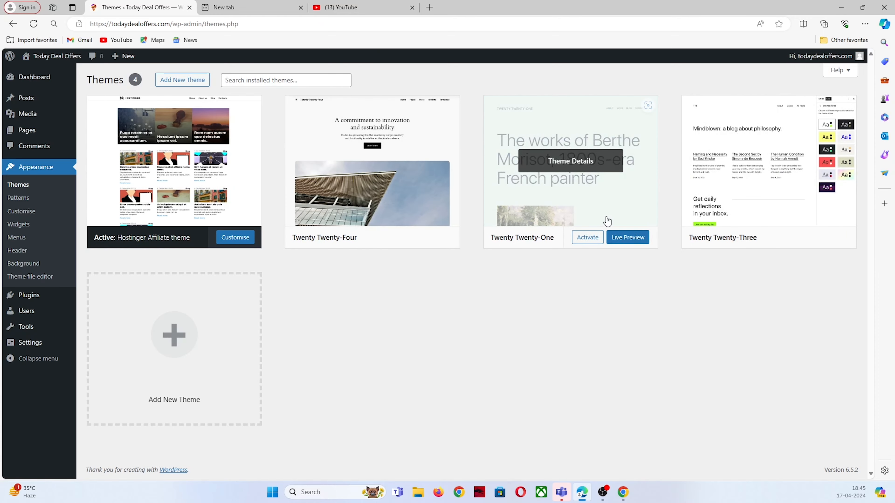
pyautogui.click(778, 212)
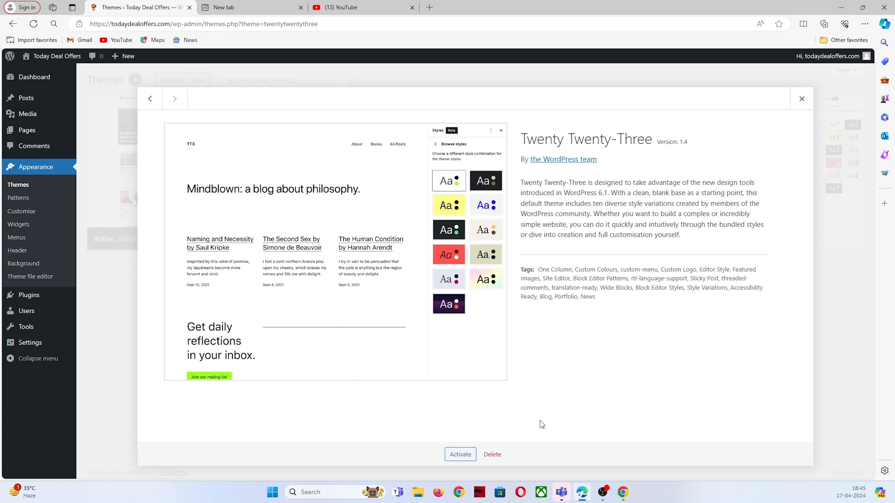
pyautogui.click(492, 455)
pyautogui.click(481, 92)
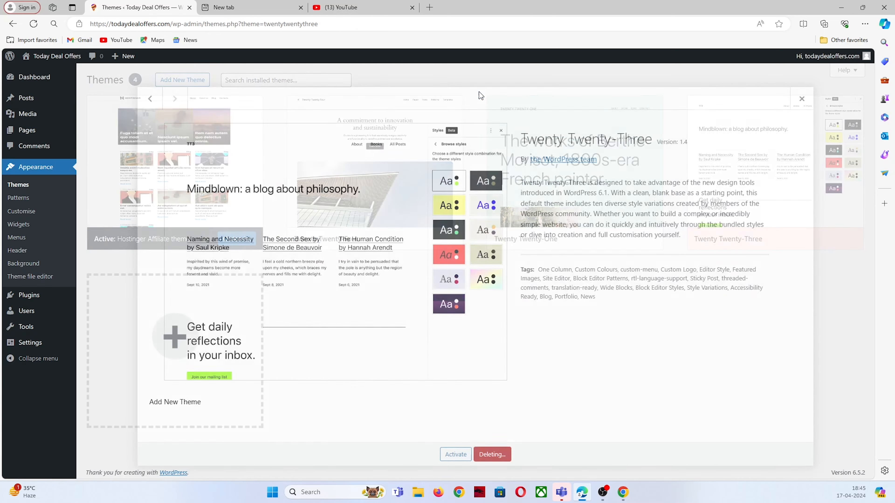
# Delete the Twenty Twenty-One and Twenty Twenty-Four themes, confirming each removal.
pyautogui.click(561, 209)
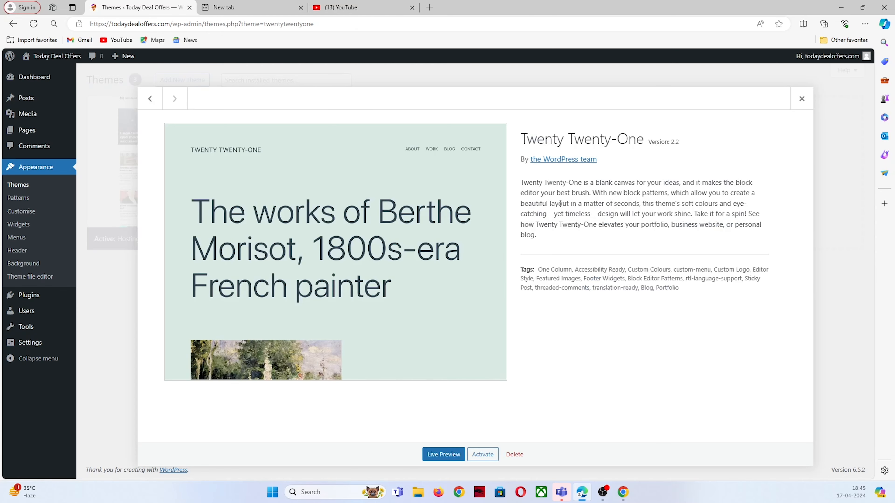
pyautogui.click(513, 460)
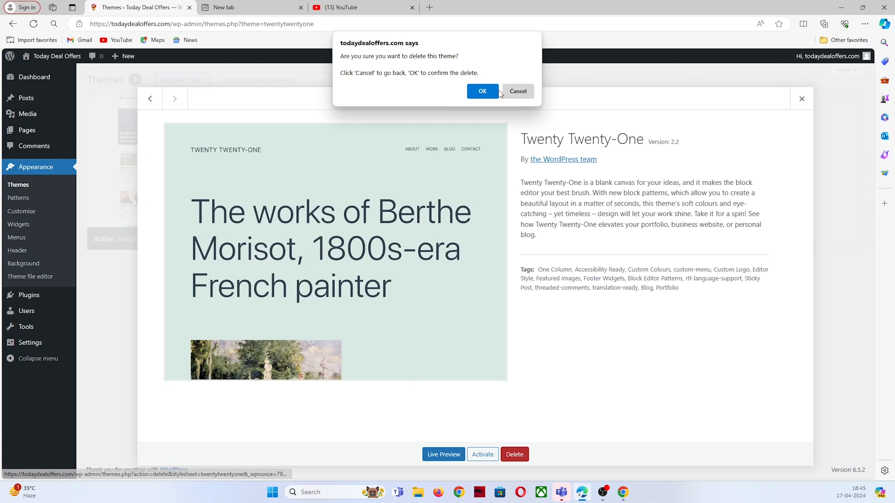
pyautogui.click(482, 91)
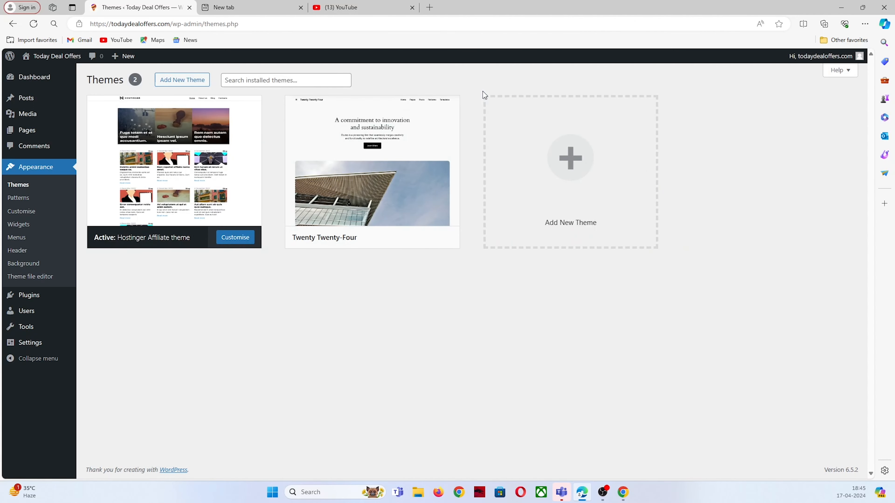
pyautogui.click(435, 126)
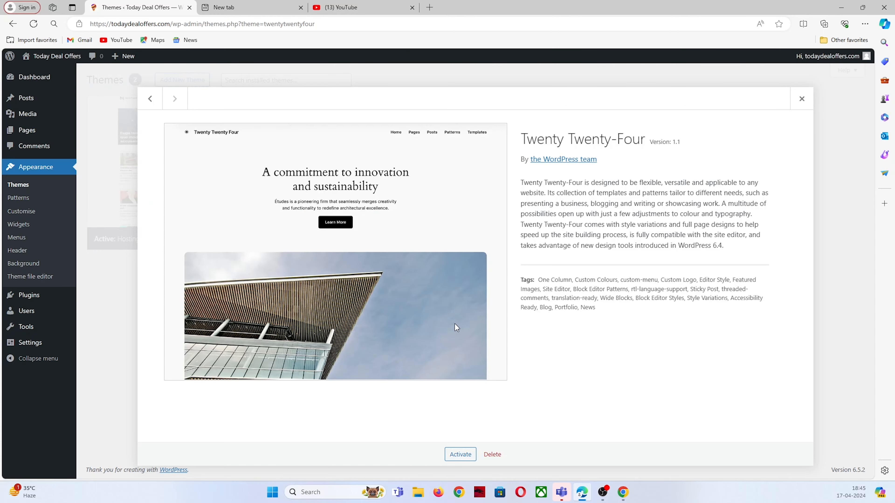
pyautogui.click(493, 456)
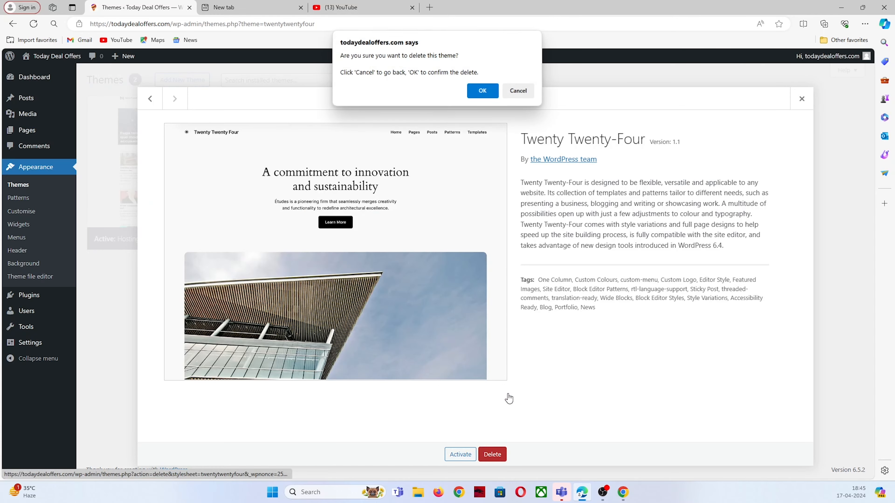
pyautogui.click(482, 91)
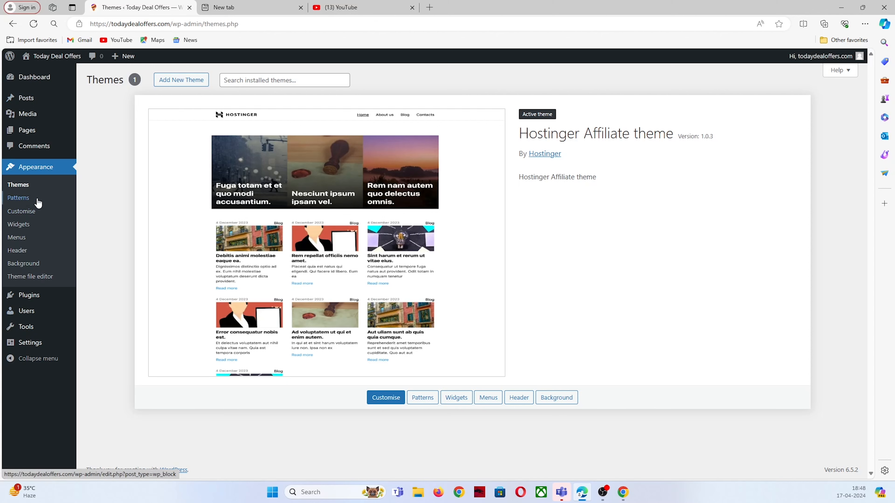
# Visit the Today Deal Offers site to check its front page.
pyautogui.moveTo(63, 106)
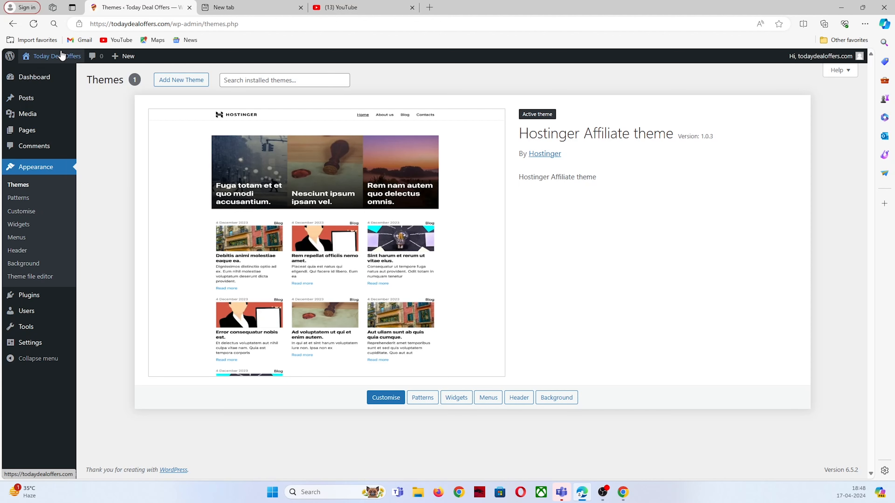
pyautogui.click(58, 72)
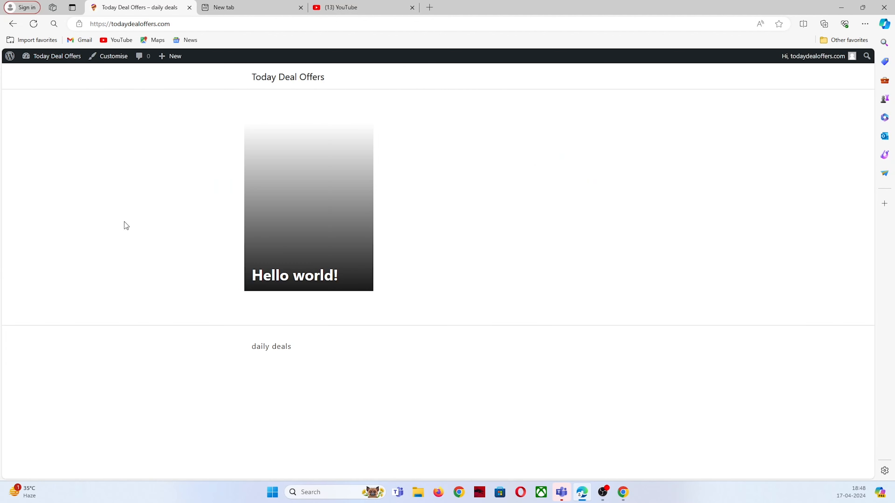
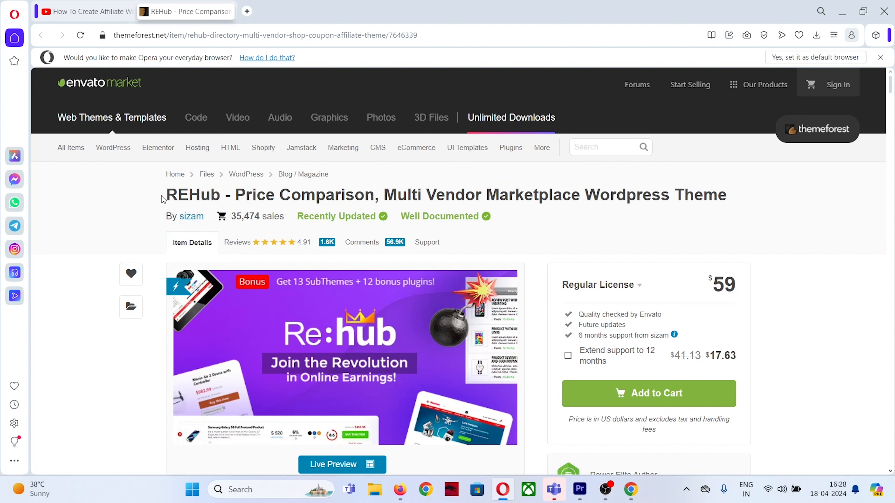
# Switch to Opera and look through the REHub theme's item details page on ThemeForest.
pyautogui.scroll(-1, 69, 285)
pyautogui.scroll(-10, 61, 330)
pyautogui.scroll(10, 61, 330)
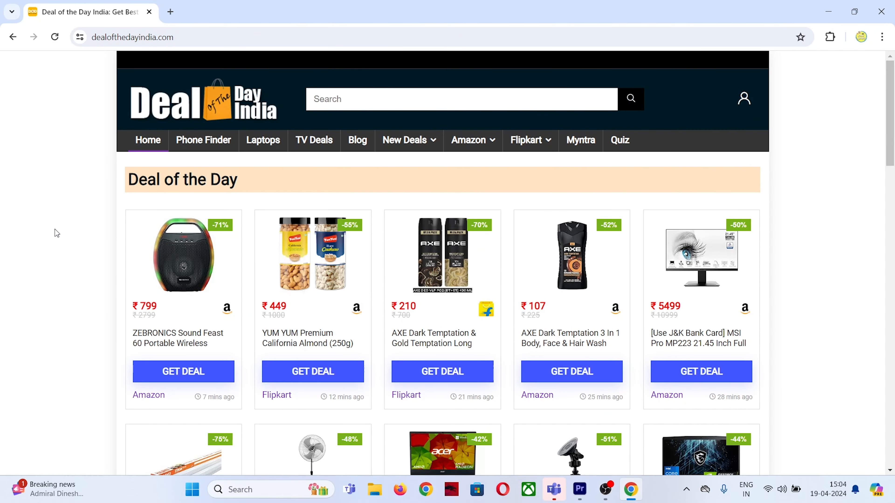
# Switch to Chrome and examine the deal grid layout on the Deal of the Day India home page.
pyautogui.scroll(-8, 54, 229)
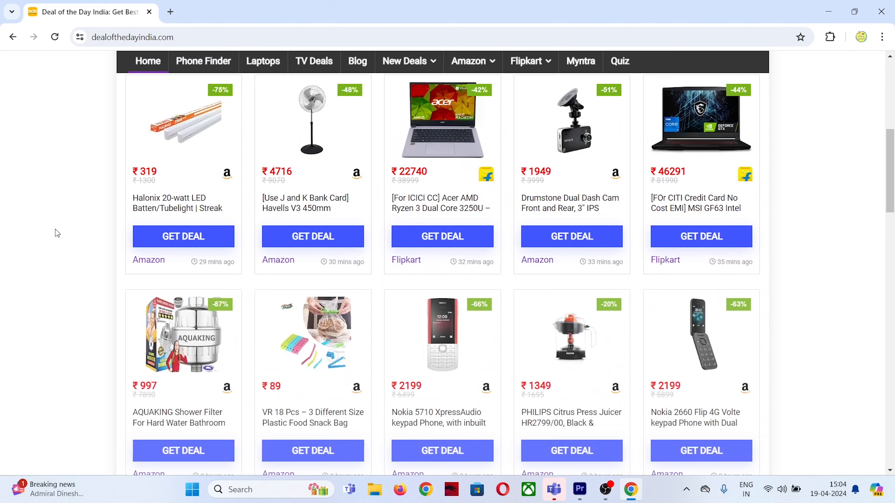
pyautogui.scroll(-10, 55, 230)
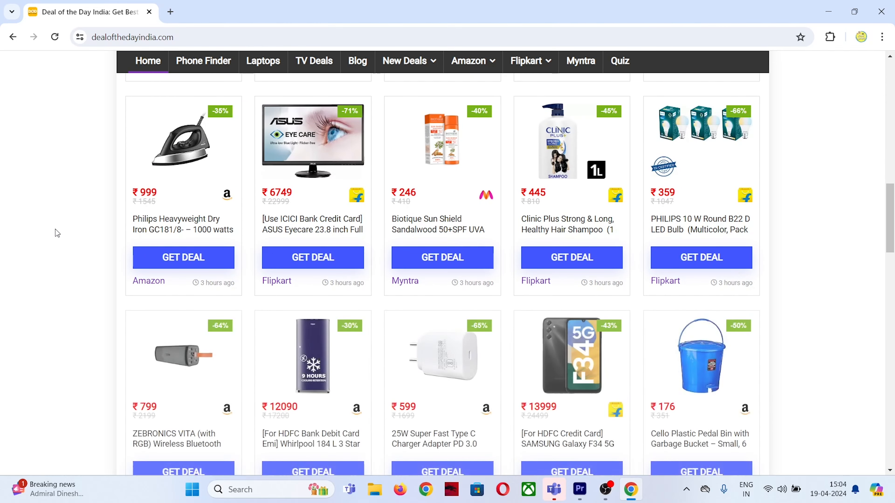
pyautogui.scroll(-15, 55, 230)
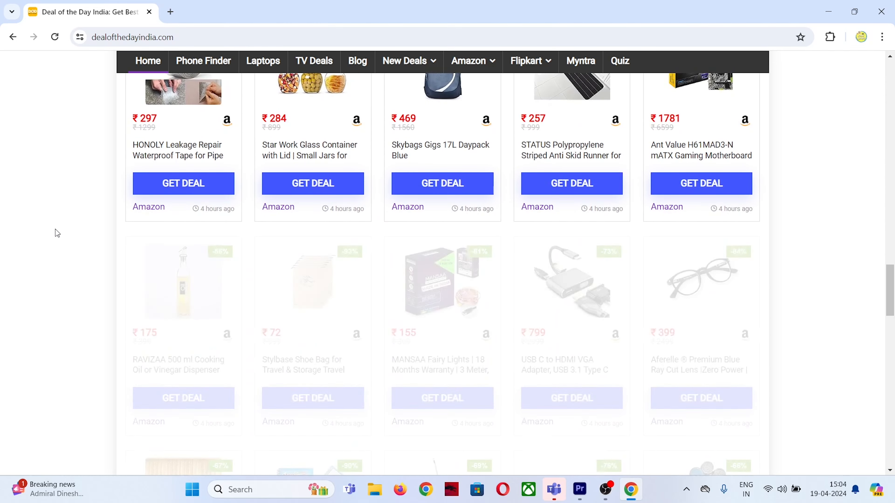
pyautogui.scroll(15, 55, 229)
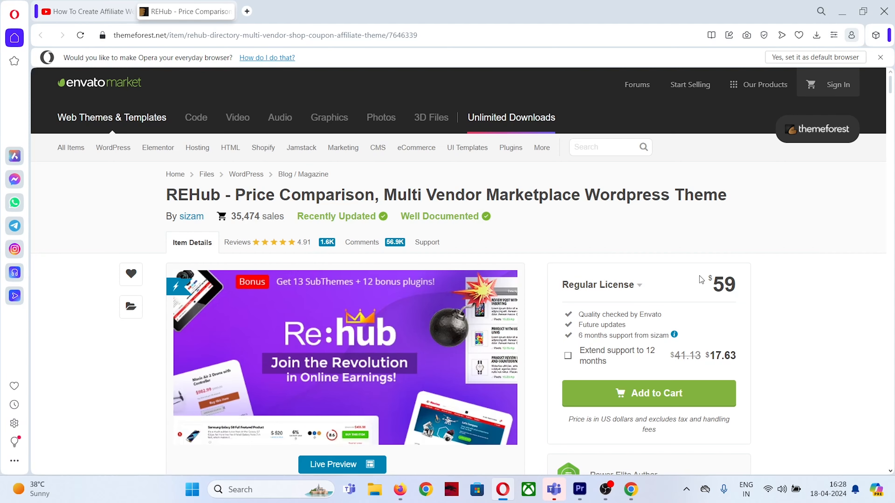
# Return to the REHub page in Opera and check the theme's regular license price.
pyautogui.moveTo(699, 276); pyautogui.dragTo(740, 291)
pyautogui.click(740, 292)
pyautogui.moveTo(706, 284); pyautogui.dragTo(741, 285)
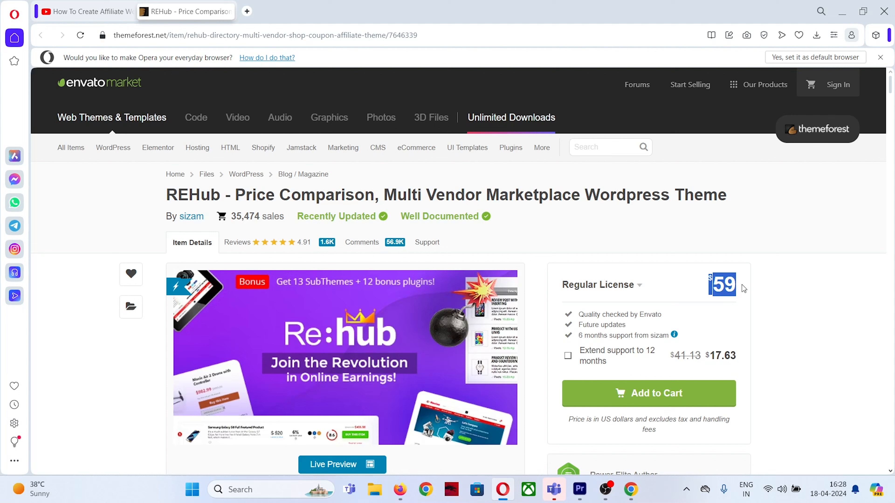
pyautogui.click(694, 276)
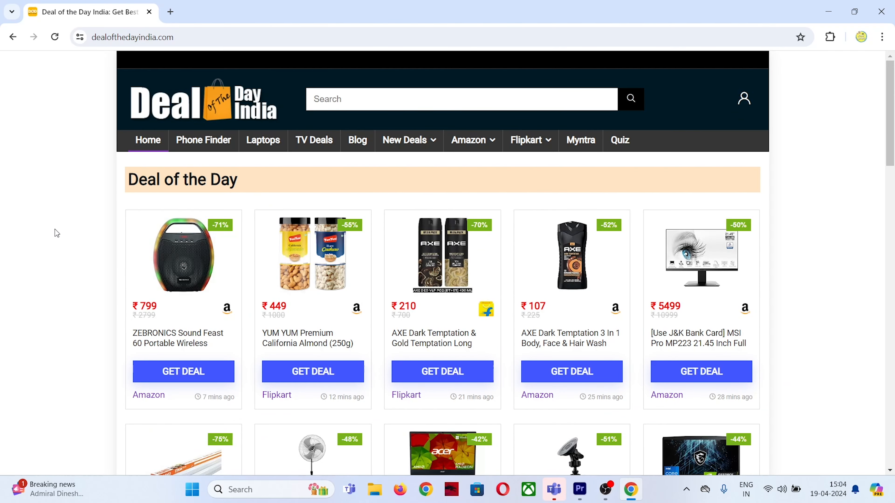
# Browse the Deal of the Day India product listings in Chrome again as an example site.
pyautogui.scroll(-7, 55, 233)
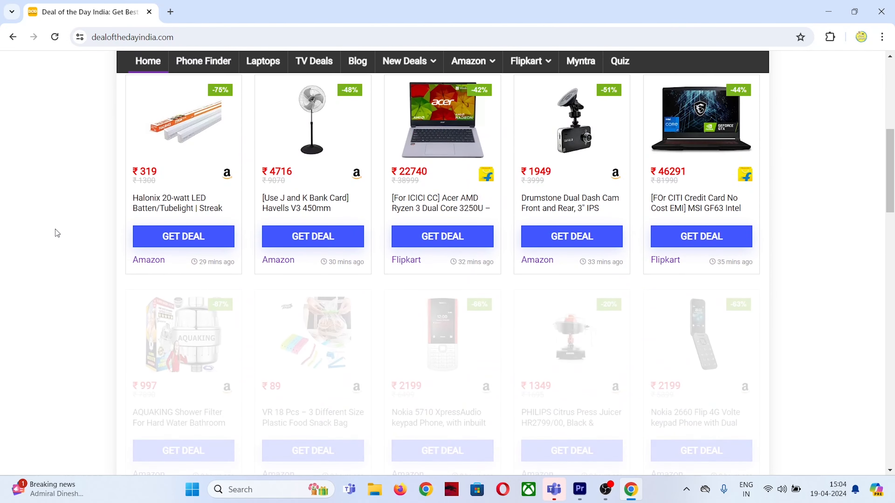
pyautogui.scroll(-8, 55, 233)
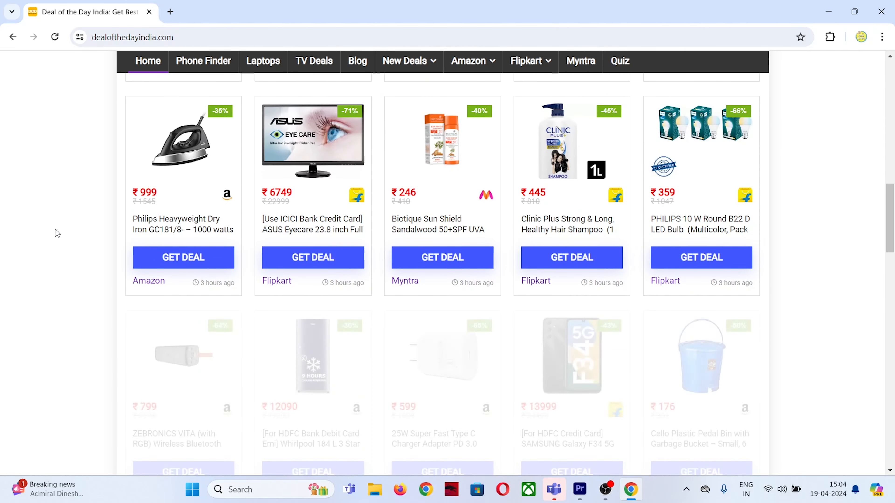
pyautogui.scroll(-12, 55, 229)
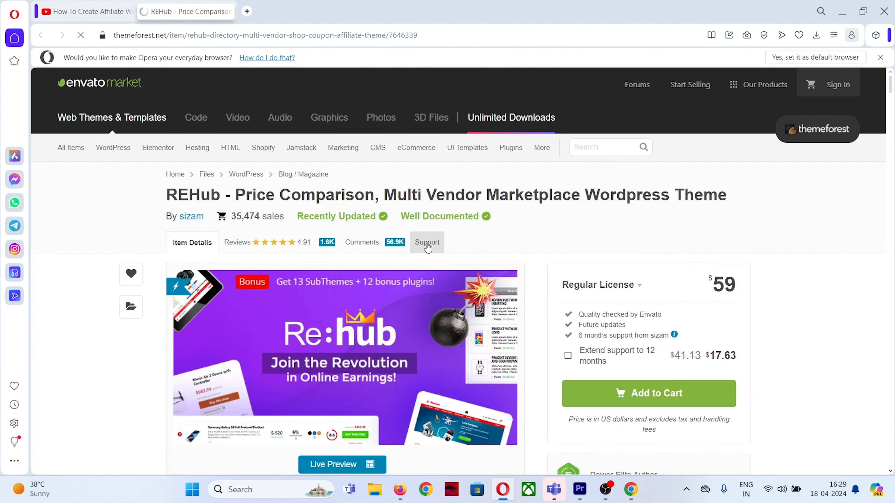
# Review the REHub theme's support information on ThemeForest in Opera and open the option to contact its author.
pyautogui.click(428, 246)
pyautogui.scroll(-2, 278, 301)
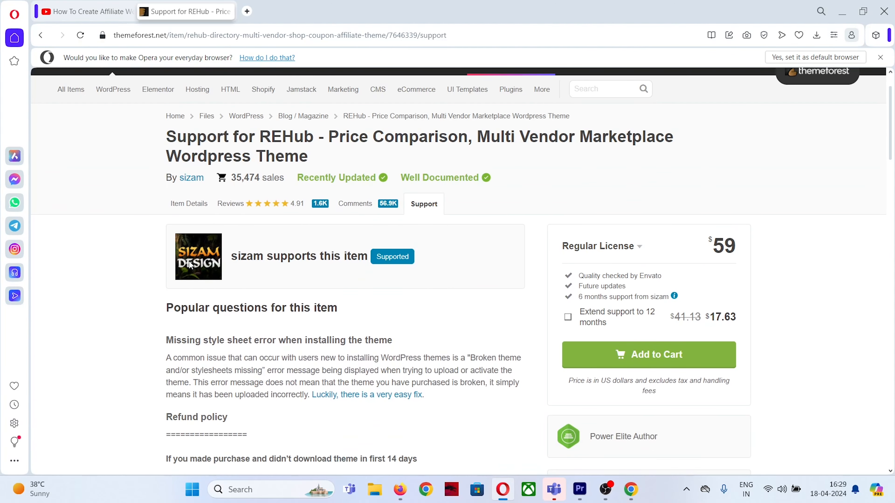
pyautogui.moveTo(232, 259); pyautogui.dragTo(353, 277)
pyautogui.scroll(-10, 353, 282)
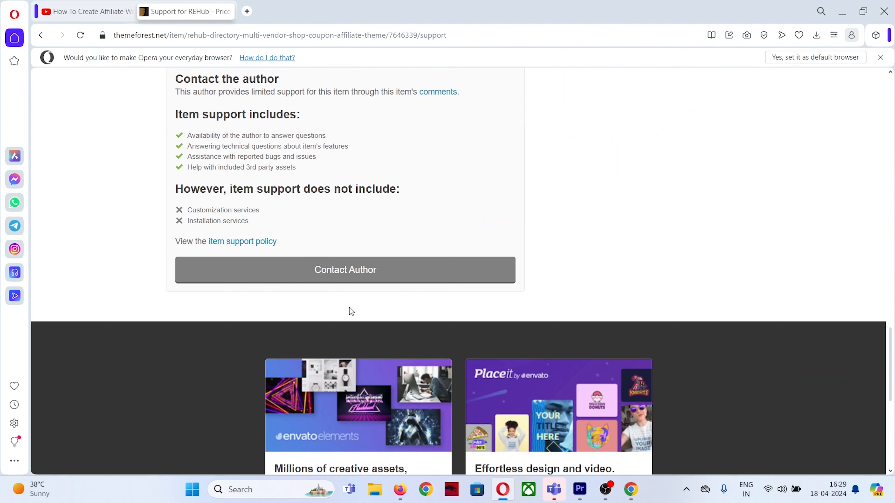
pyautogui.click(347, 268)
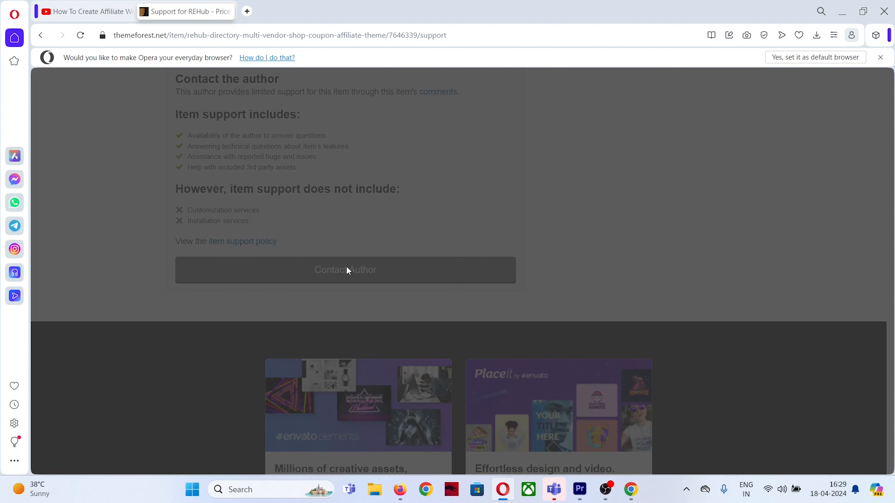
# Dismiss the author contact prompt and review the rest of the REHub support policy.
pyautogui.click(280, 300)
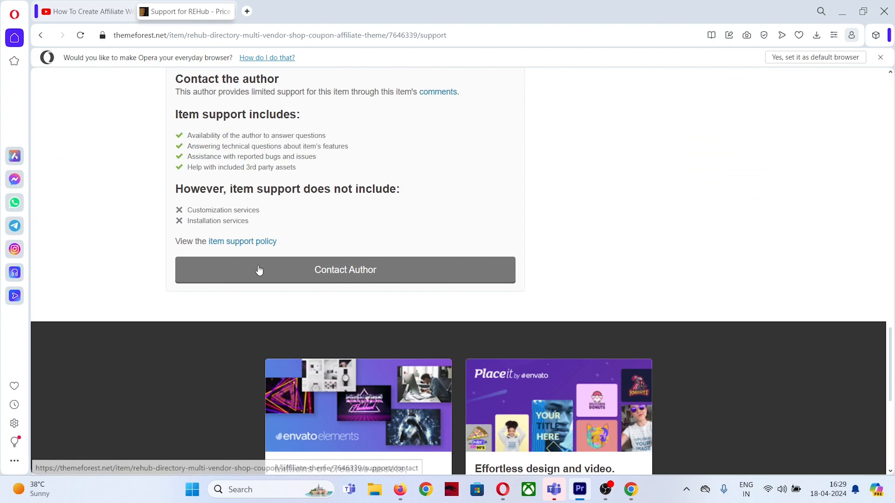
pyautogui.scroll(3, 245, 280)
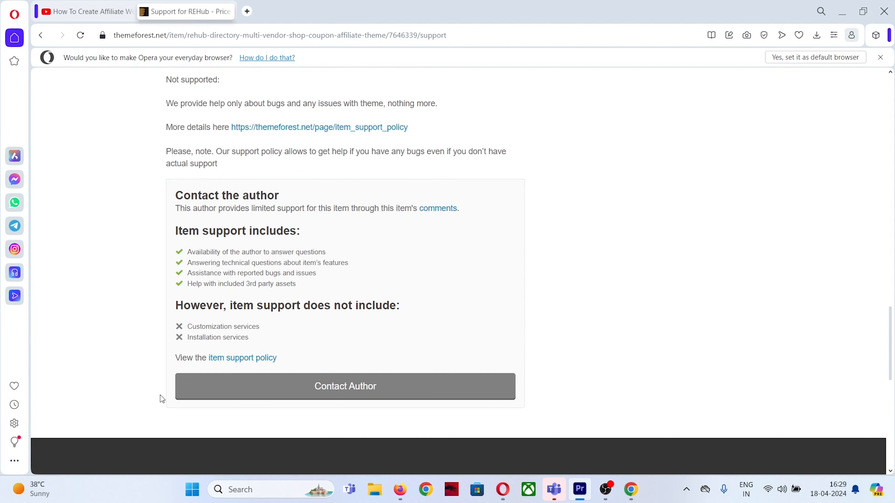
pyautogui.scroll(20, 161, 399)
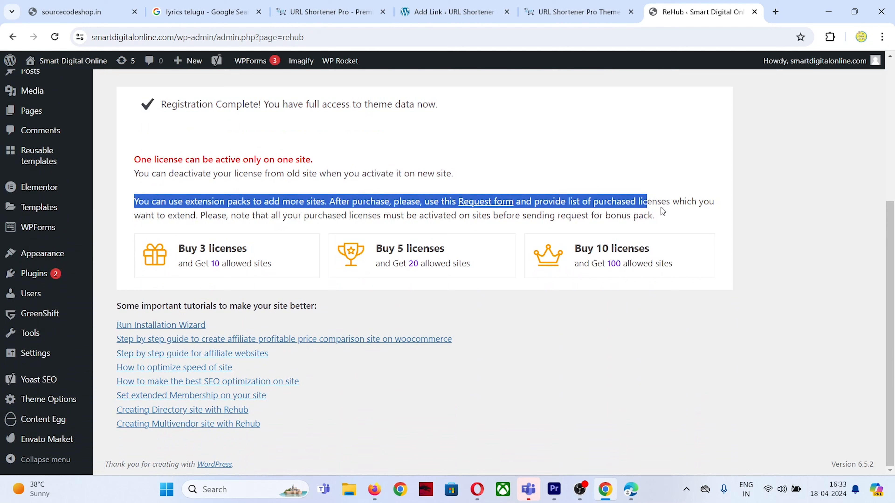
# Switch to Chrome and read the REHub license extension terms and the 3, 5 and 10 license packs in the WordPress dashboard.
pyautogui.moveTo(660, 206)
pyautogui.mouseDown()
pyautogui.moveTo(694, 222)
pyautogui.moveTo(654, 215)
pyautogui.mouseUp()
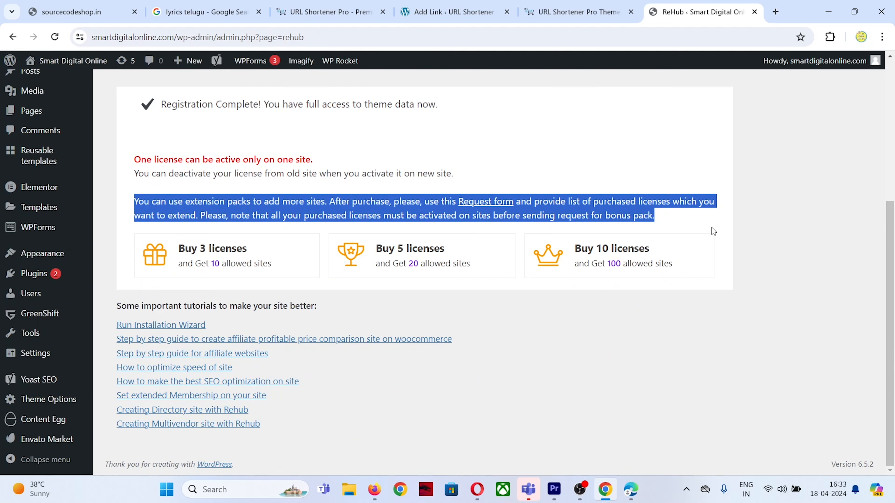
pyautogui.click(599, 206)
pyautogui.moveTo(183, 246); pyautogui.dragTo(225, 253)
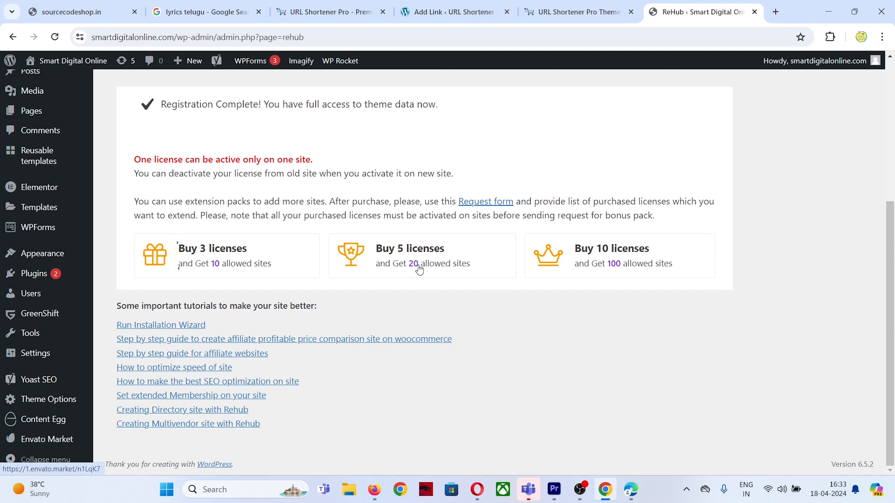
pyautogui.middleClick(615, 264)
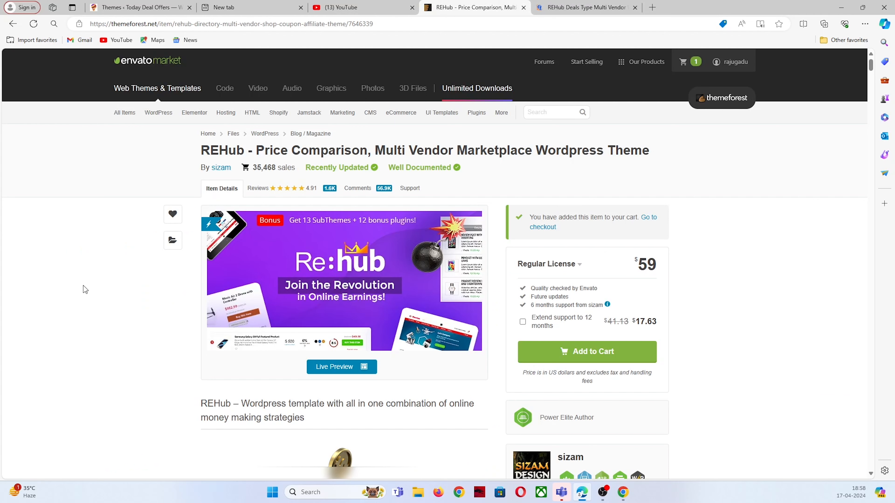
# In Edge, view the license packs on the Source Code Shop listing and check REHub's regular license price on ThemeForest.
pyautogui.click(581, 6)
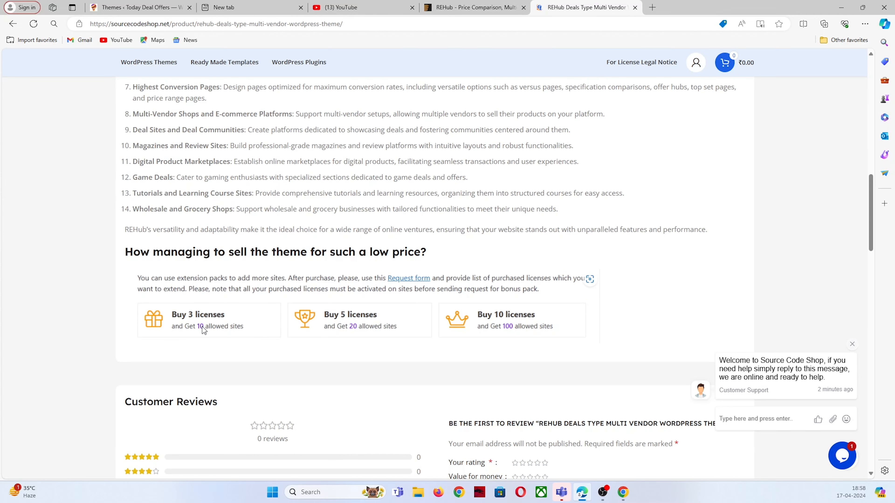
pyautogui.hotkey('ctrl', 'shift', 'Tab')
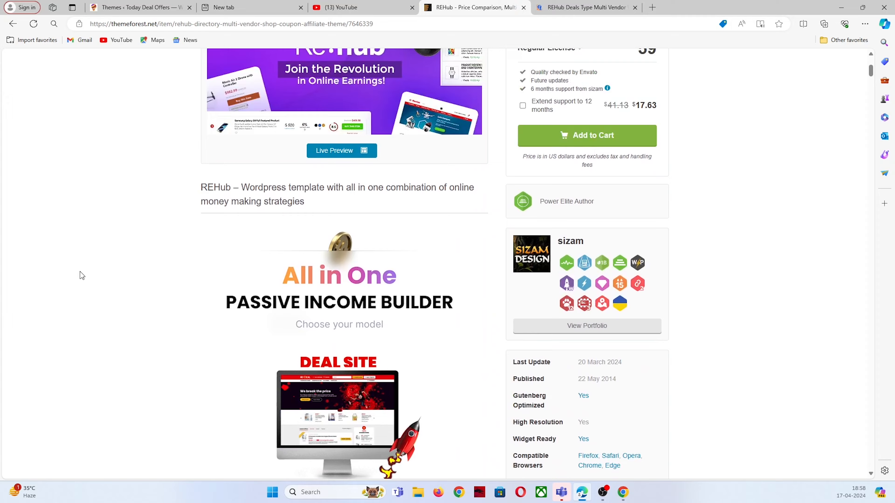
pyautogui.scroll(5, 113, 192)
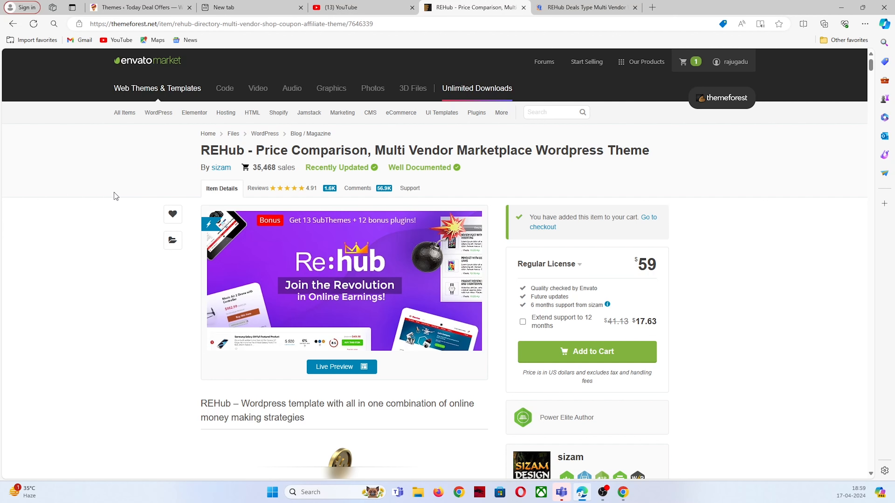
pyautogui.scroll(-2, 100, 202)
pyautogui.scroll(2, 100, 202)
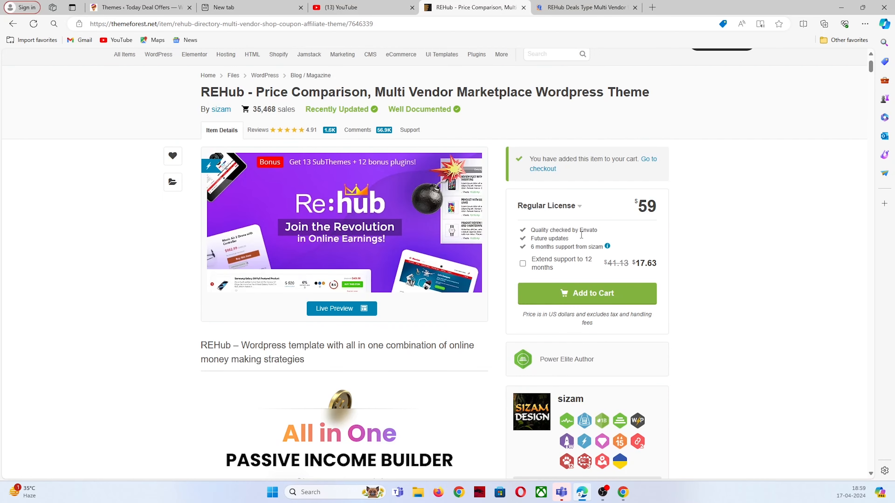
pyautogui.moveTo(628, 256); pyautogui.dragTo(665, 266)
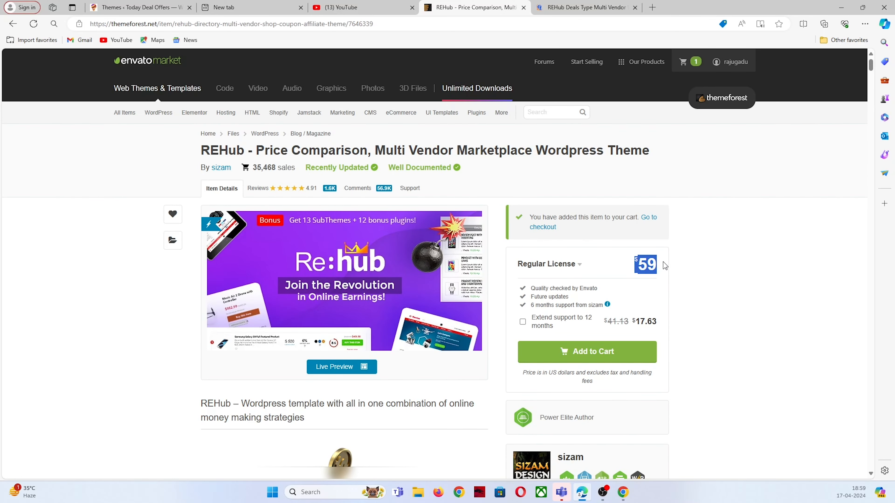
pyautogui.click(727, 262)
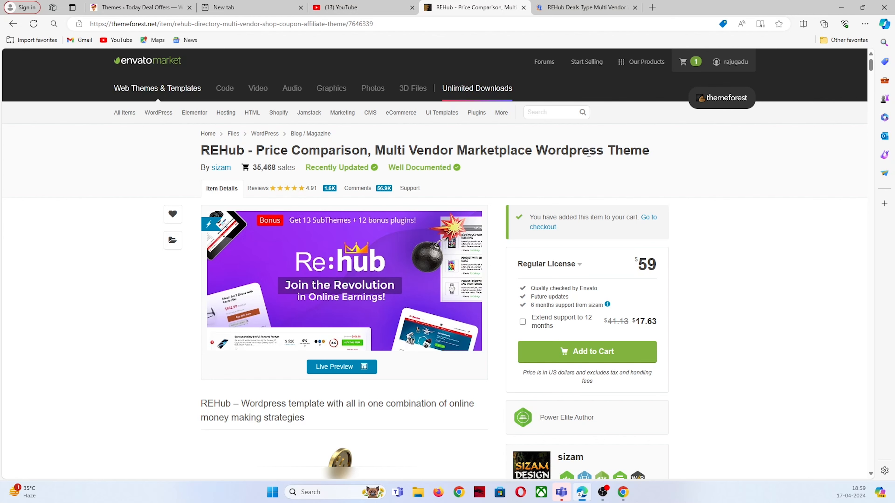
# Return to the Source Code Shop listing, review its low-price explanation and check the theme's discounted price.
pyautogui.hotkey('ctrl', 'Tab')
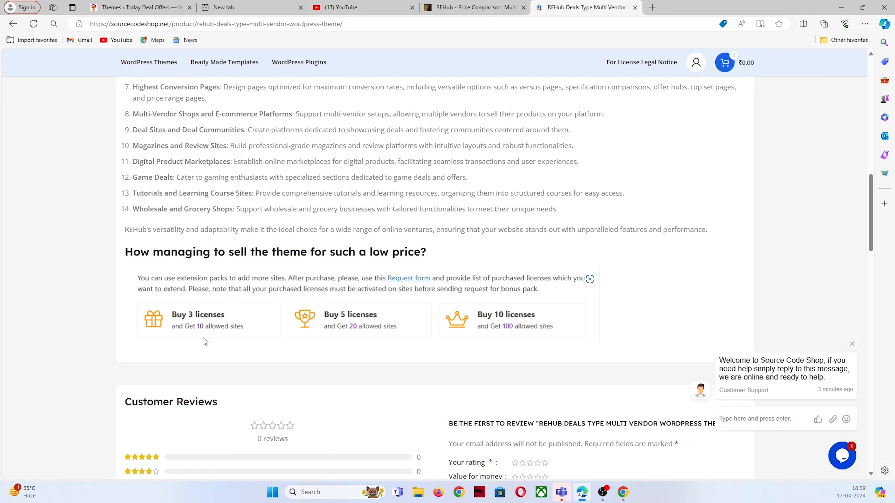
pyautogui.click(472, 7)
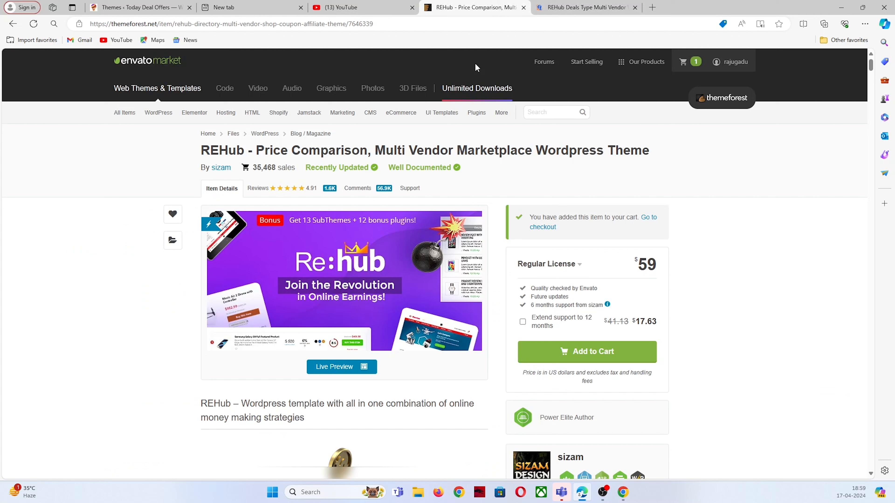
pyautogui.click(588, 7)
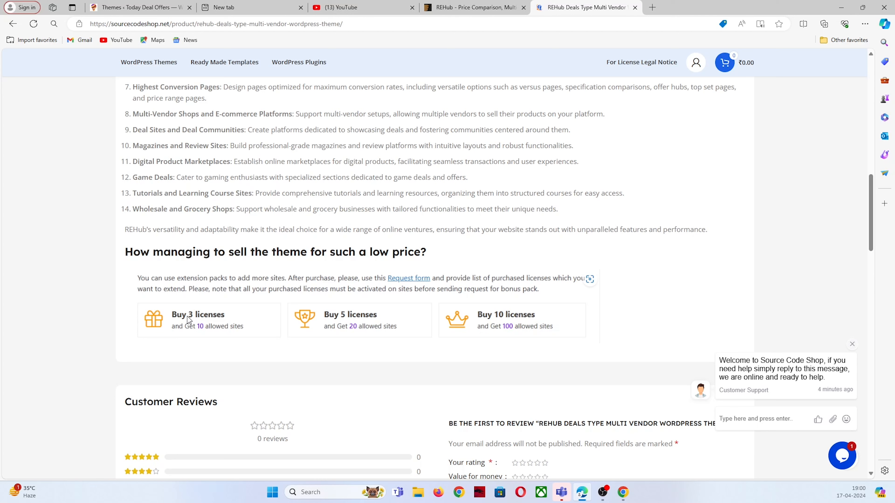
pyautogui.scroll(15, 187, 317)
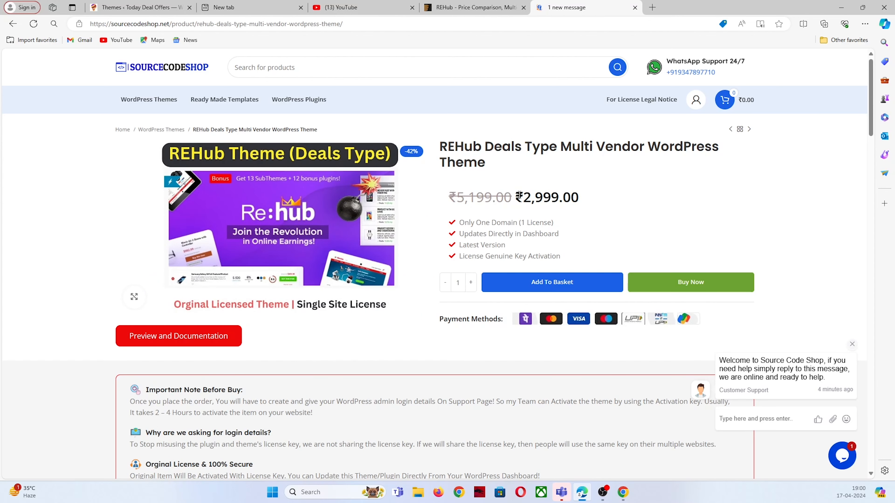
pyautogui.moveTo(516, 196); pyautogui.dragTo(585, 193)
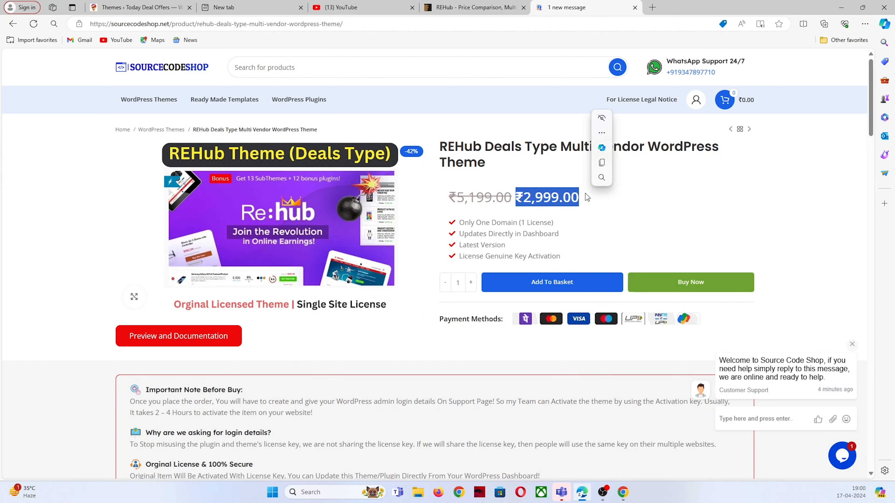
pyautogui.click(539, 197)
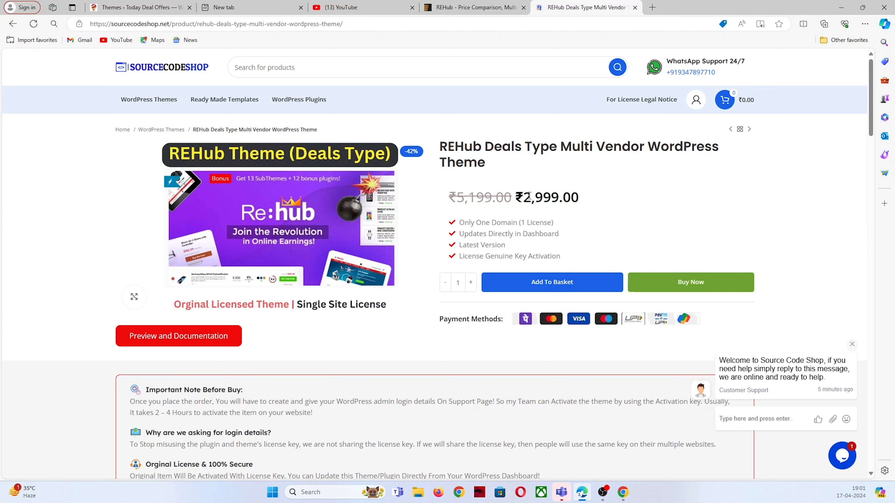
pyautogui.doubleClick(529, 195)
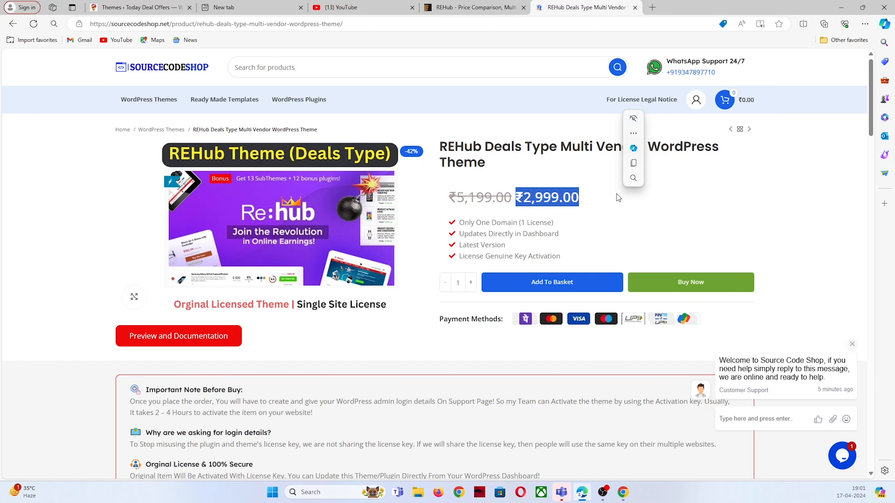
pyautogui.click(594, 232)
# Compare the ThemeForest listing with the discounted REHub price on Source Code Shop.
pyautogui.click(454, 11)
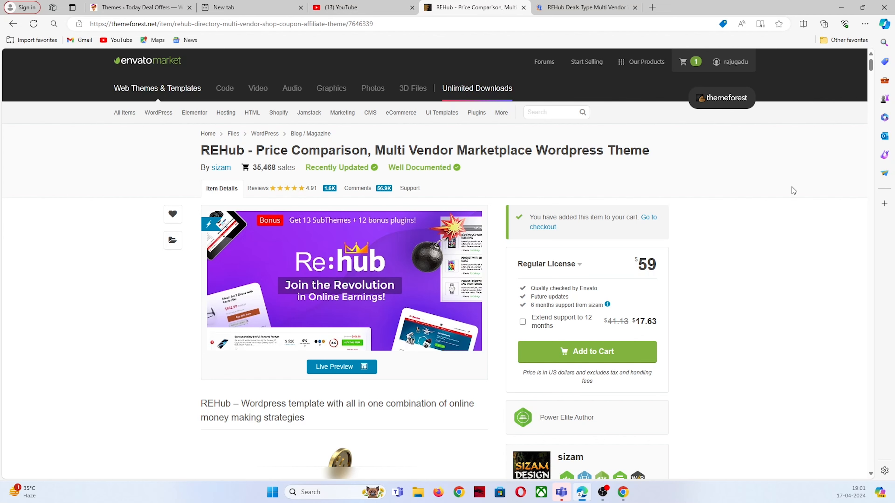
pyautogui.click(585, 8)
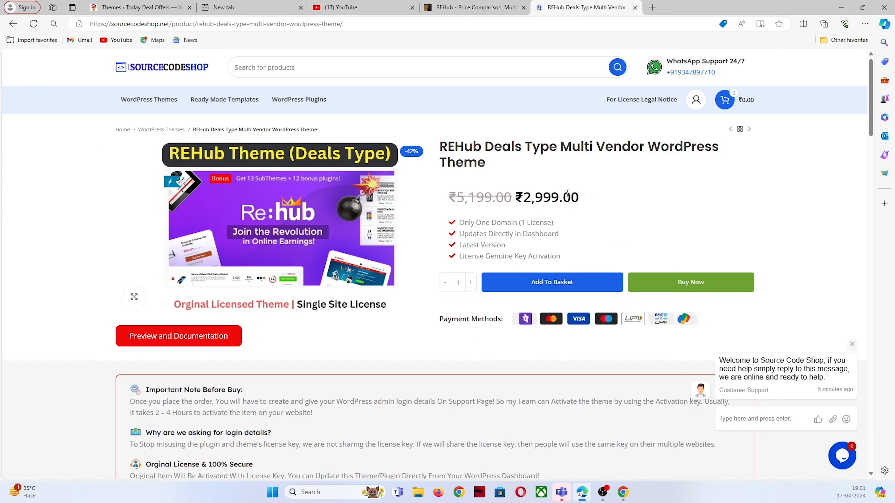
pyautogui.moveTo(515, 201); pyautogui.dragTo(609, 203)
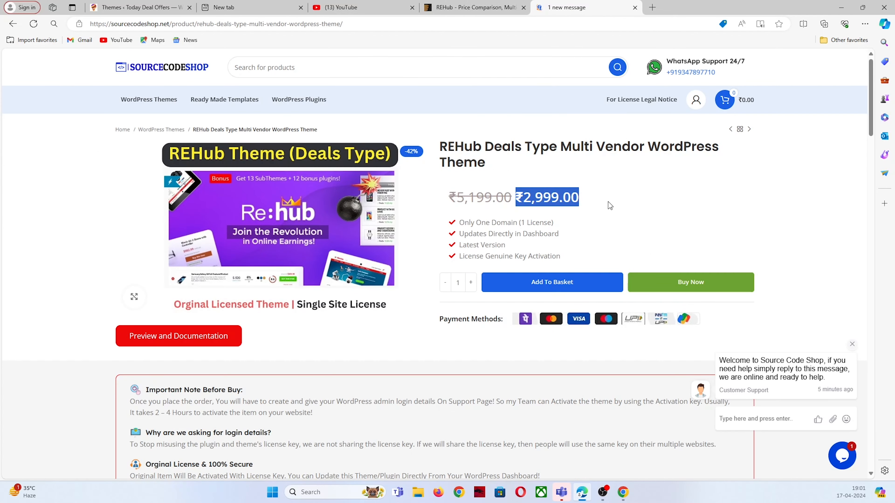
pyautogui.click(628, 231)
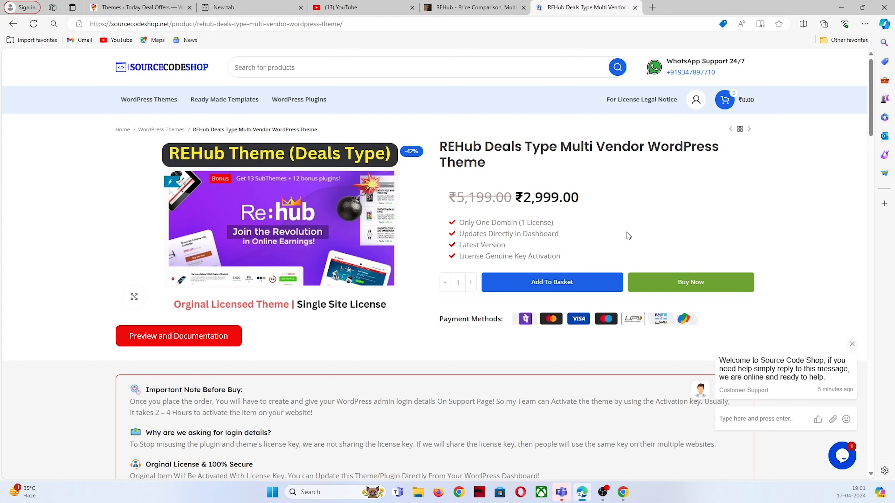
# Review REHub's ThemeForest item details and license offer alongside the Source Code Shop listing.
pyautogui.click(483, 5)
pyautogui.scroll(-3, 433, 244)
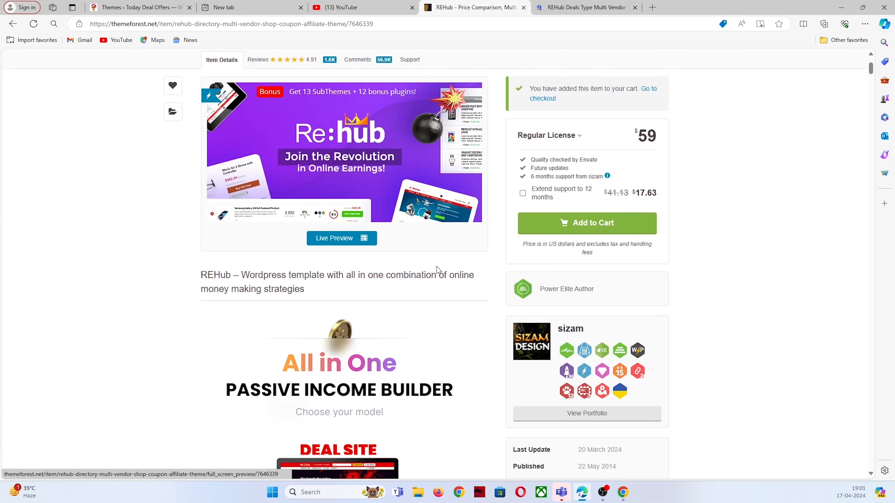
pyautogui.scroll(3, 437, 269)
pyautogui.hotkey('ctrl', 'Tab')
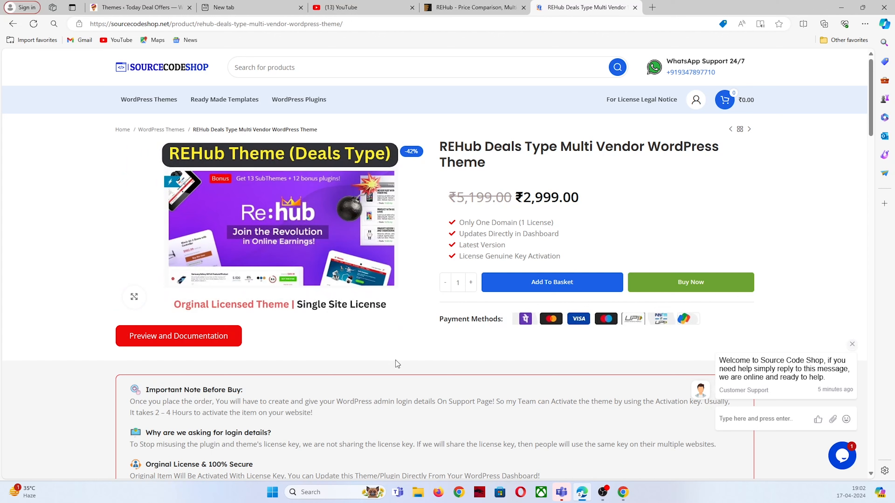
pyautogui.click(474, 7)
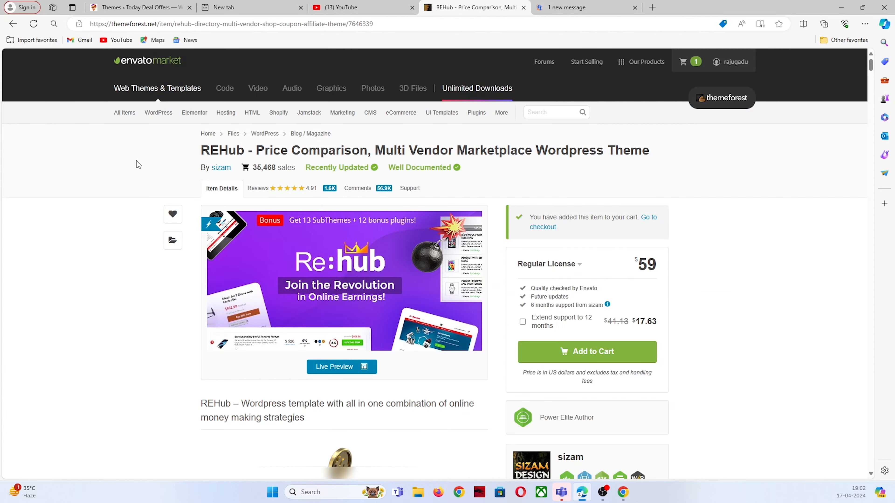
pyautogui.scroll(-6, 136, 208)
pyautogui.scroll(6, 134, 261)
pyautogui.scroll(-3, 112, 321)
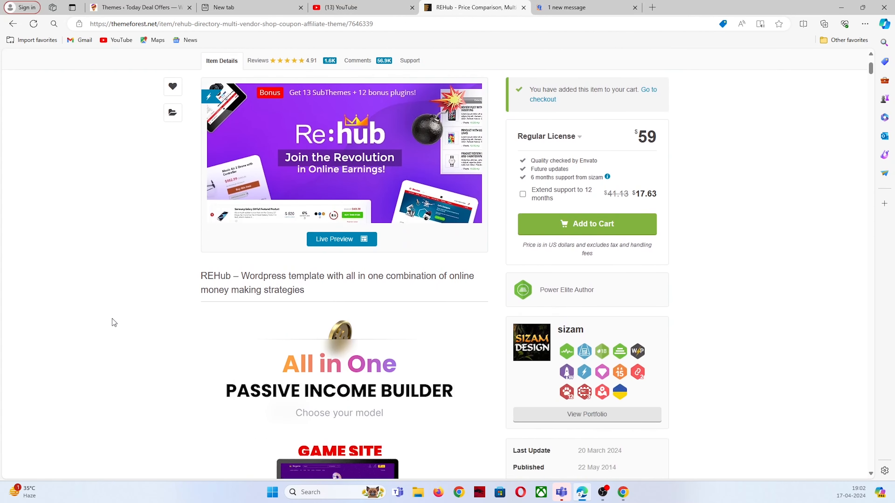
pyautogui.scroll(3, 114, 322)
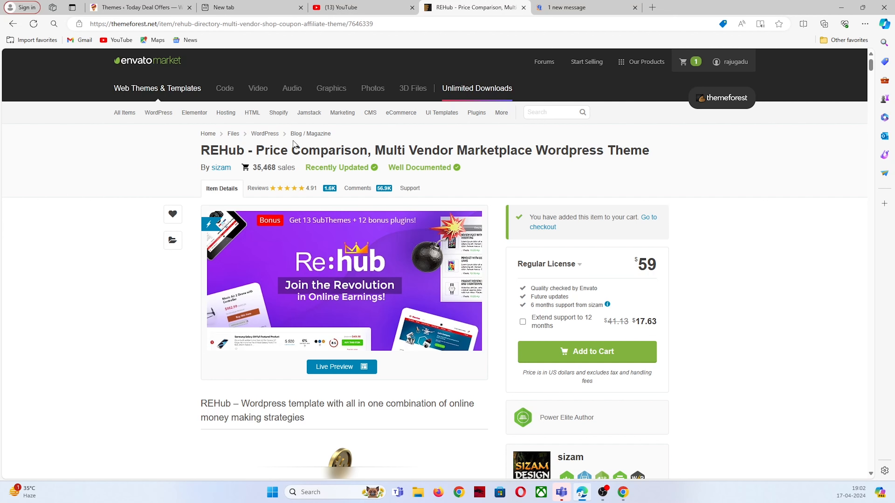
# Look over the Source Code Shop listing once more against ThemeForest, and close the shop's page.
pyautogui.click(569, 5)
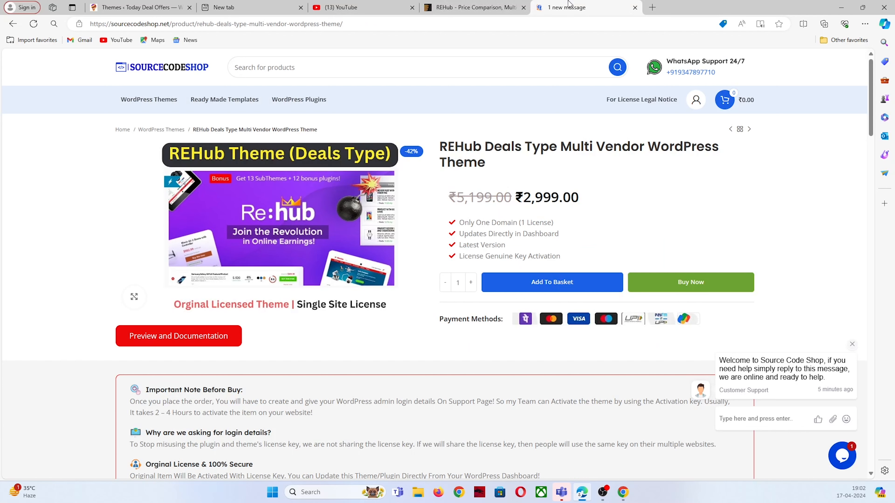
pyautogui.click(489, 7)
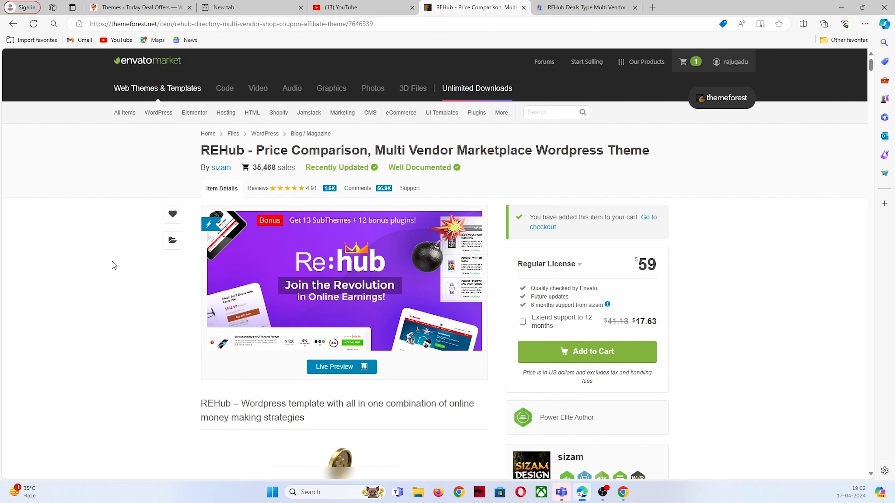
pyautogui.click(581, 7)
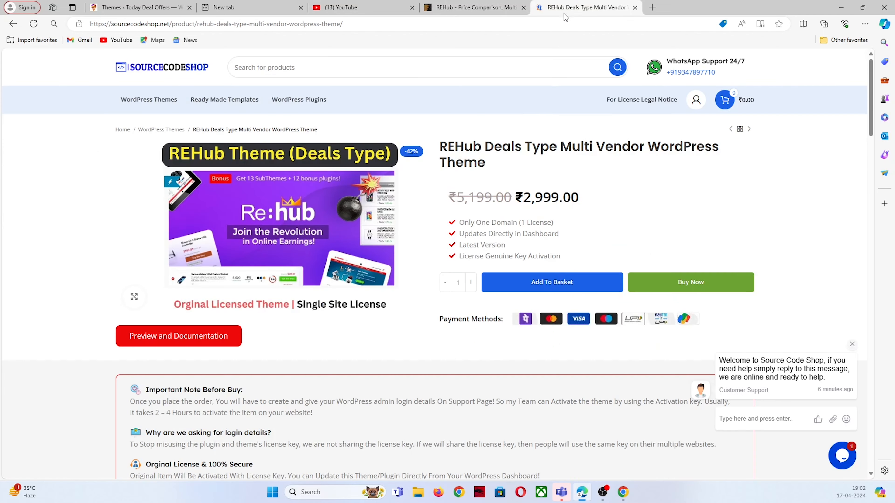
pyautogui.scroll(-2, 621, 231)
pyautogui.scroll(2, 627, 215)
pyautogui.click(635, 7)
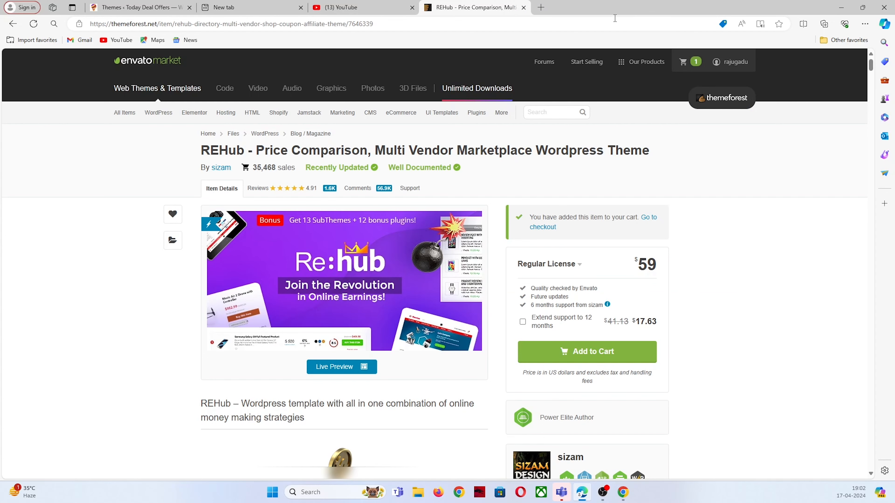
# Add the REHub theme with a regular license to the cart, proceed to checkout and update its quantity to 1.
pyautogui.scroll(-3, 121, 172)
pyautogui.scroll(3, 121, 172)
pyautogui.click(583, 360)
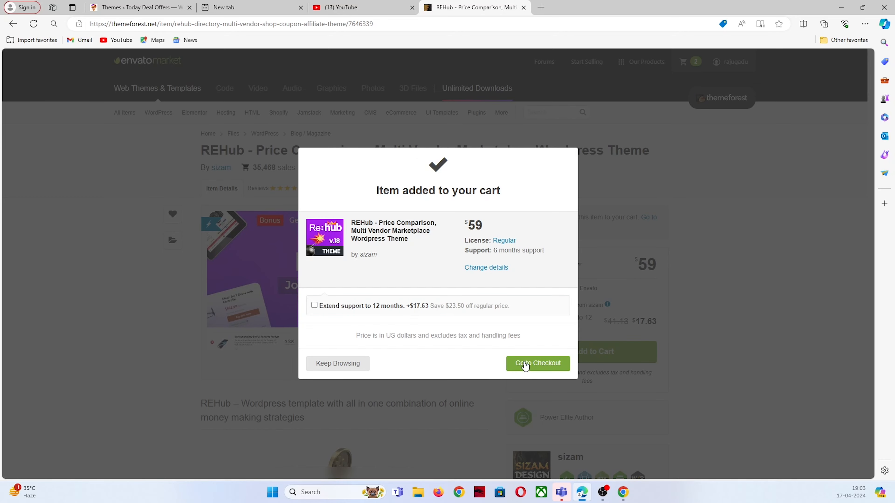
pyautogui.click(524, 365)
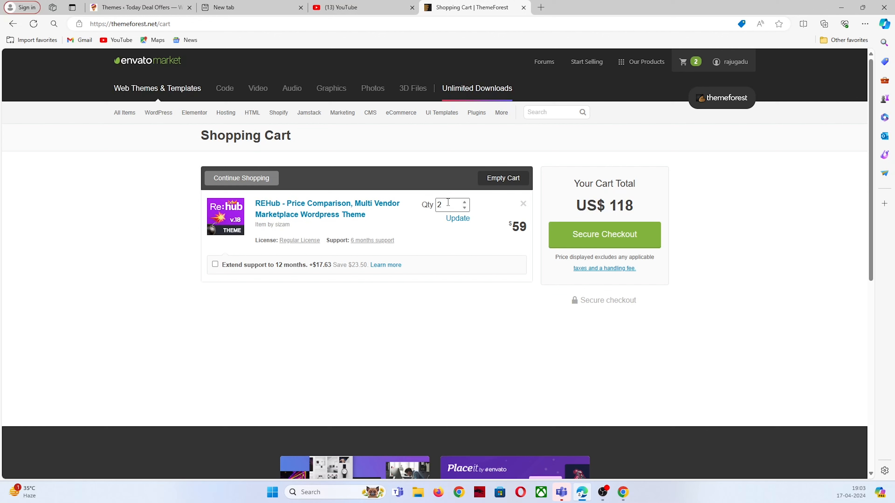
pyautogui.click(464, 207)
pyautogui.click(459, 218)
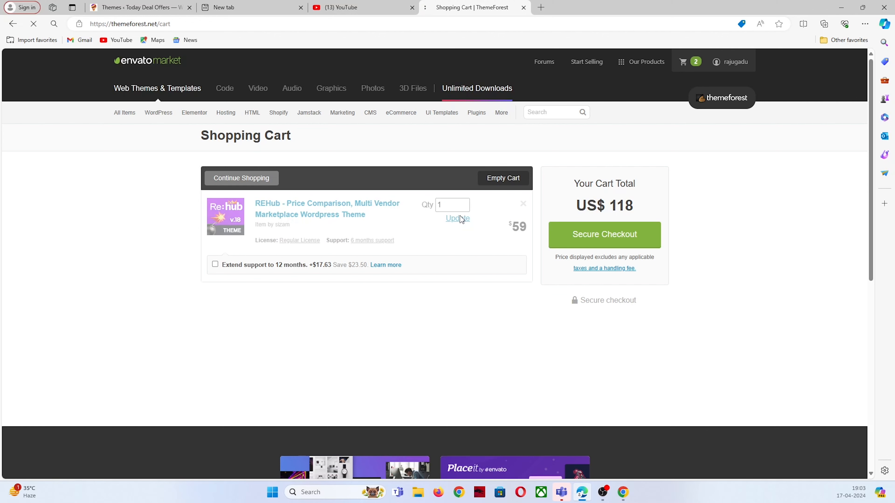
# Check out the REHub order, reviewing the handling fee, and complete the payment through PayPal with the saved debit card.
pyautogui.click(591, 233)
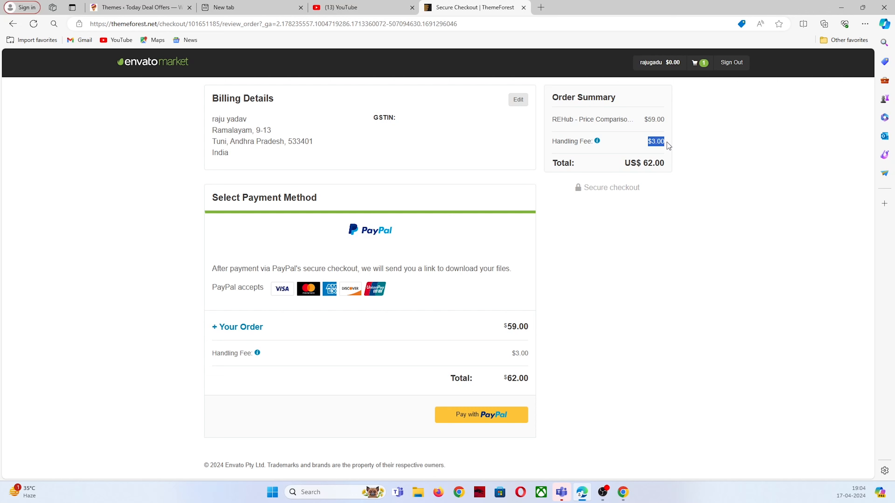
pyautogui.moveTo(667, 142); pyautogui.dragTo(665, 139)
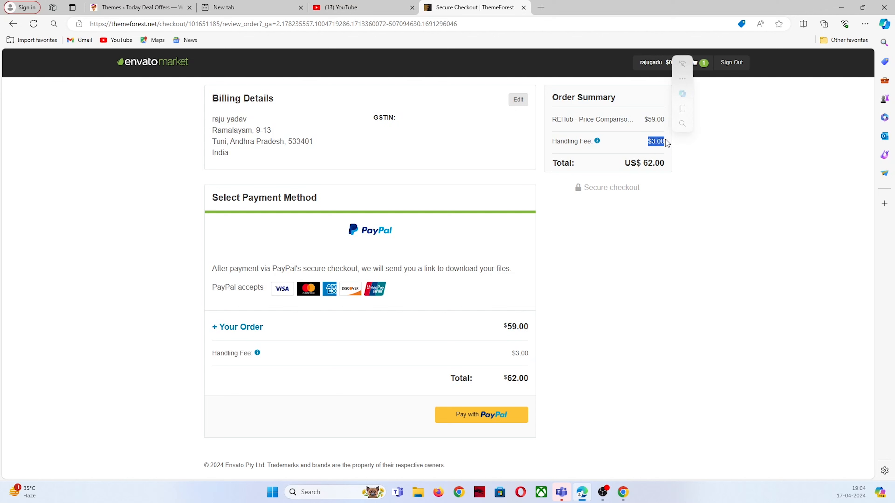
pyautogui.click(646, 235)
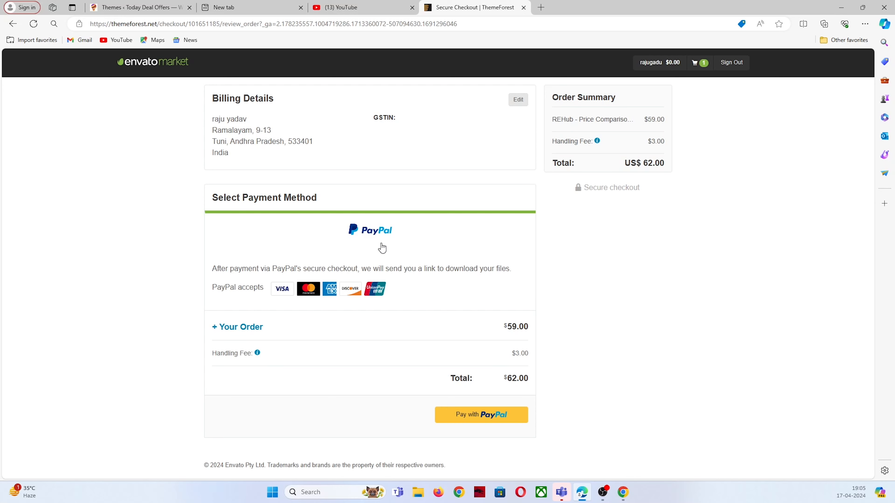
pyautogui.click(482, 415)
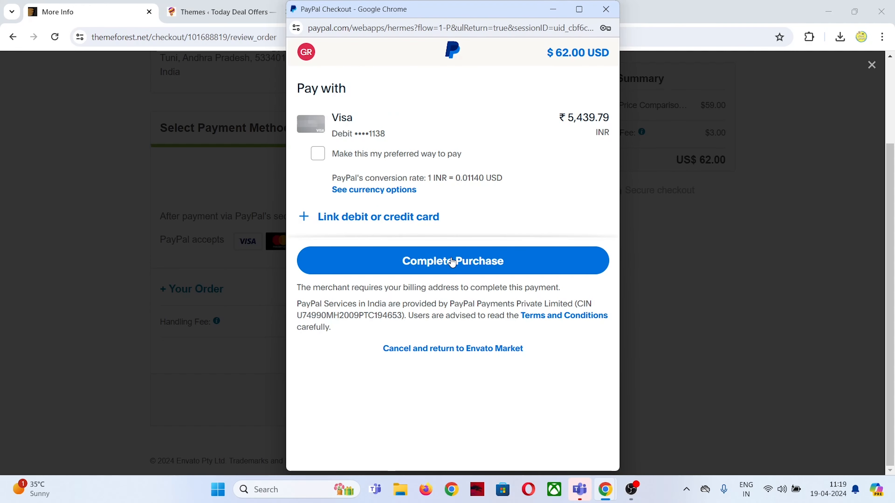
pyautogui.click(454, 261)
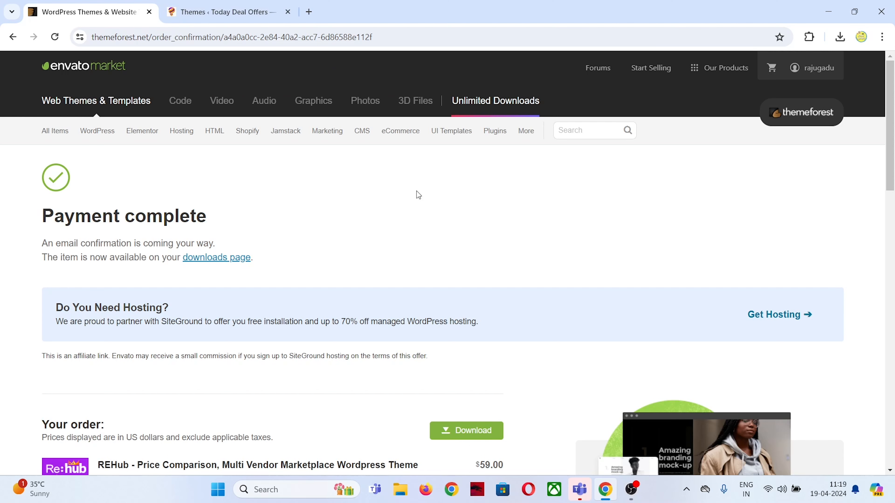
# Download REHub's full files and documentation package and its PDF license certificate from the ThemeForest account's downloads.
pyautogui.moveTo(810, 69)
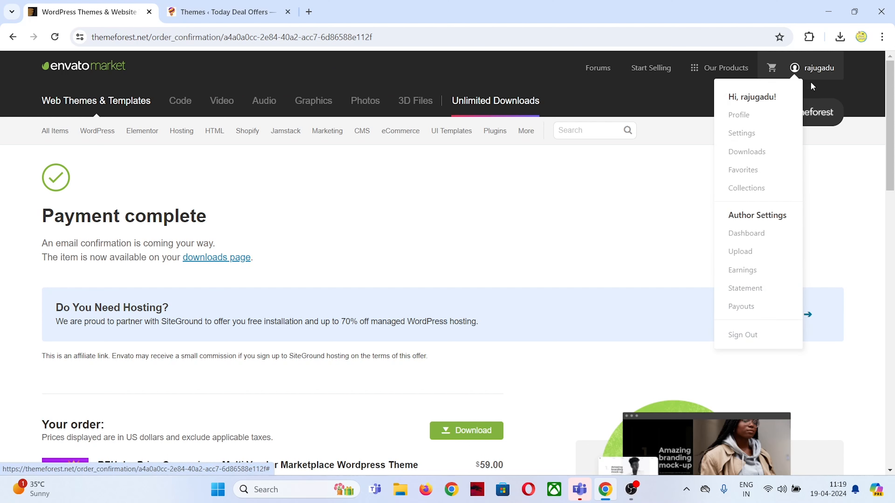
pyautogui.click(746, 152)
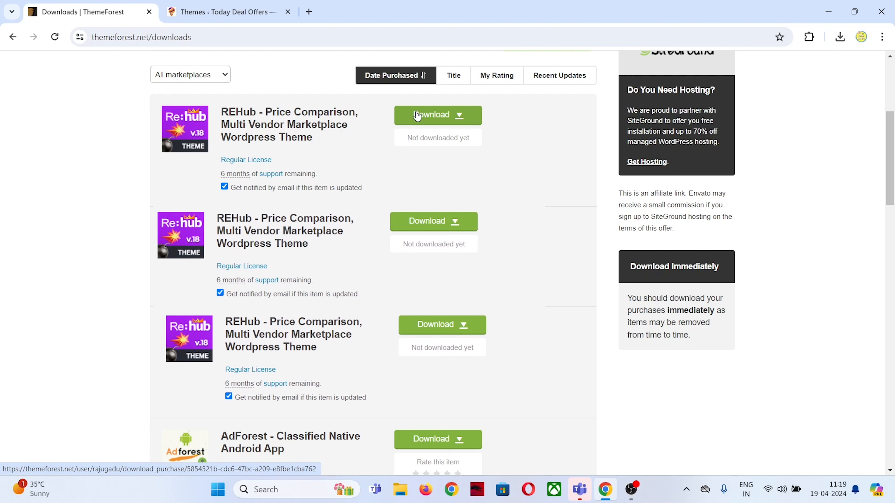
pyautogui.click(417, 115)
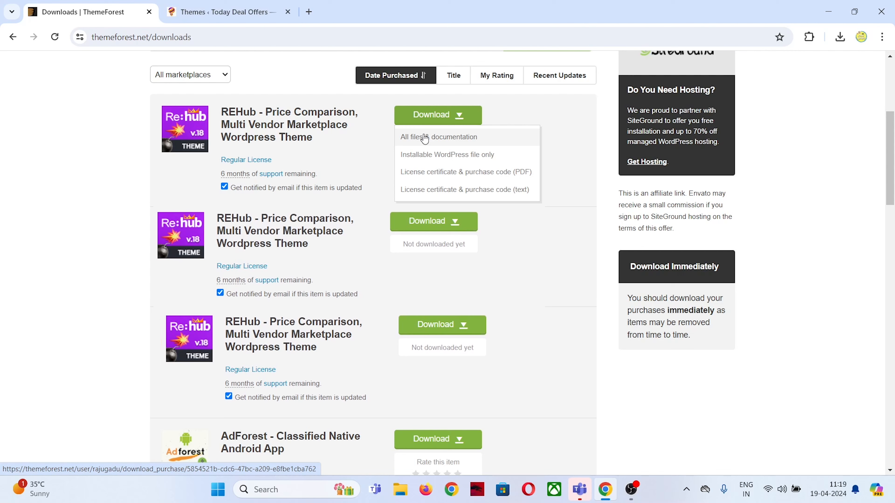
pyautogui.click(425, 137)
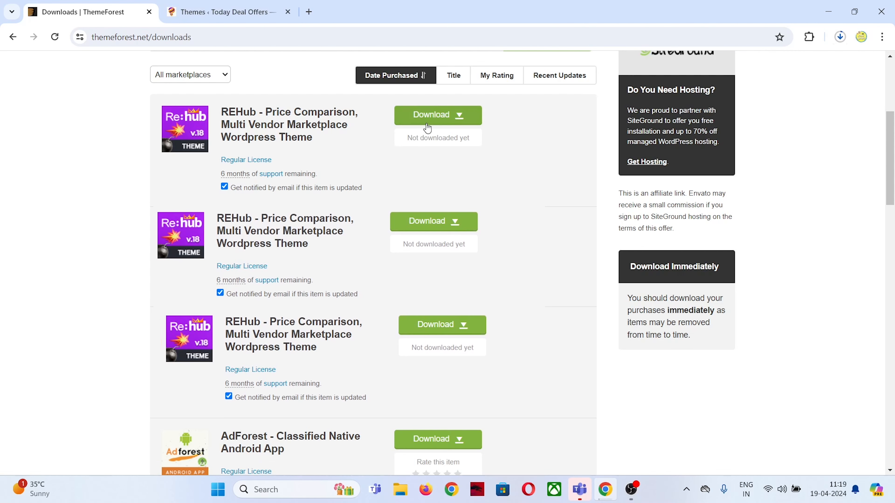
pyautogui.click(427, 118)
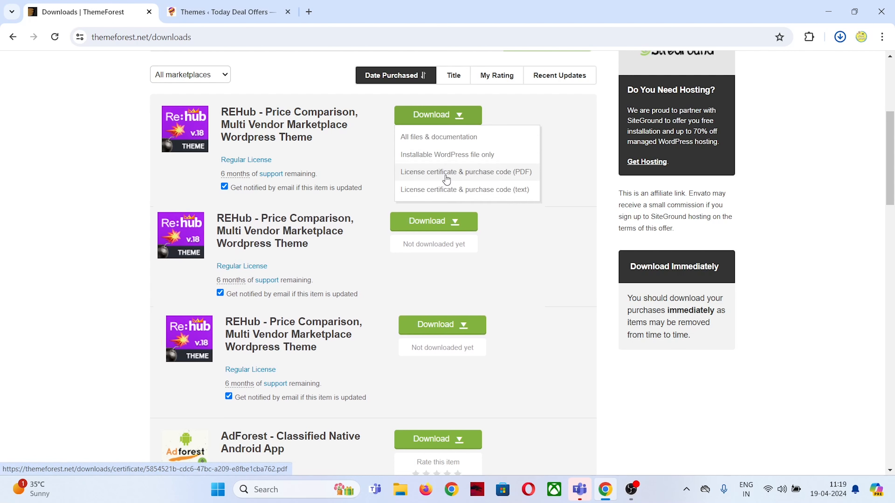
pyautogui.click(444, 174)
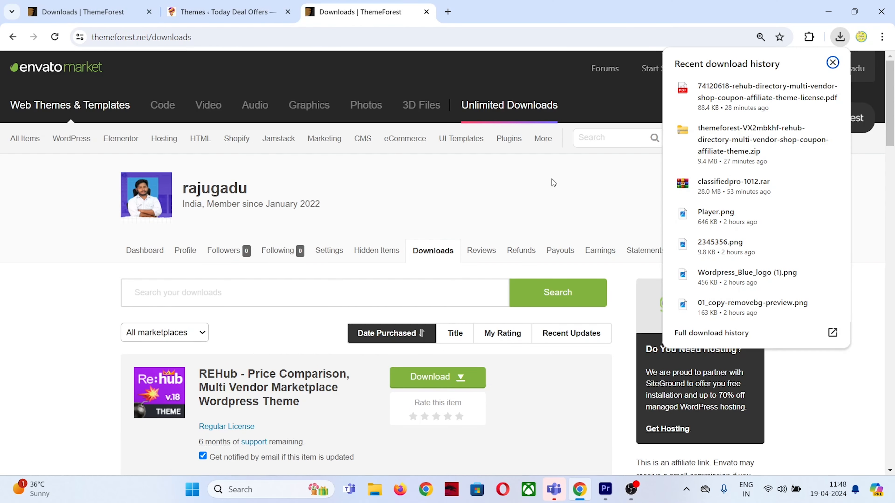
pyautogui.click(553, 182)
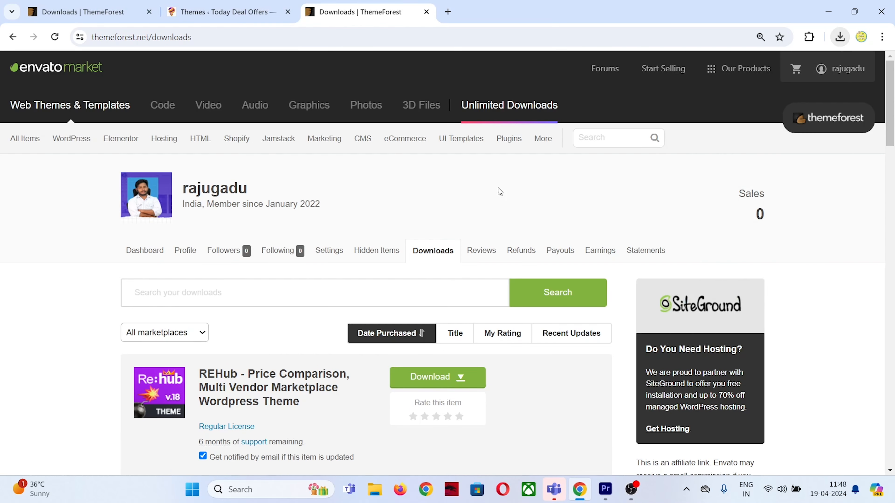
# Extract the REHub zip package in the Downloads folder using File Explorer.
pyautogui.click(374, 491)
pyautogui.rightClick(211, 218)
pyautogui.click(217, 224)
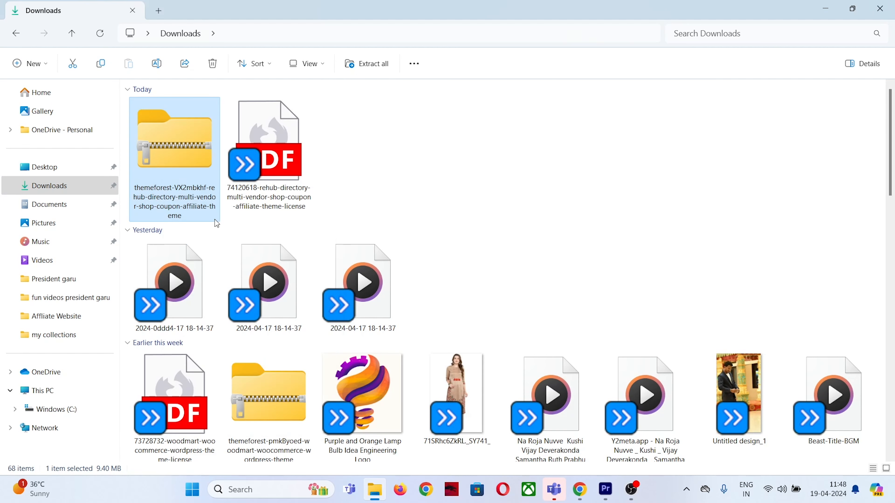
pyautogui.click(541, 361)
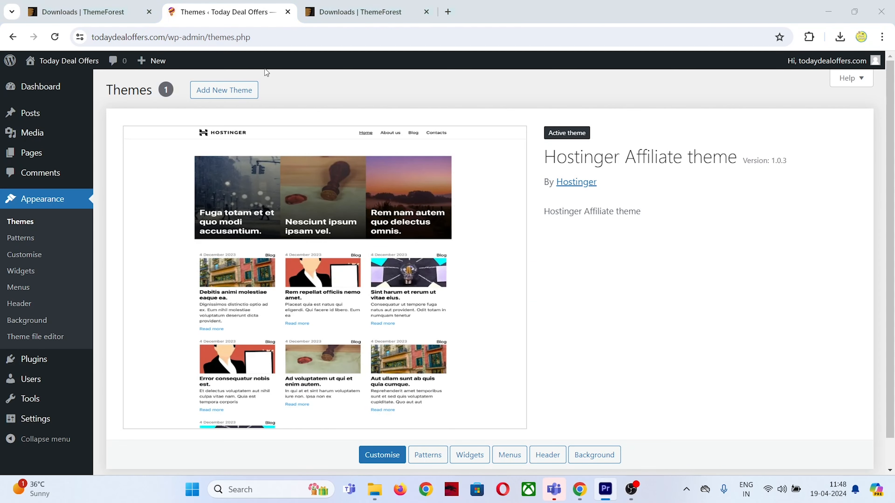
# Select rehub-theme.zip from the extracted REHubWP-theme folder as the new theme to upload in WordPress.
pyautogui.click(226, 95)
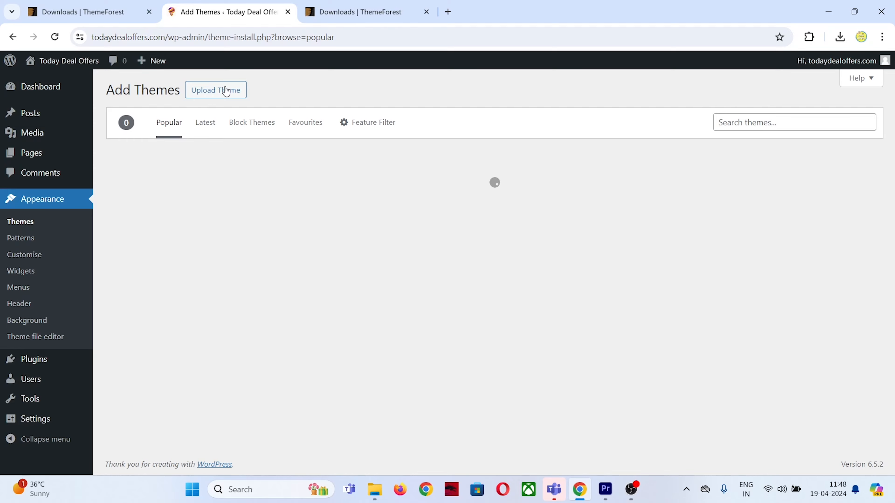
pyautogui.moveTo(437, 263)
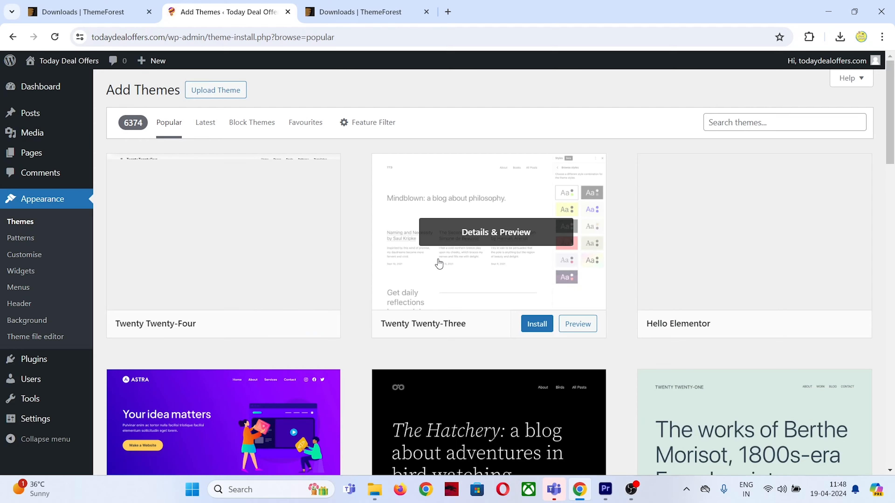
pyautogui.scroll(-7, 438, 263)
pyautogui.scroll(7, 438, 263)
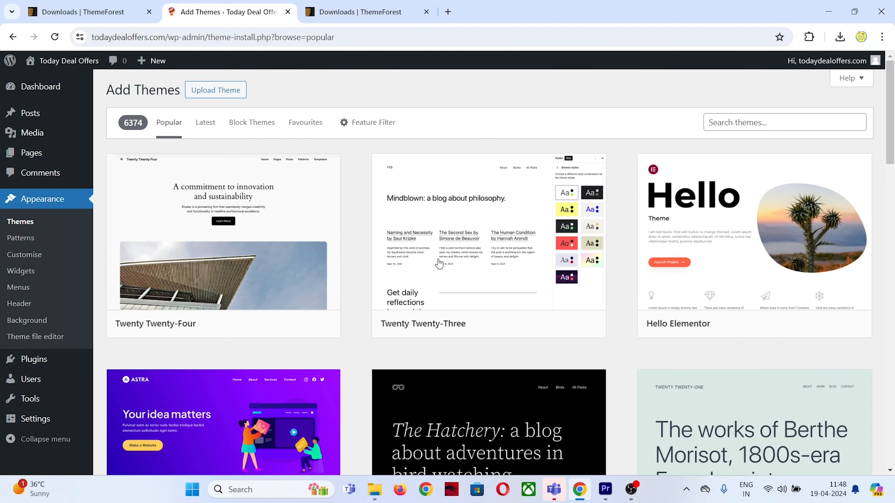
pyautogui.click(220, 93)
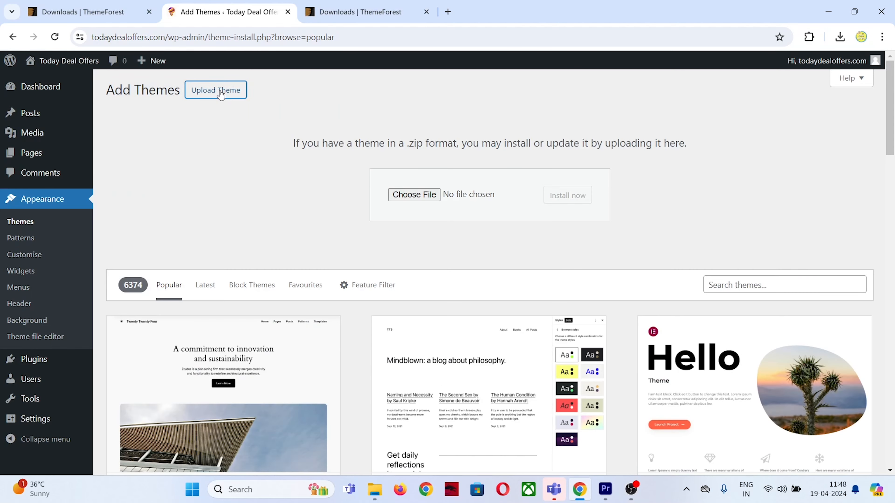
pyautogui.click(413, 197)
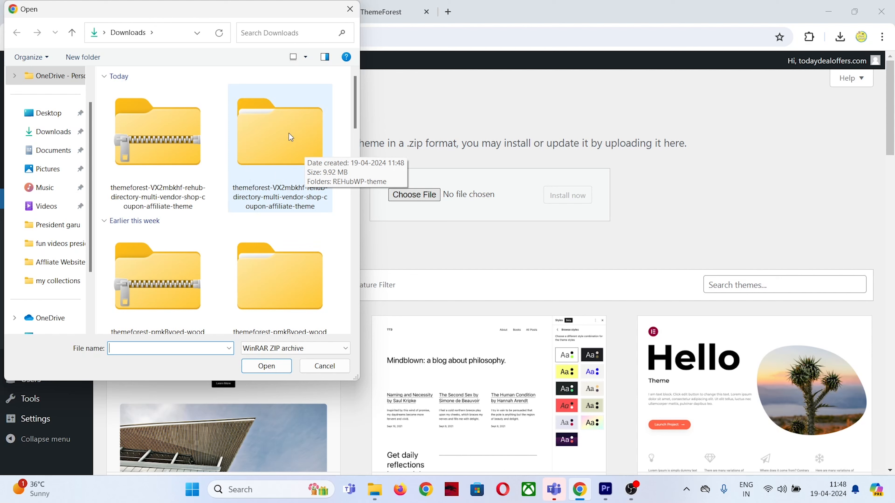
pyautogui.doubleClick(279, 144)
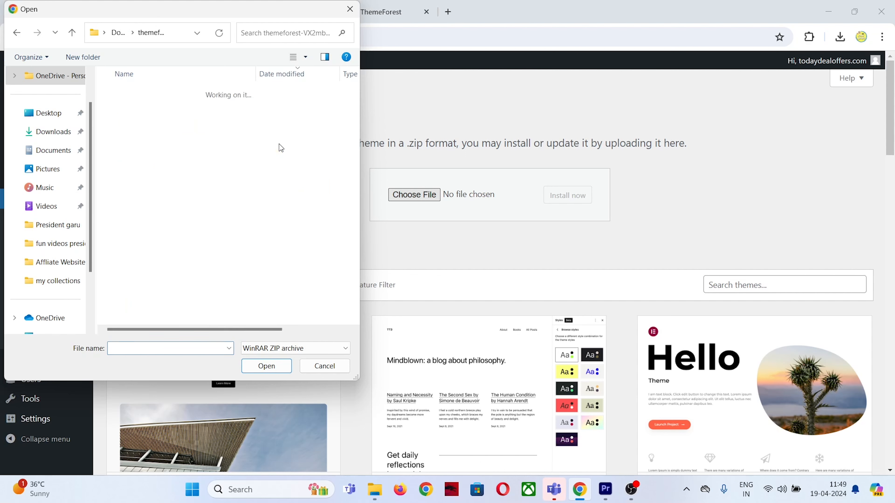
pyautogui.doubleClick(176, 116)
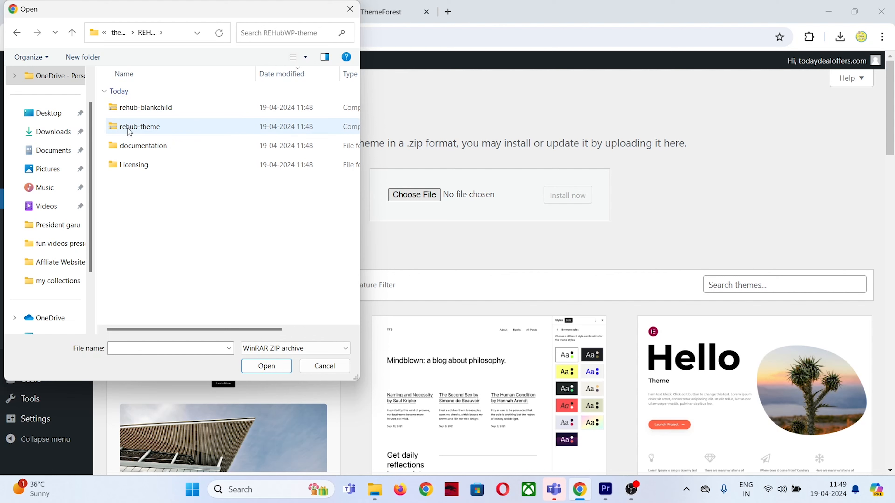
pyautogui.click(166, 129)
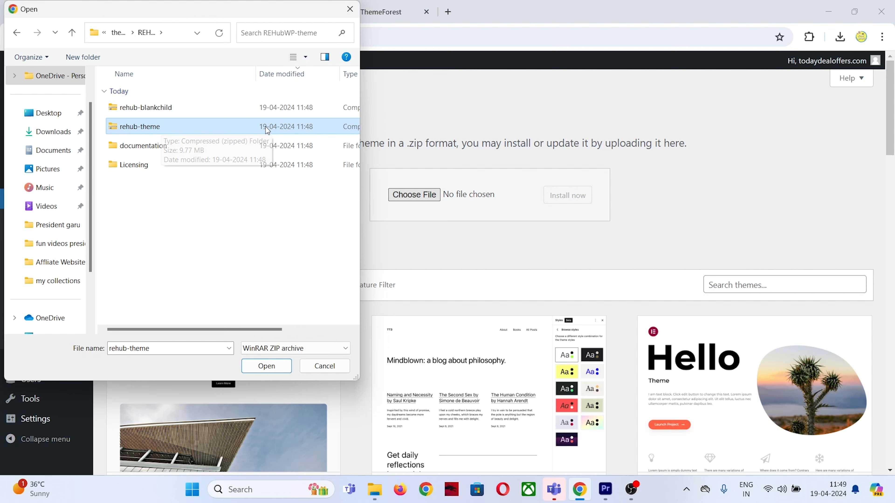
pyautogui.click(262, 370)
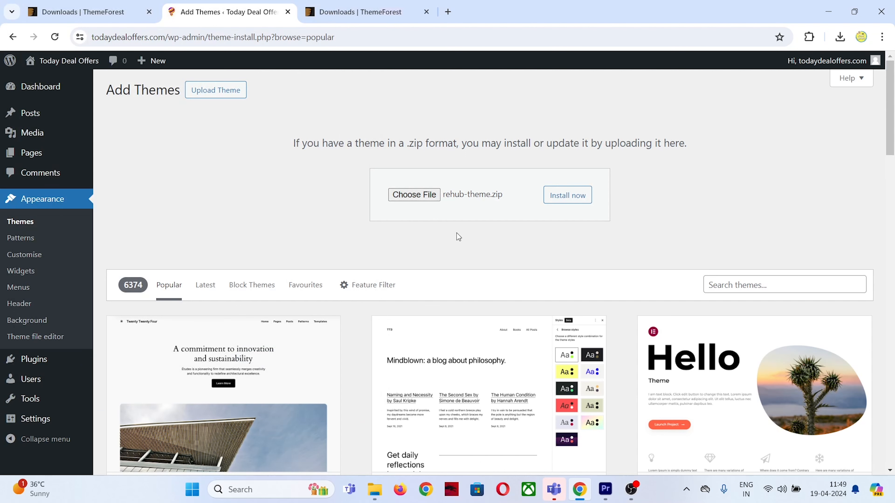
# Install the uploaded rehub-theme.zip and activate it as the site's theme.
pyautogui.click(571, 199)
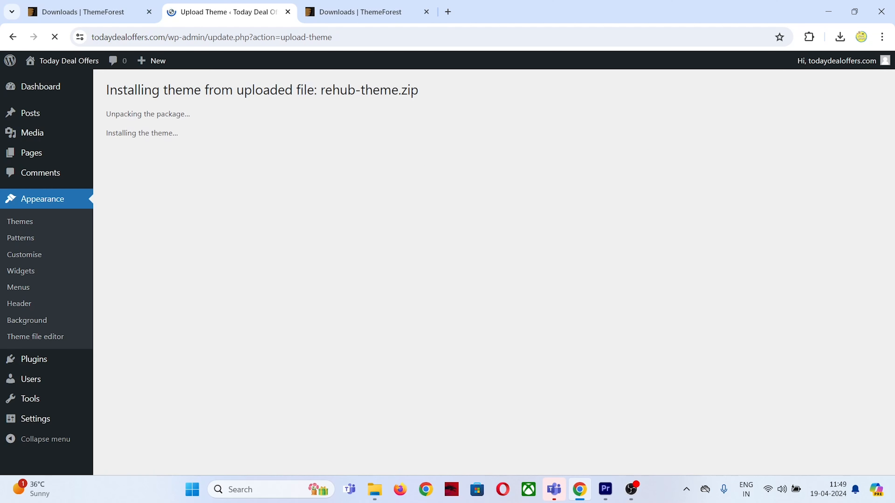
pyautogui.hotkey('alt', 'Tab')
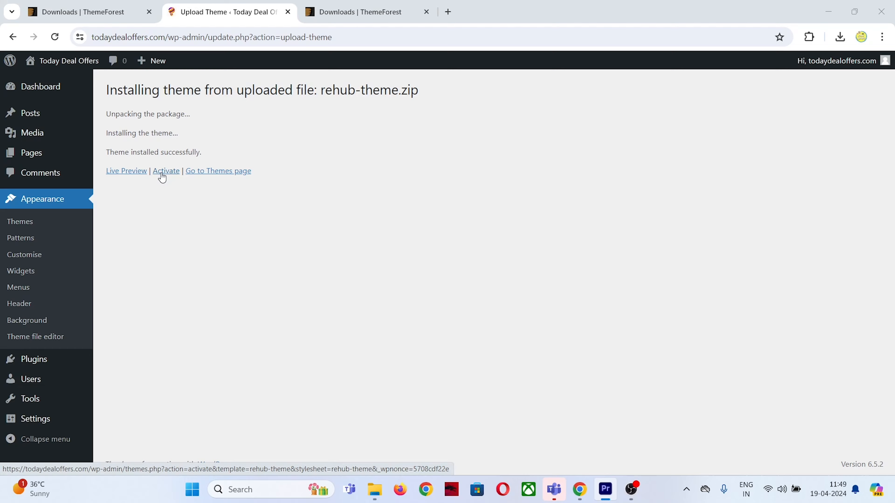
pyautogui.click(166, 172)
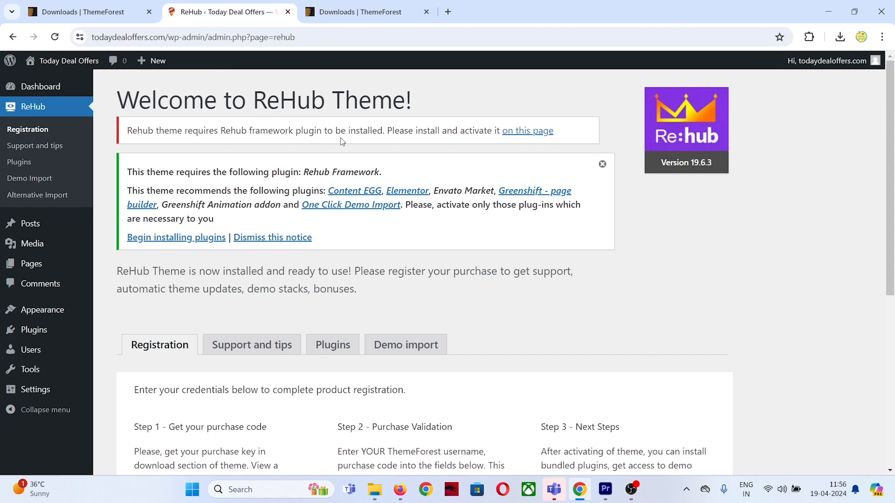
# Enter the ThemeForest username in the ReHub product registration form, checking it against the ThemeForest account.
pyautogui.scroll(-2, 341, 143)
pyautogui.scroll(2, 344, 150)
pyautogui.moveTo(176, 172); pyautogui.dragTo(255, 173)
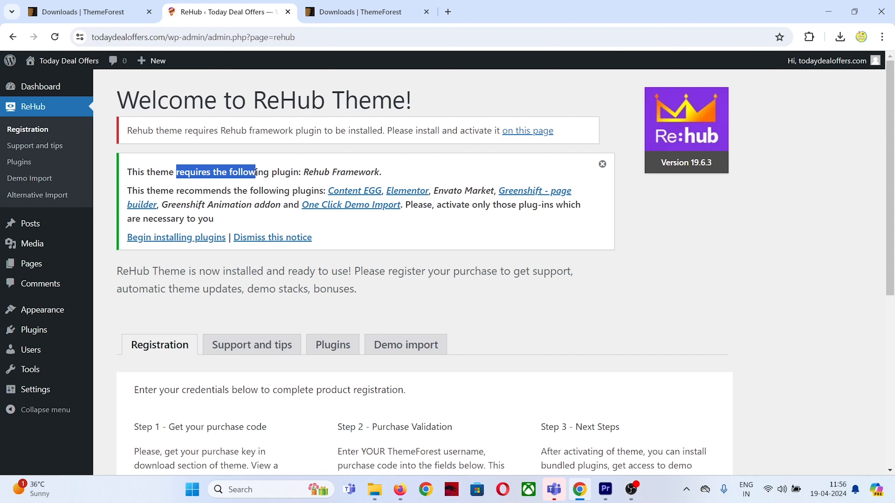
pyautogui.scroll(-5, 256, 172)
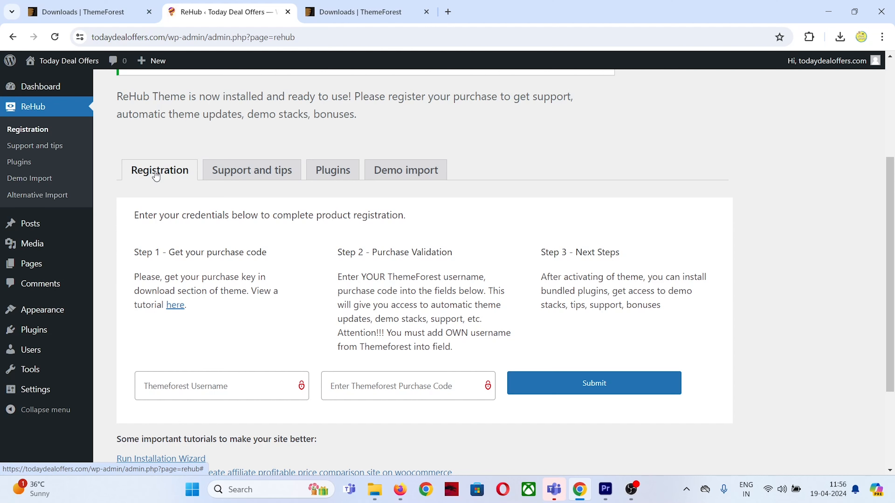
pyautogui.click(174, 379)
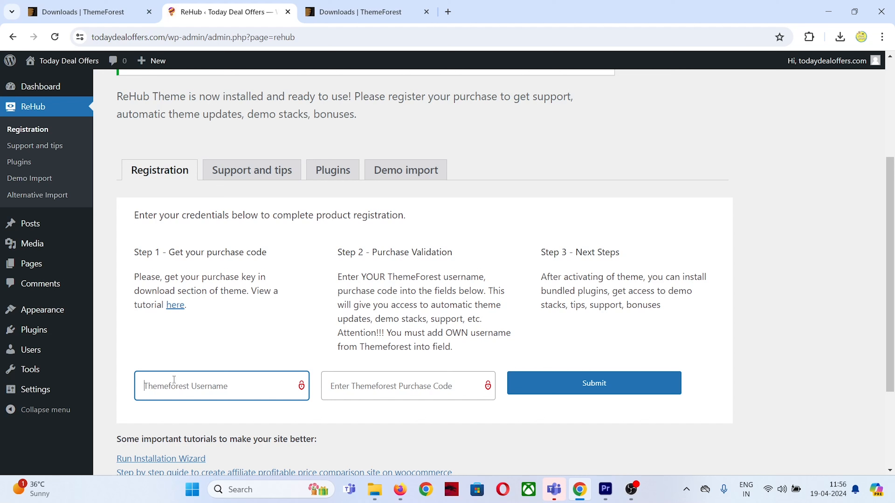
pyautogui.scroll(-1, 174, 380)
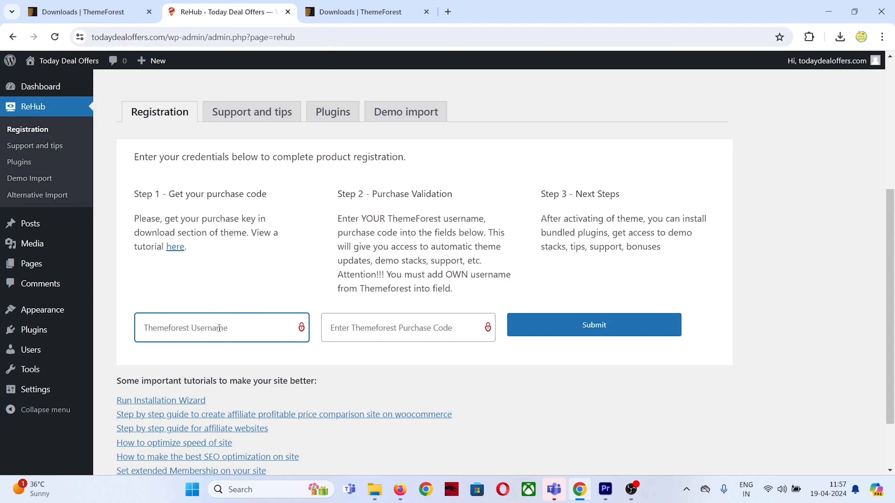
pyautogui.write('raju')
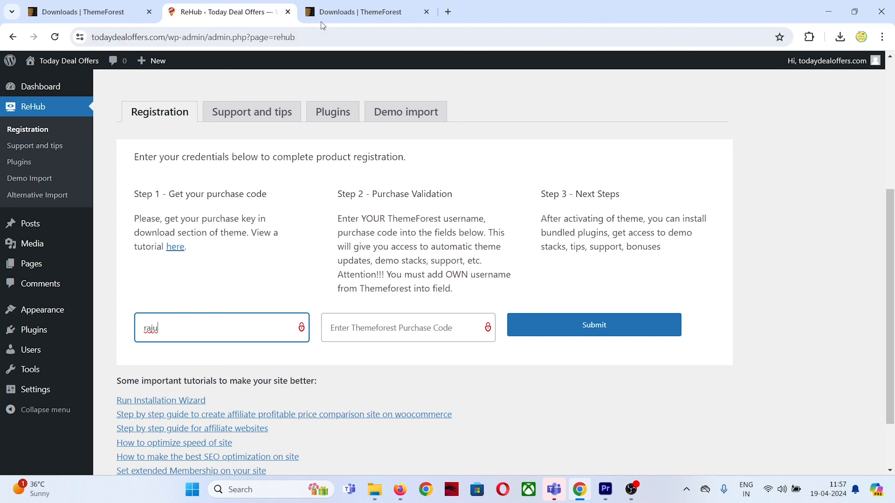
pyautogui.click(354, 12)
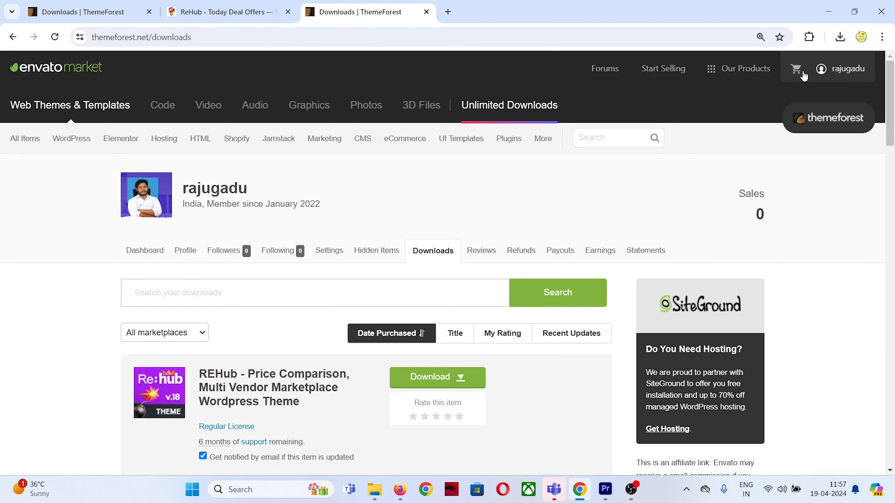
pyautogui.click(821, 69)
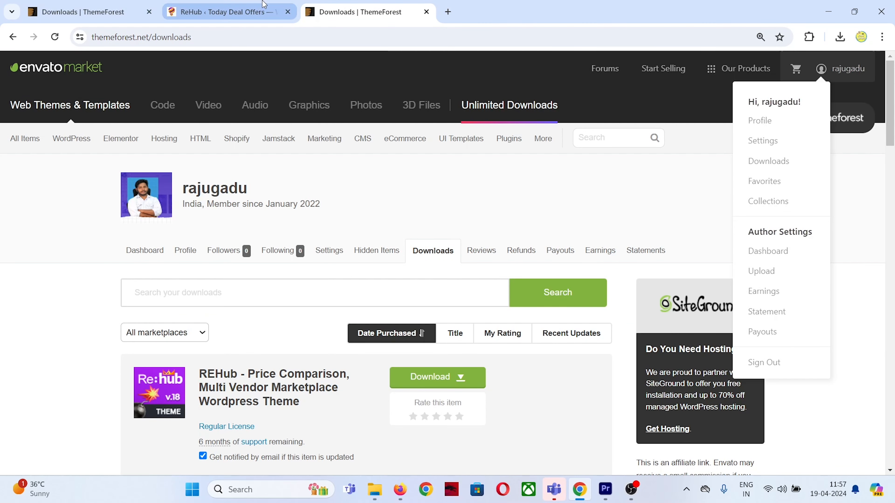
pyautogui.click(226, 12)
pyautogui.write('gadu')
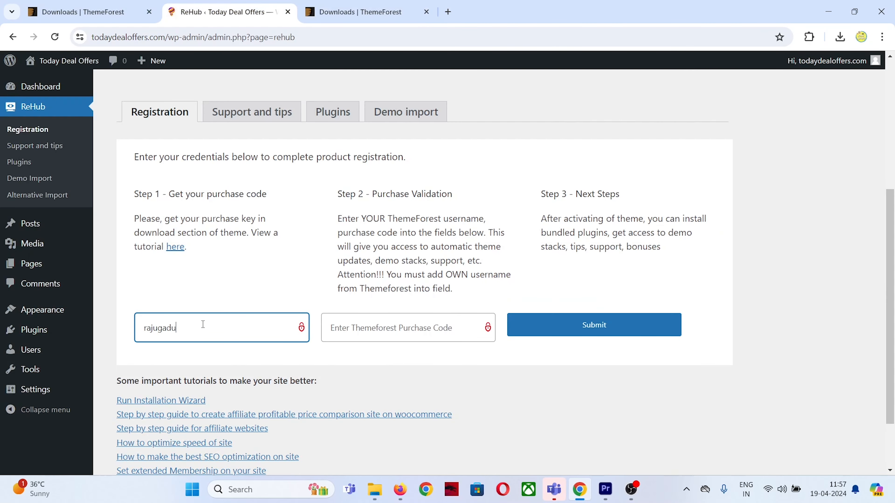
pyautogui.press('Tab')
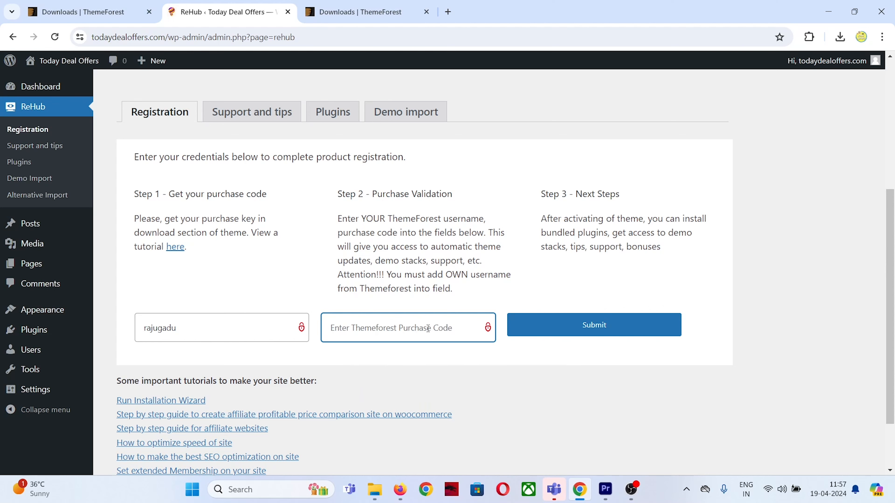
# Open the REHub license certificate PDF from the Downloads folder, copy its item purchase code, and return to the WordPress registration page.
pyautogui.click(375, 490)
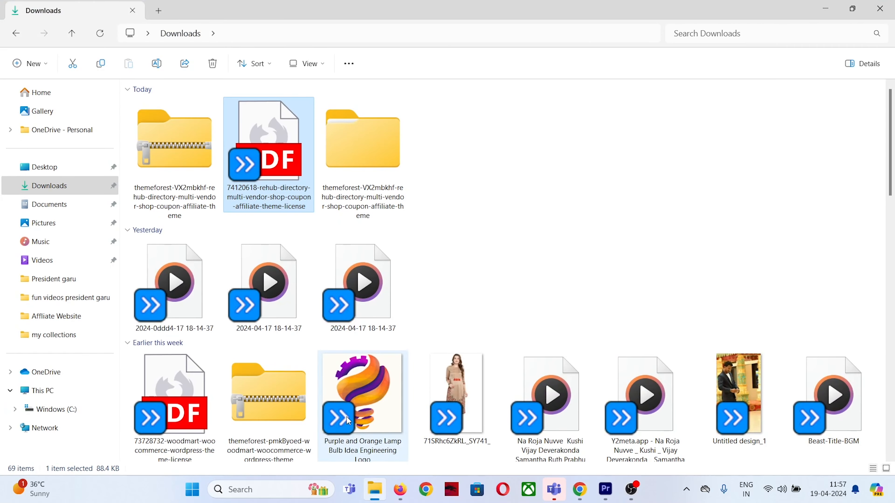
pyautogui.doubleClick(303, 195)
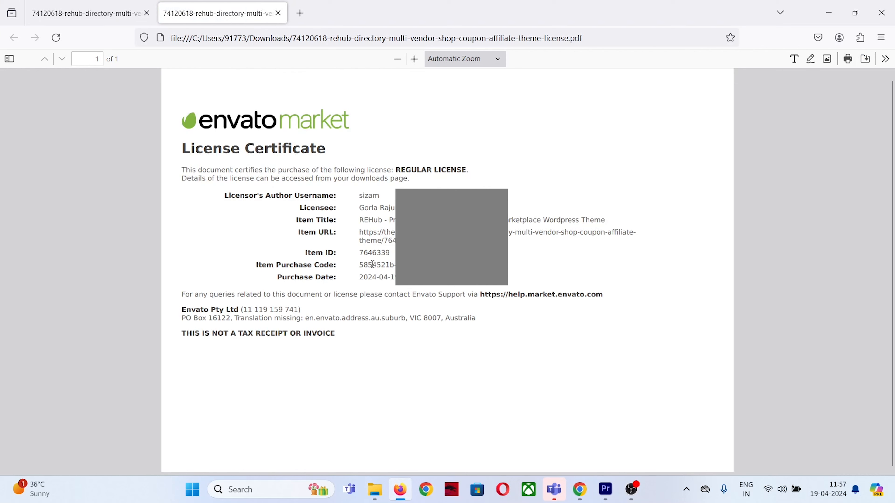
pyautogui.moveTo(359, 265); pyautogui.dragTo(394, 264)
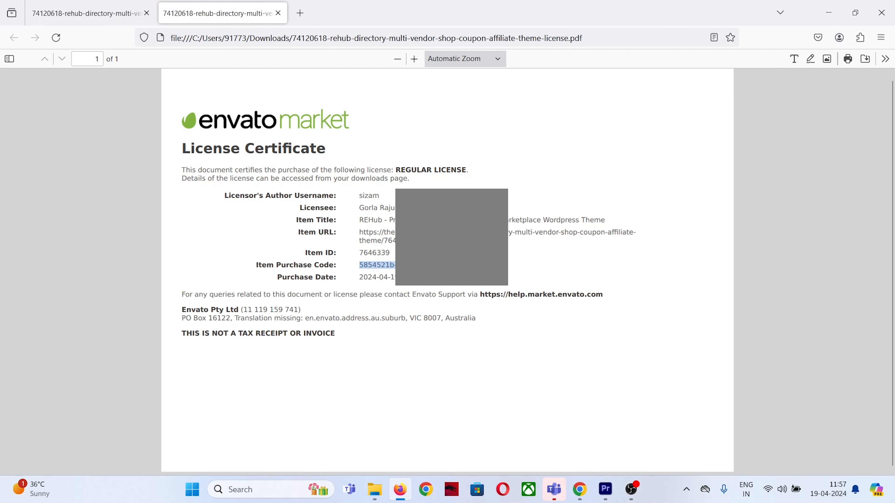
pyautogui.rightClick(509, 267)
pyautogui.click(514, 277)
pyautogui.click(828, 13)
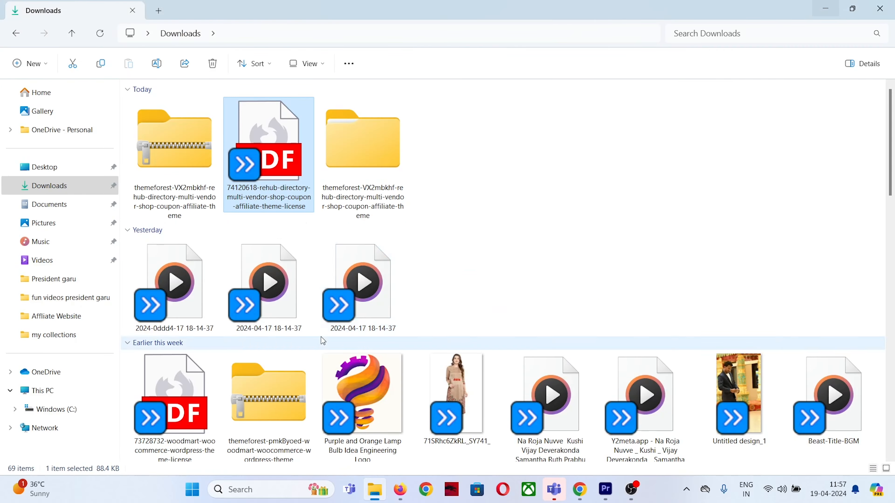
pyautogui.click(827, 13)
# Paste the purchase code into the ThemeForest purchase code field and submit the ReHub product registration.
pyautogui.click(361, 326)
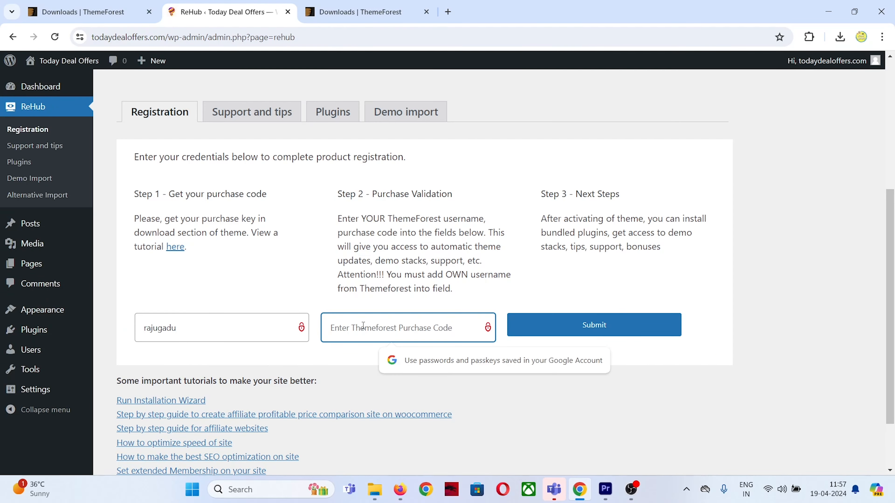
pyautogui.hotkey('ctrl', 'v')
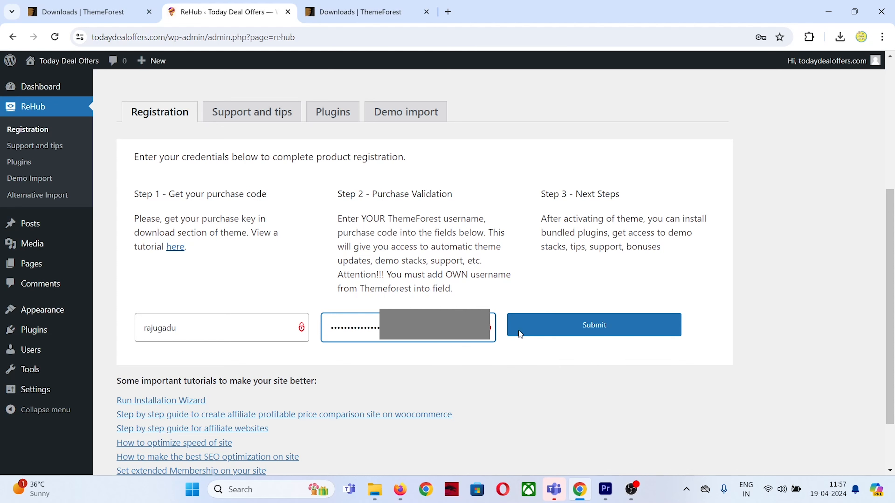
pyautogui.click(567, 335)
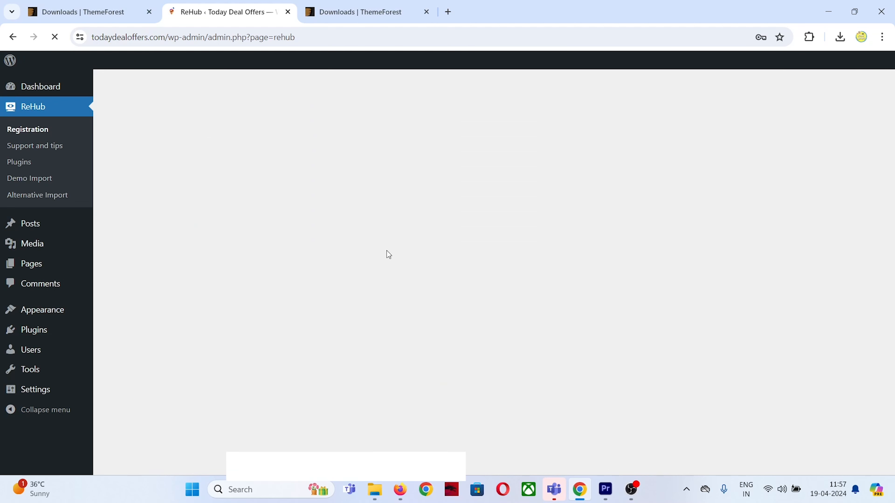
# Review the ReHub registration status, the license's site limit, and the notice about required and recommended plugins.
pyautogui.scroll(-4, 386, 257)
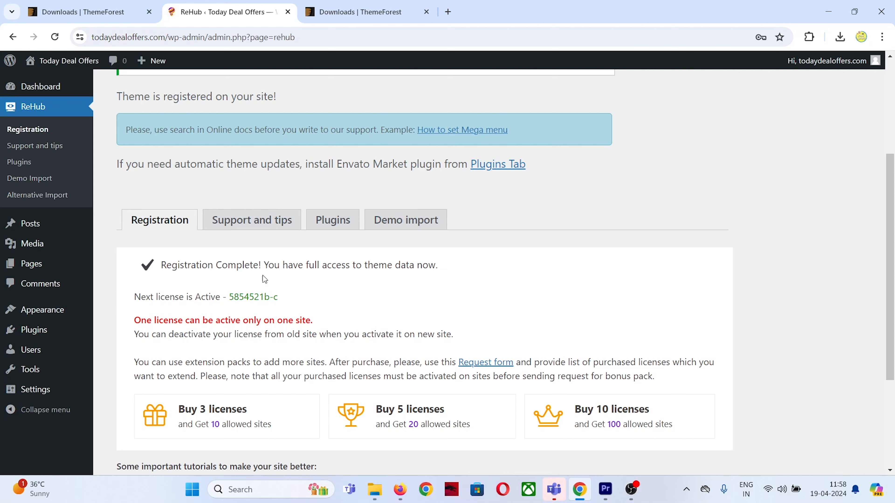
pyautogui.moveTo(161, 265); pyautogui.dragTo(261, 269)
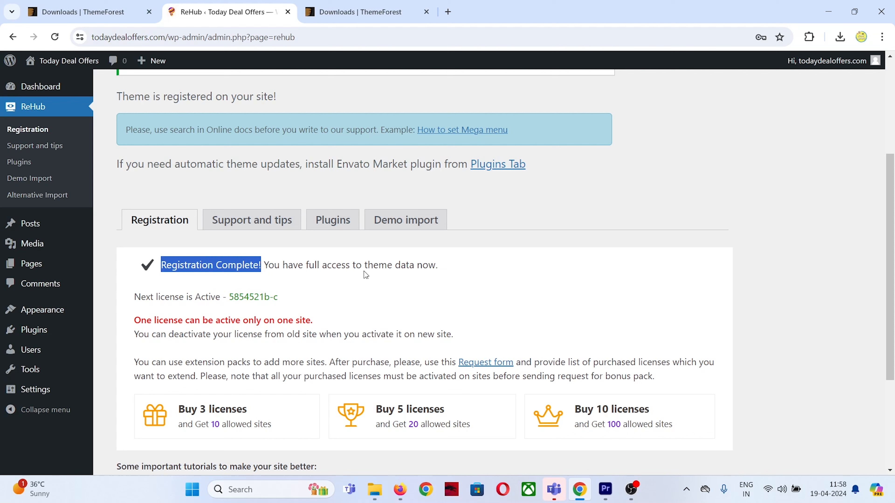
pyautogui.moveTo(464, 273); pyautogui.dragTo(161, 270)
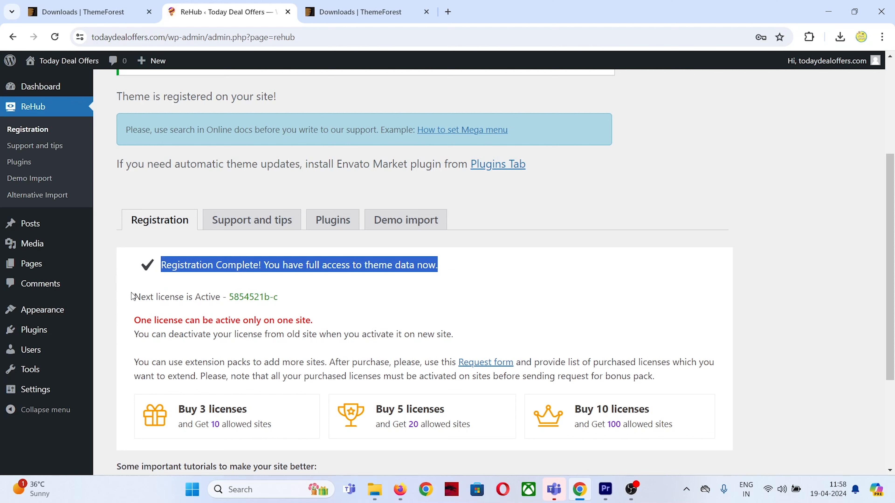
pyautogui.moveTo(135, 297); pyautogui.dragTo(277, 297)
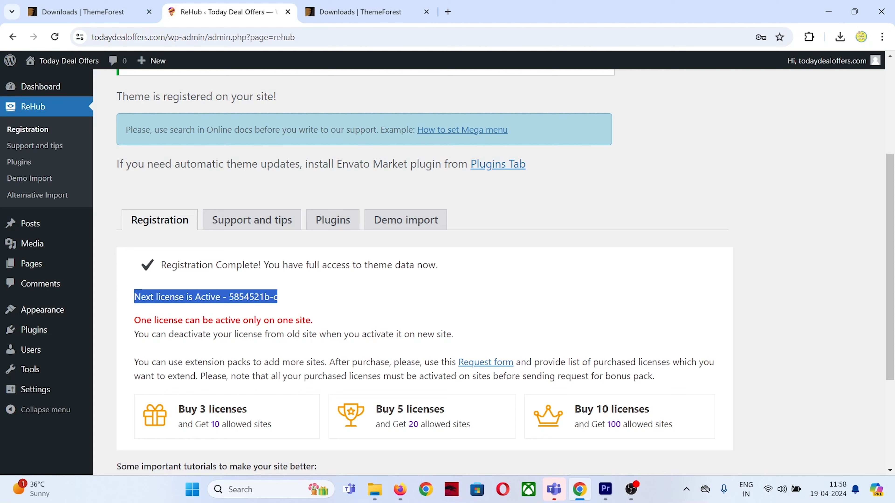
pyautogui.moveTo(134, 320); pyautogui.dragTo(339, 320)
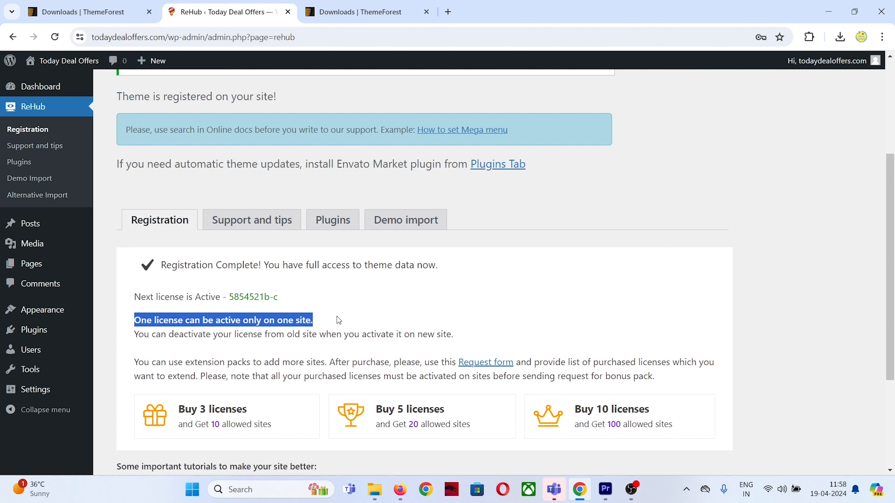
pyautogui.scroll(-1, 323, 312)
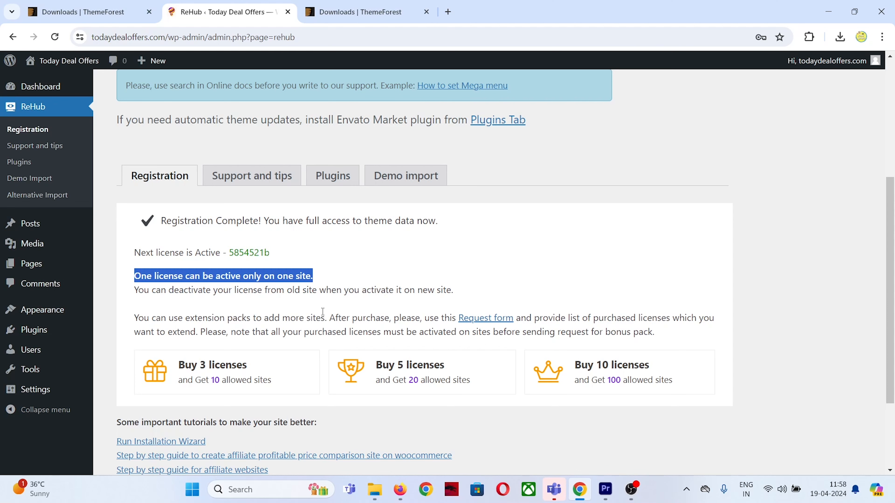
pyautogui.scroll(5, 323, 311)
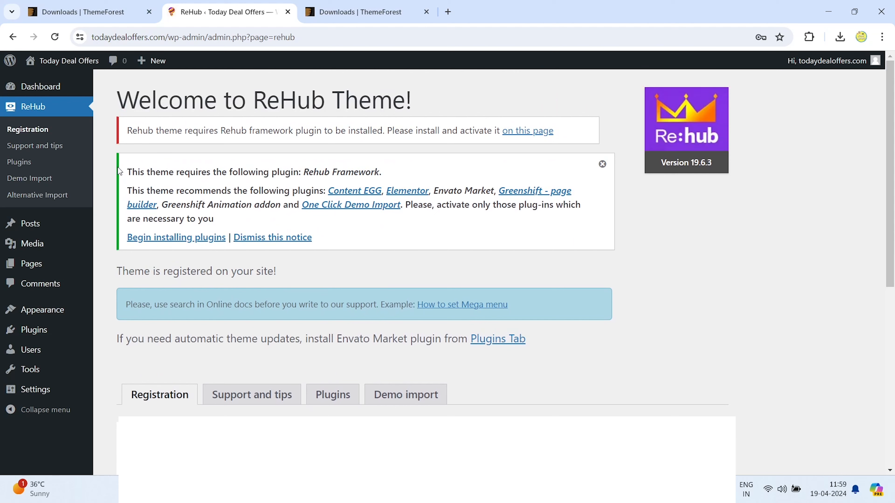
pyautogui.moveTo(120, 171); pyautogui.dragTo(396, 179)
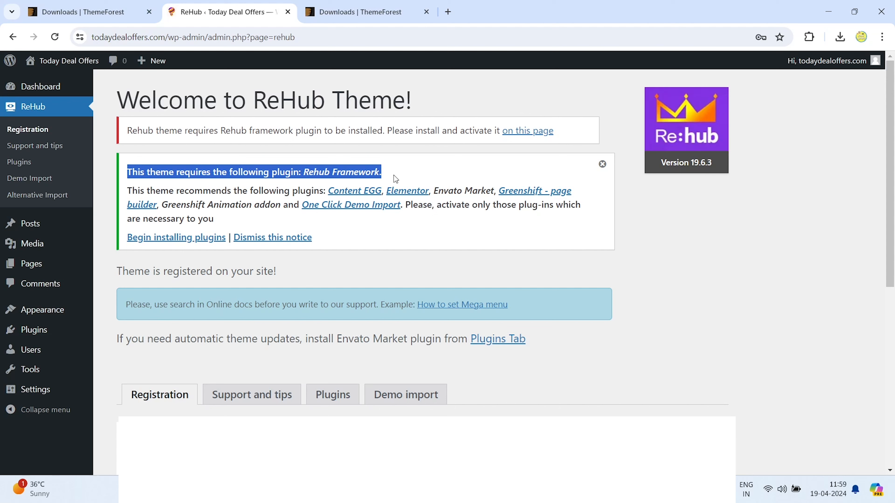
pyautogui.moveTo(127, 190); pyautogui.dragTo(489, 224)
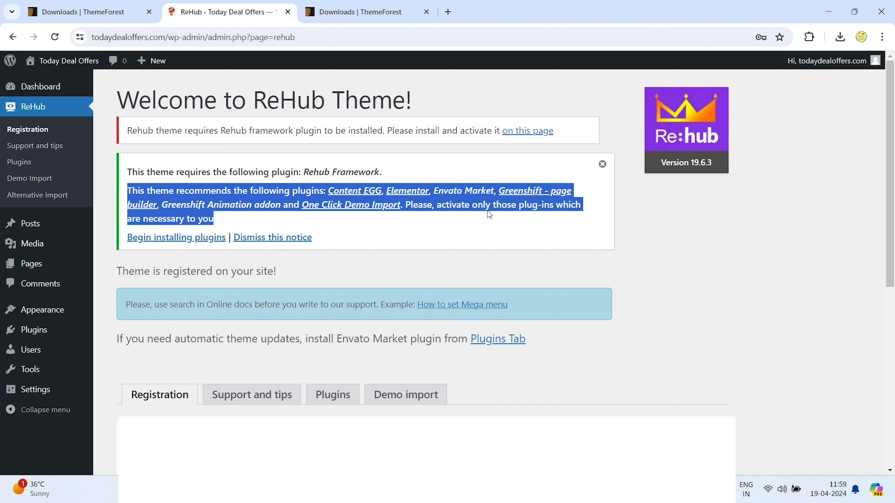
pyautogui.moveTo(381, 173); pyautogui.dragTo(271, 173)
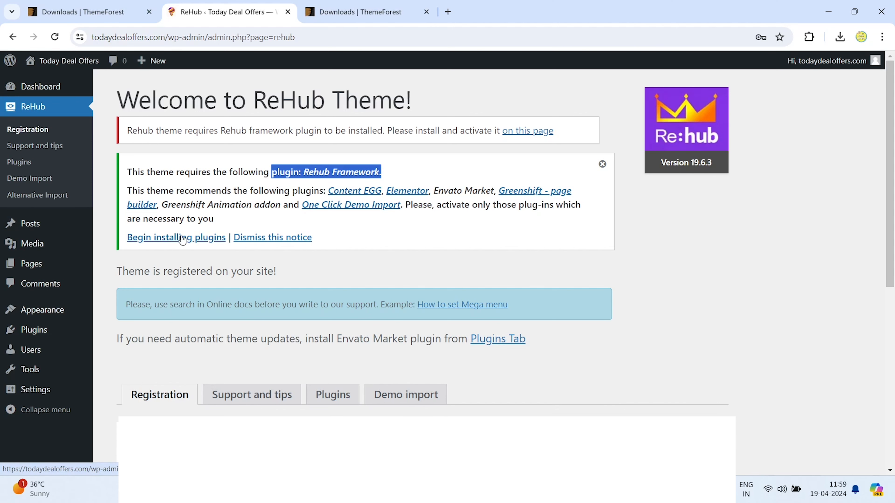
# Start the theme's plugin installer and try to bulk-install all the required and recommended plugins in its list.
pyautogui.click(193, 242)
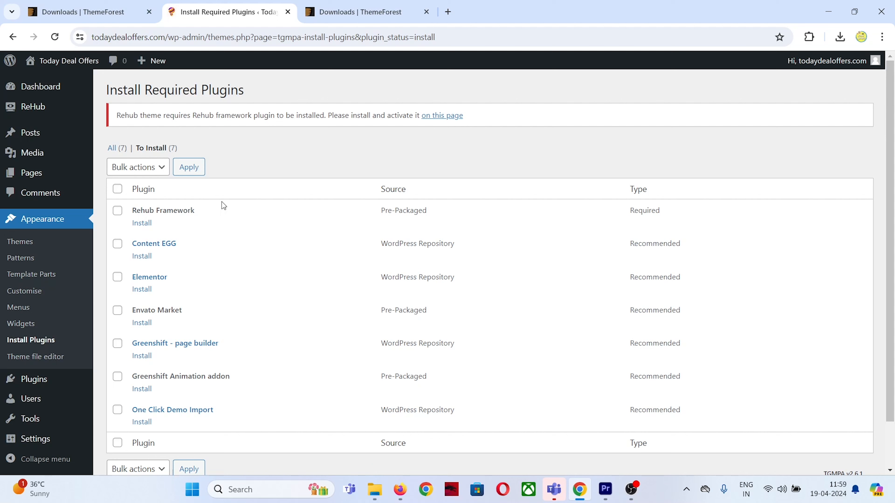
pyautogui.scroll(-2, 162, 181)
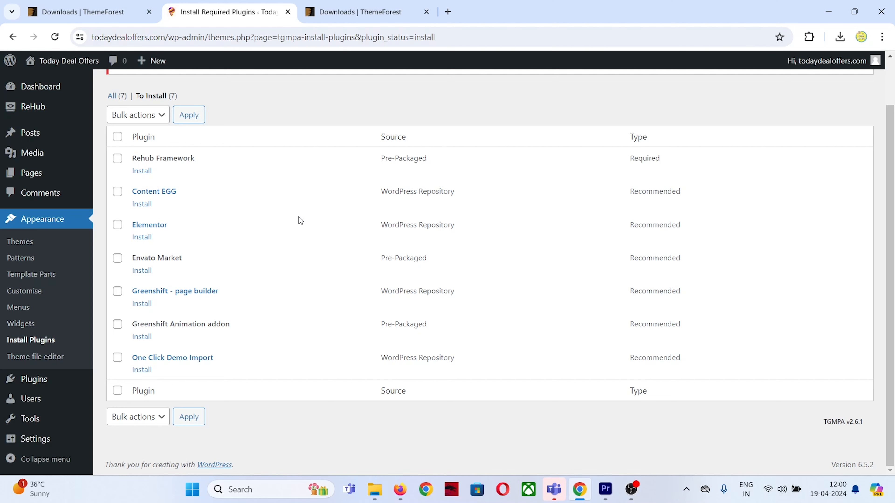
pyautogui.click(117, 140)
pyautogui.click(130, 114)
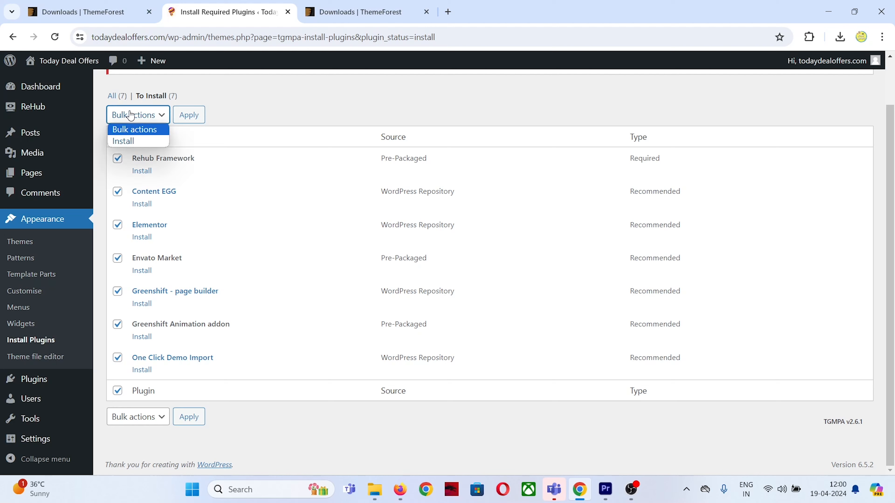
pyautogui.click(121, 142)
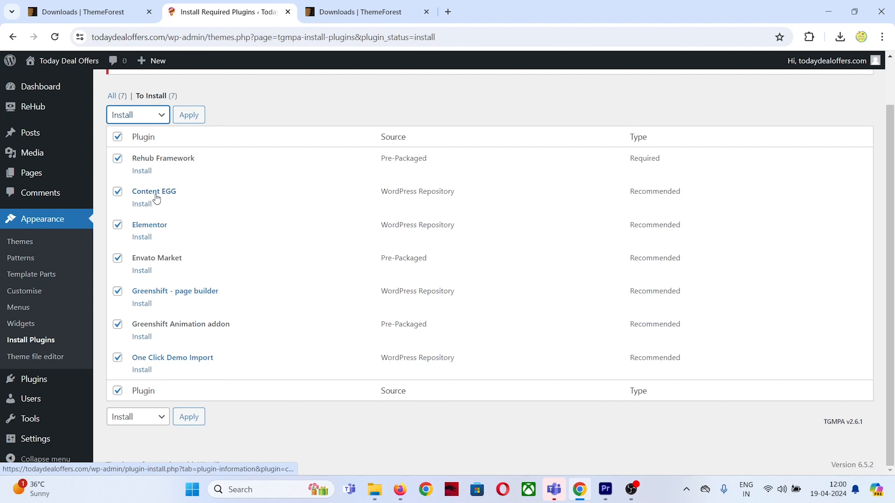
pyautogui.click(190, 120)
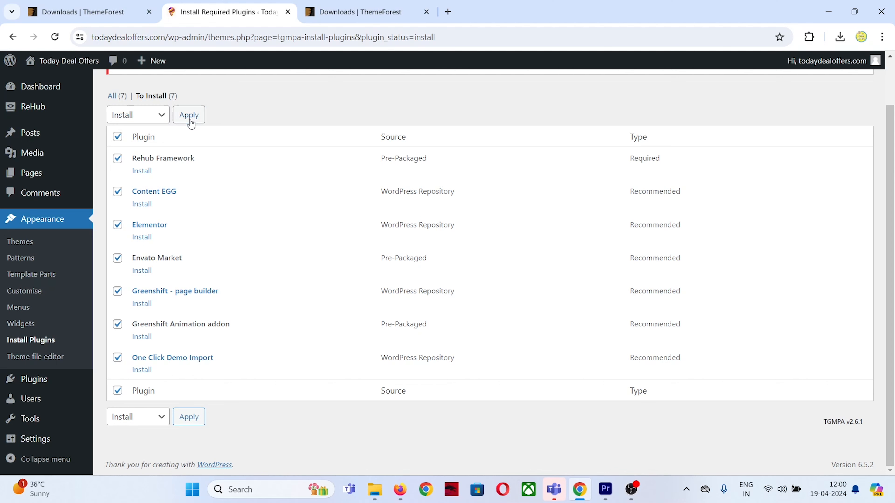
pyautogui.click(190, 120)
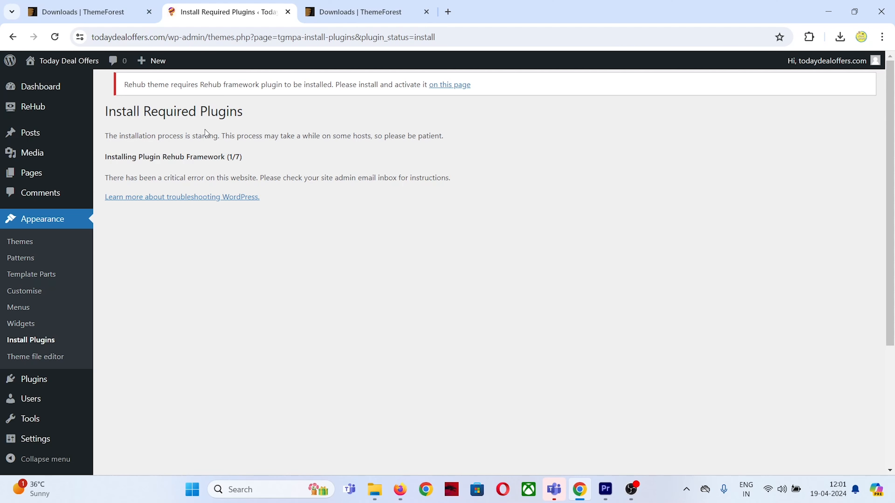
# Reload the required plugins list and activate the Rehub Framework plugin.
pyautogui.click(49, 346)
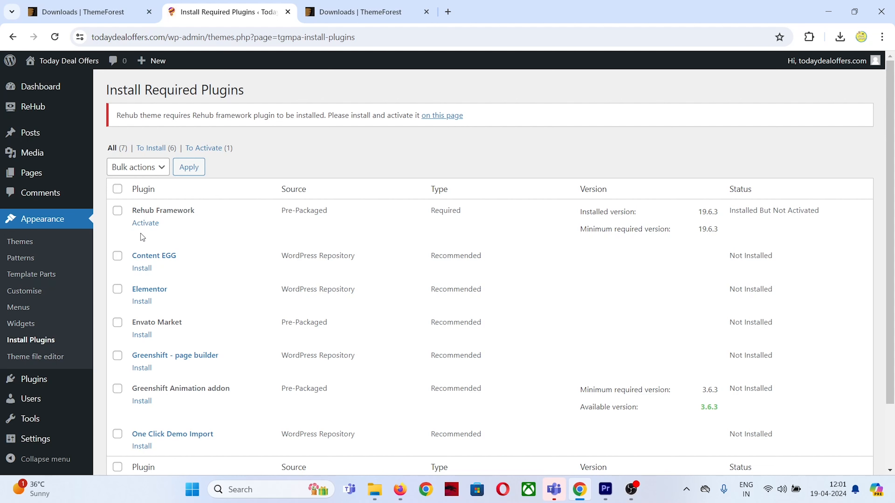
pyautogui.scroll(-2, 156, 176)
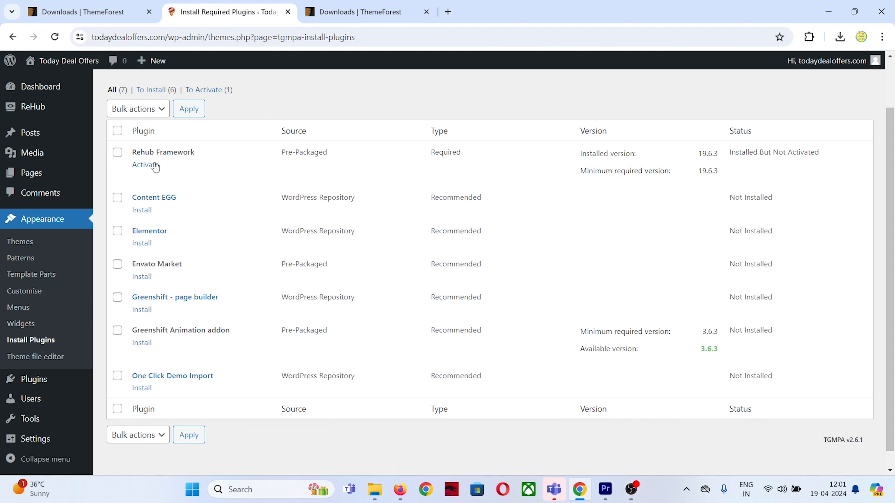
pyautogui.moveTo(131, 157); pyautogui.dragTo(200, 156)
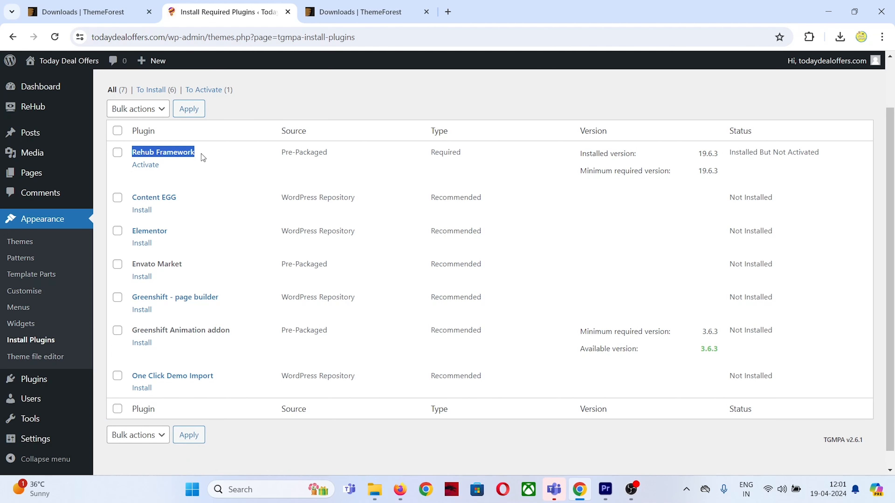
pyautogui.click(141, 169)
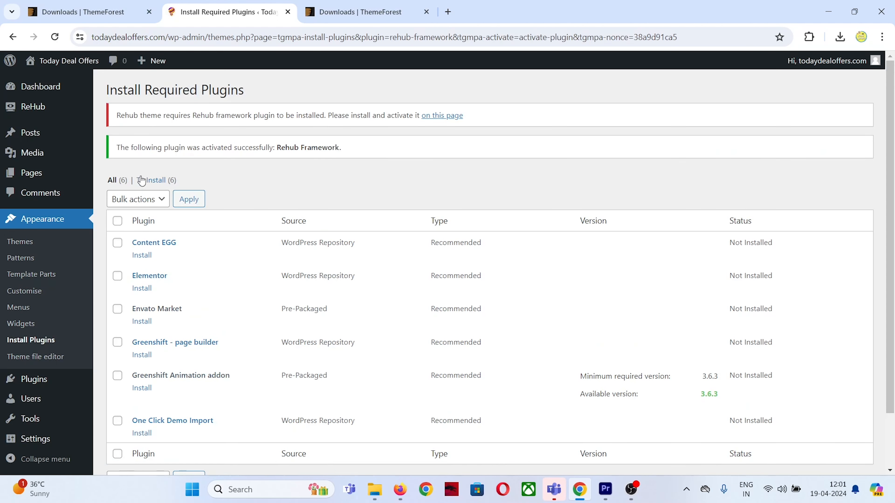
# Install the Content EGG plugin from the required plugins list, backing out of the REHub Installation Wizard.
pyautogui.scroll(-2, 140, 189)
pyautogui.click(141, 199)
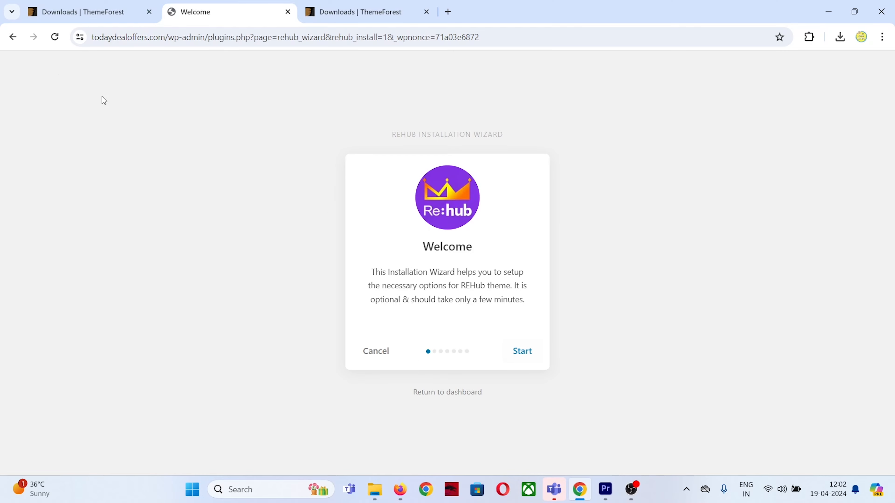
pyautogui.click(13, 37)
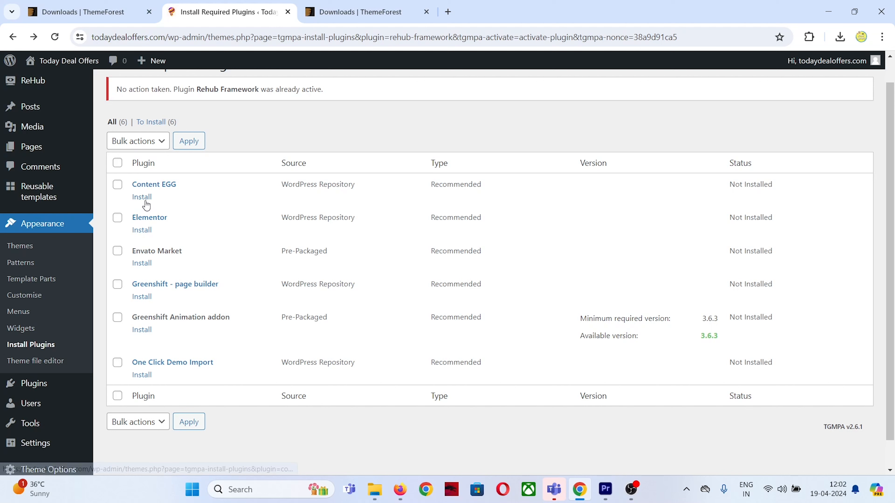
pyautogui.scroll(1, 205, 218)
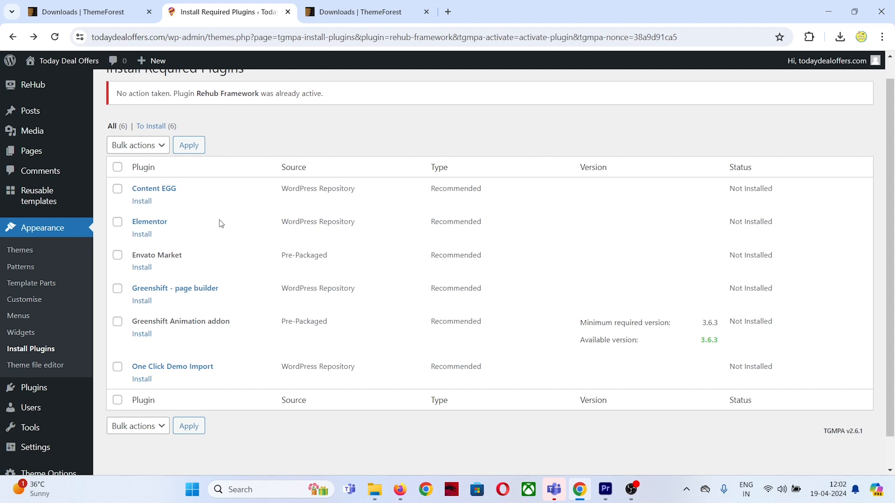
pyautogui.click(138, 203)
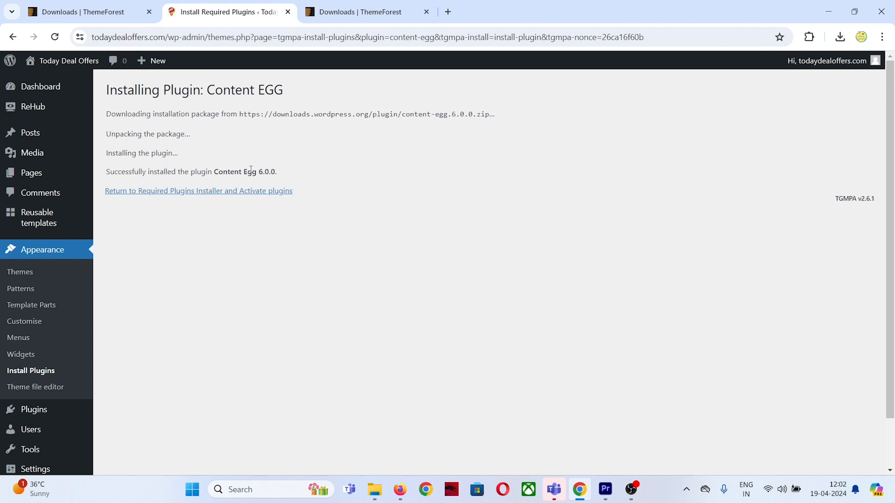
# Return to the required plugins list and install the remaining recommended plugins, including Elementor, Envato Market, both Greenshift plugins and One Click Demo Import.
pyautogui.click(142, 193)
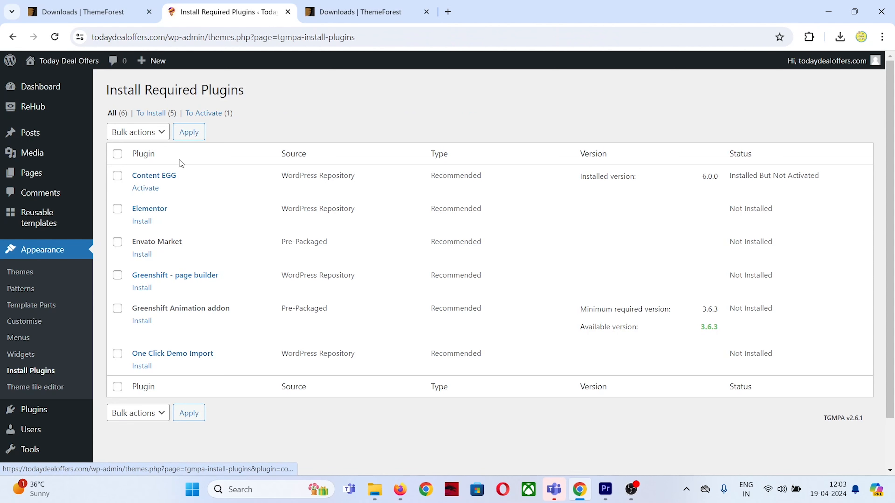
pyautogui.click(144, 224)
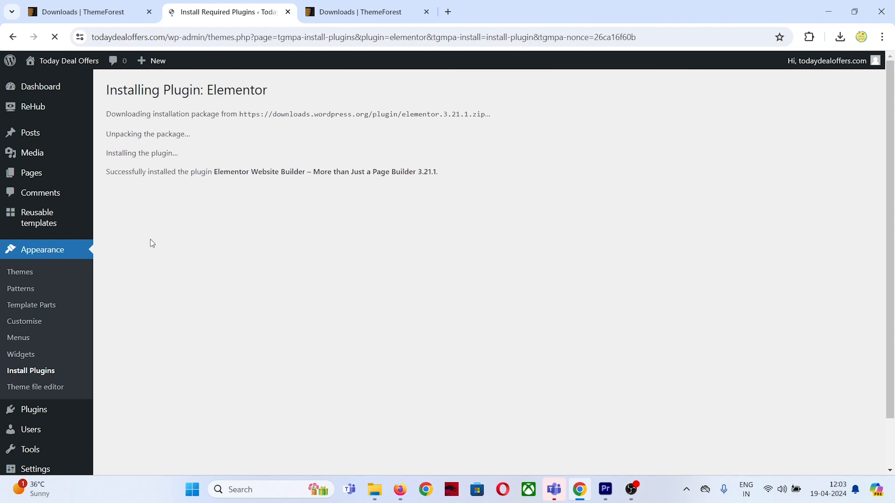
pyautogui.click(151, 255)
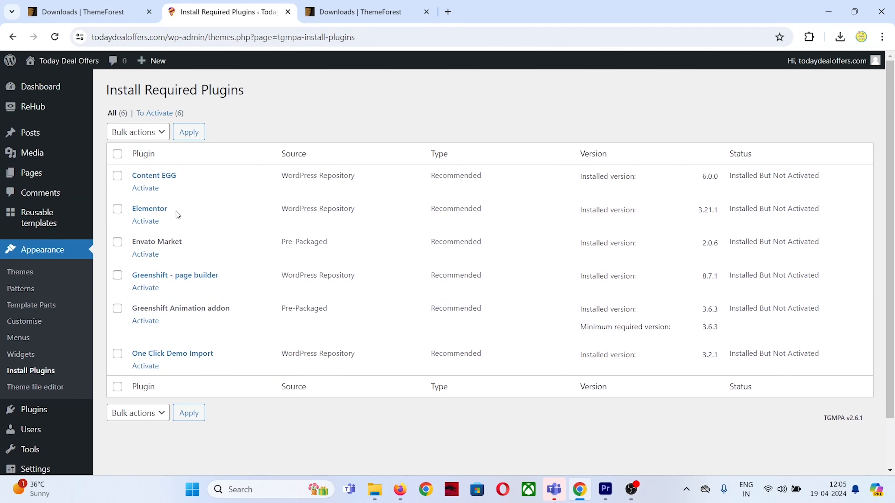
# Bulk-activate all the listed recommended plugins, and activate the remaining Greenshift Animation addon and One Click Demo Import individually.
pyautogui.click(118, 154)
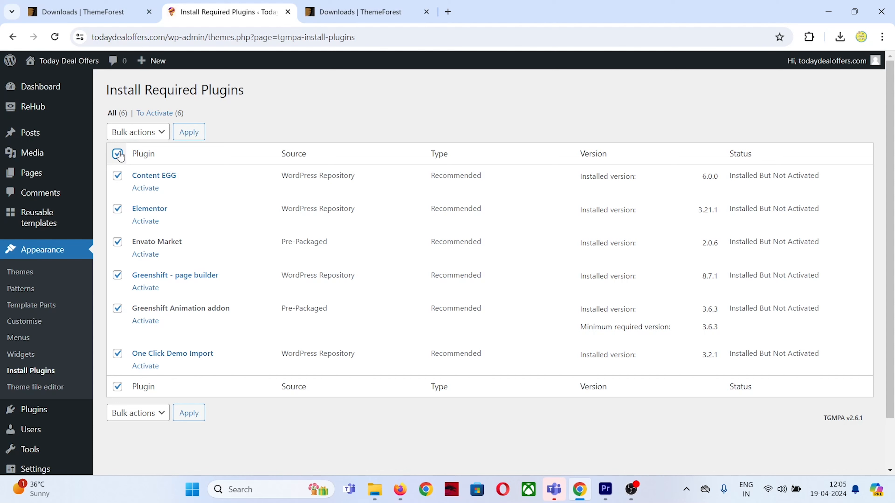
pyautogui.click(138, 134)
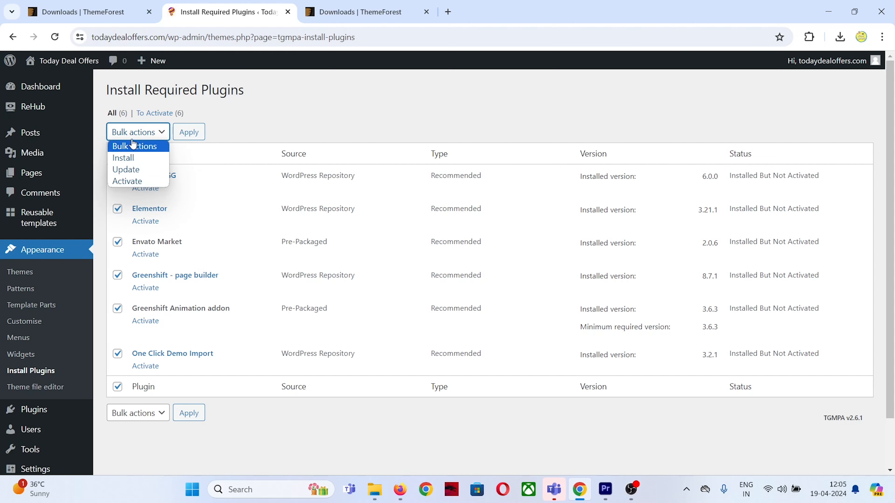
pyautogui.click(130, 181)
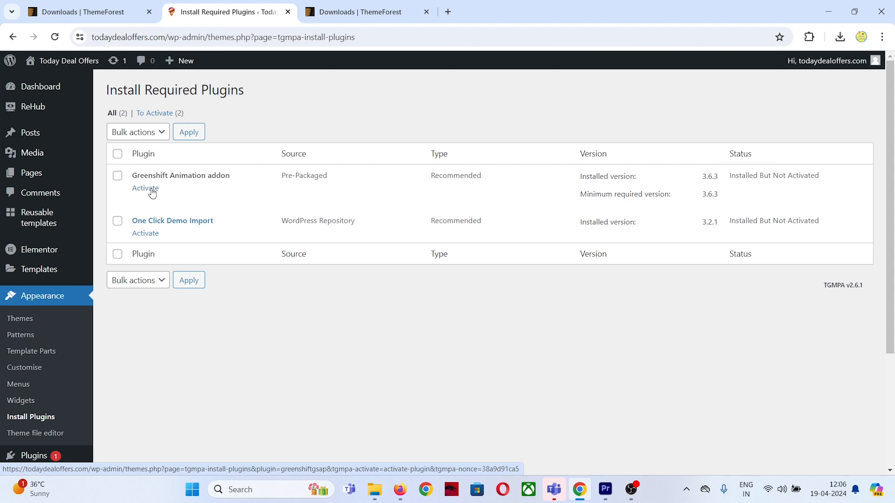
pyautogui.click(152, 190)
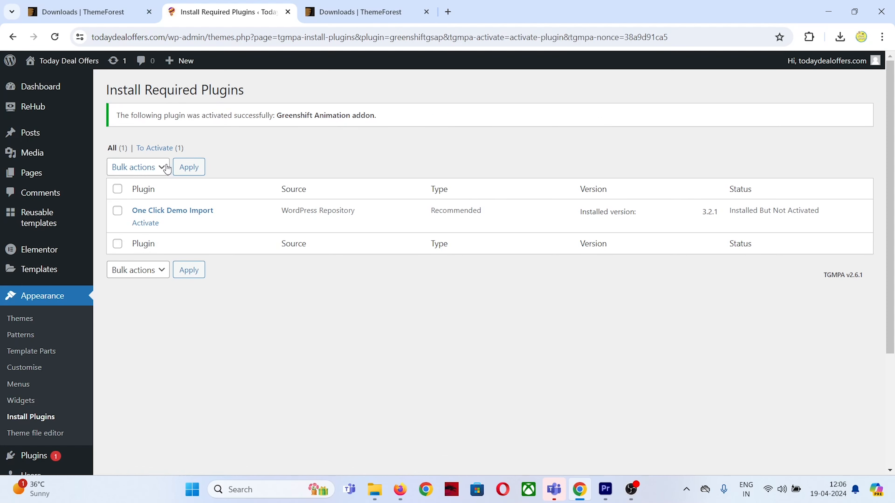
pyautogui.click(146, 224)
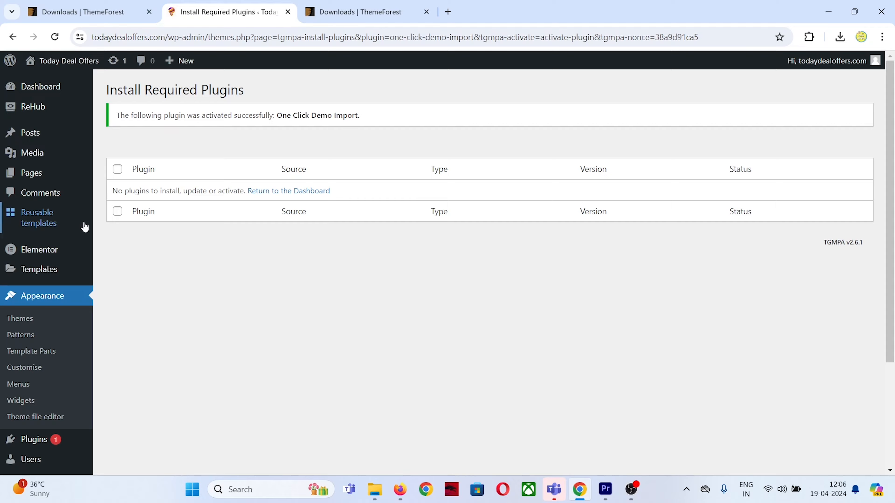
# Open the installed plugins list and review which plugins are active and which have updates available.
pyautogui.scroll(-4, 84, 212)
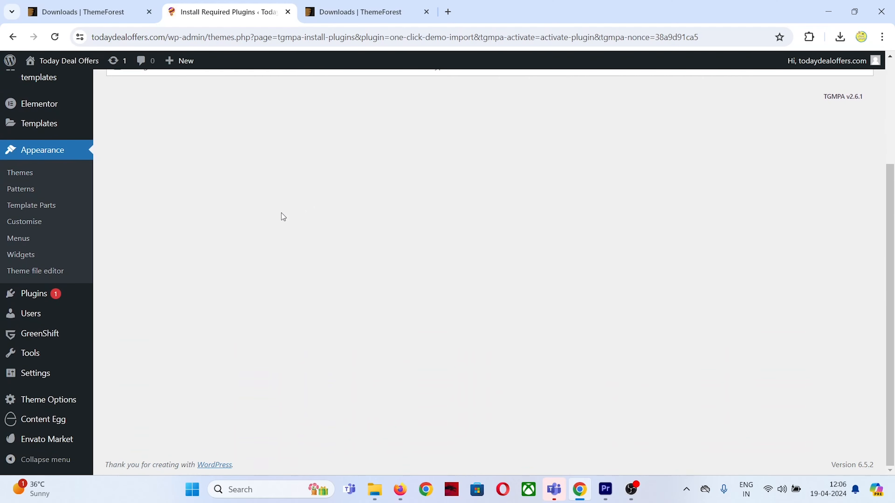
pyautogui.moveTo(46, 302)
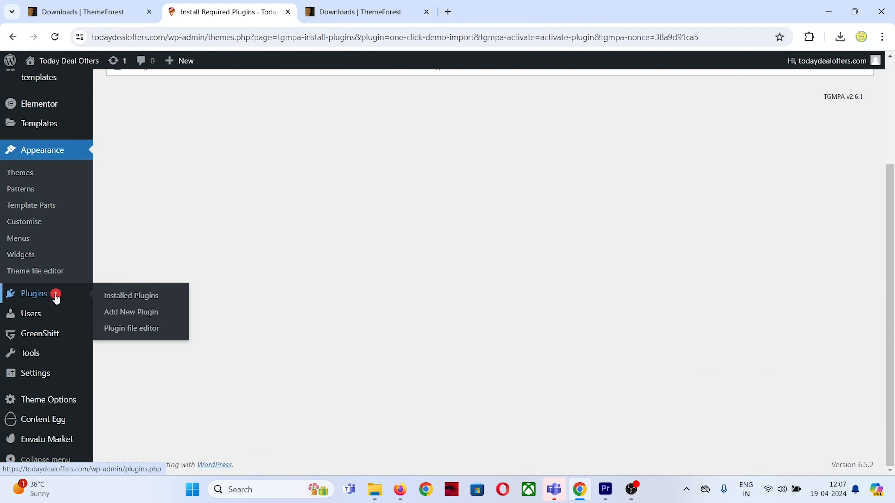
pyautogui.click(138, 299)
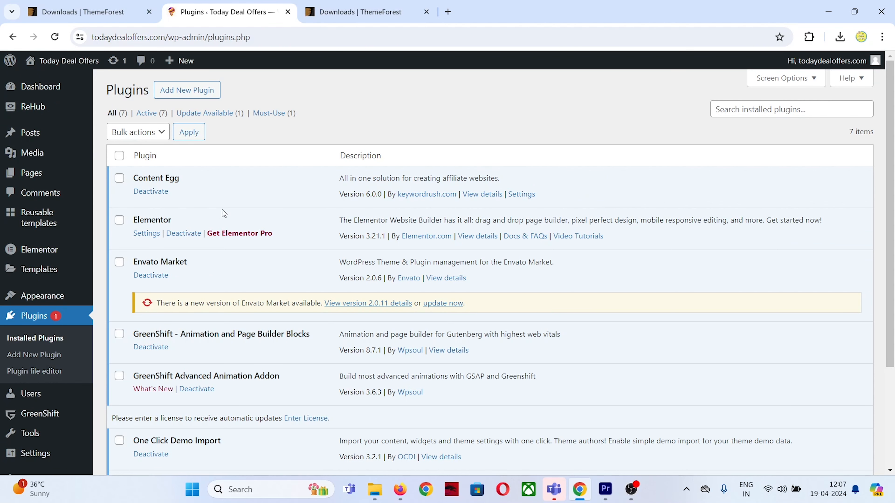
pyautogui.scroll(-4, 224, 203)
pyautogui.scroll(4, 225, 208)
pyautogui.scroll(-3, 190, 173)
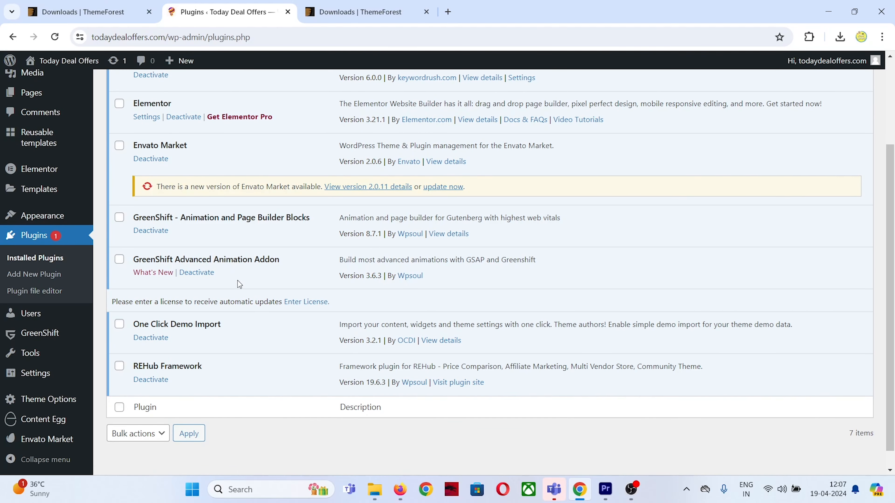
pyautogui.scroll(2, 263, 275)
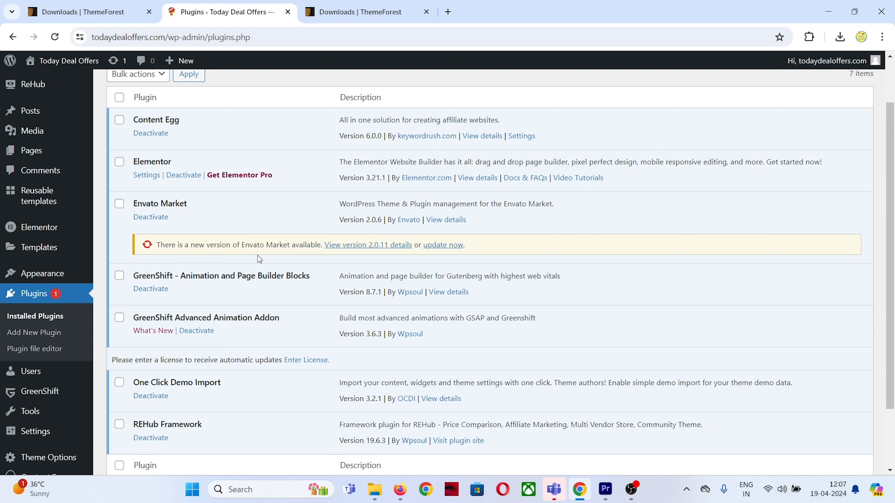
pyautogui.scroll(-2, 259, 259)
pyautogui.scroll(4, 258, 254)
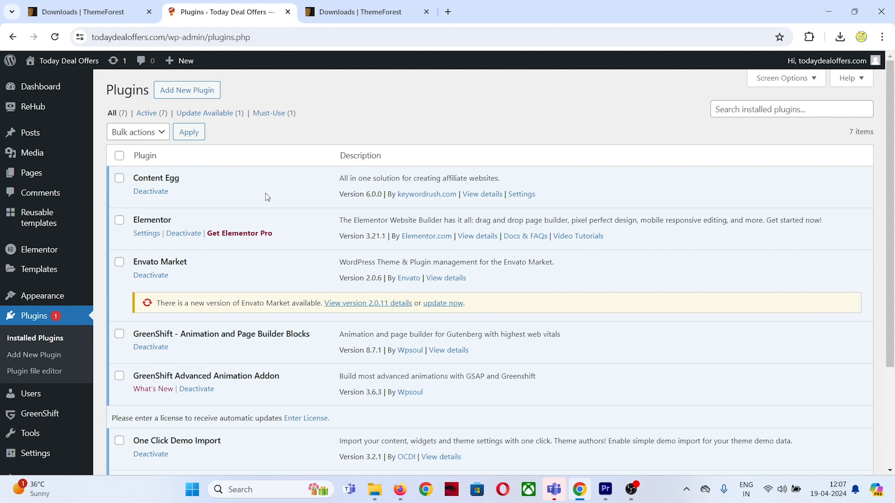
pyautogui.scroll(-3, 265, 197)
pyautogui.scroll(4, 263, 228)
pyautogui.scroll(-4, 280, 200)
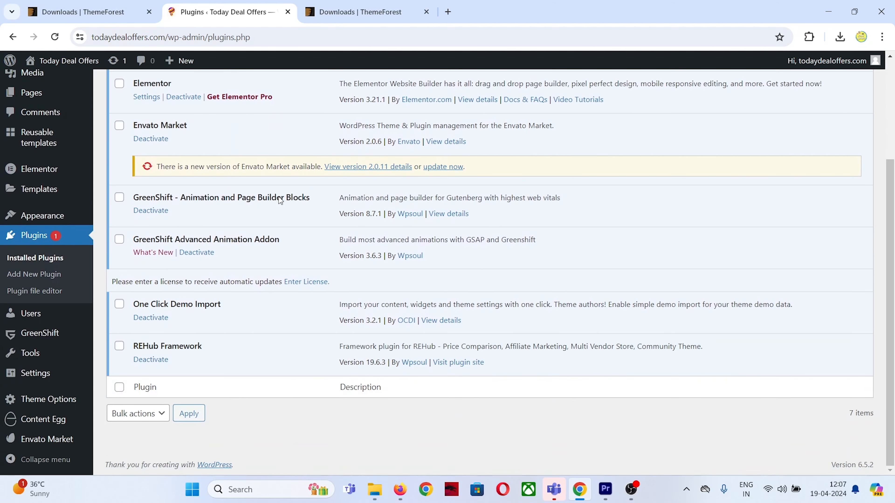
pyautogui.scroll(4, 282, 226)
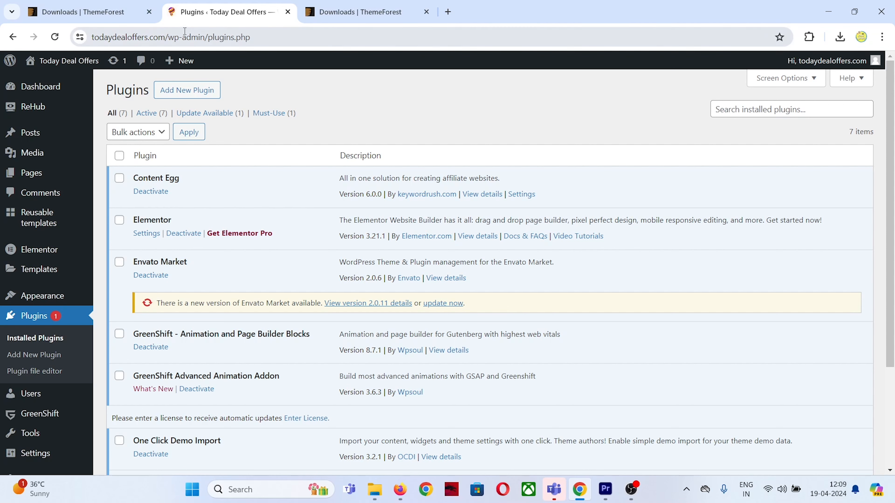
# Visit the live Today Deal Offers site to check how its homepage looks with the theme and plugins active.
pyautogui.moveTo(80, 68)
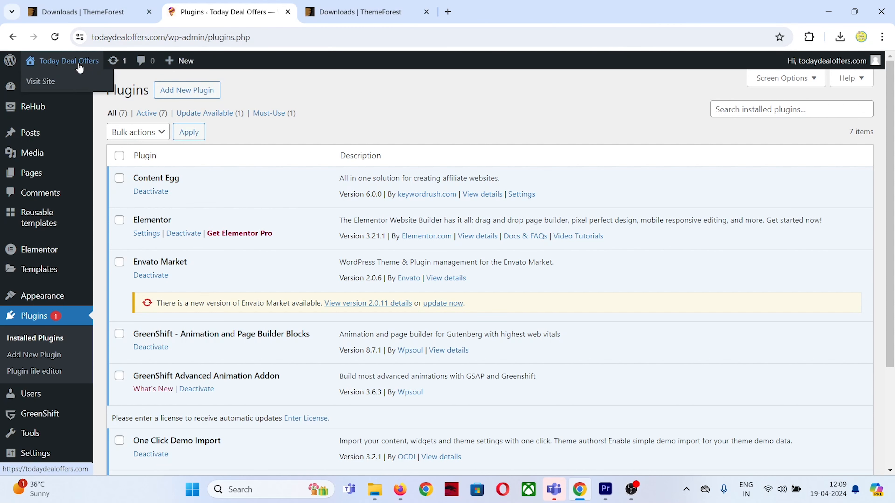
pyautogui.click(48, 84)
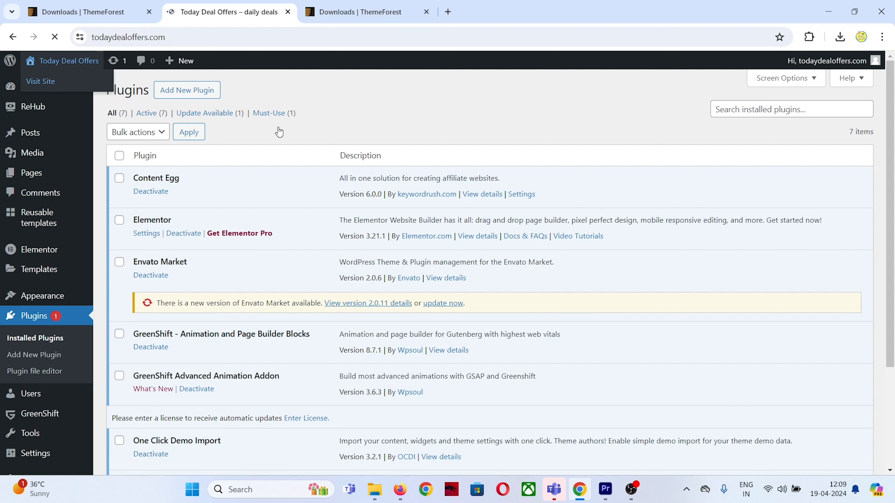
pyautogui.scroll(1, 286, 143)
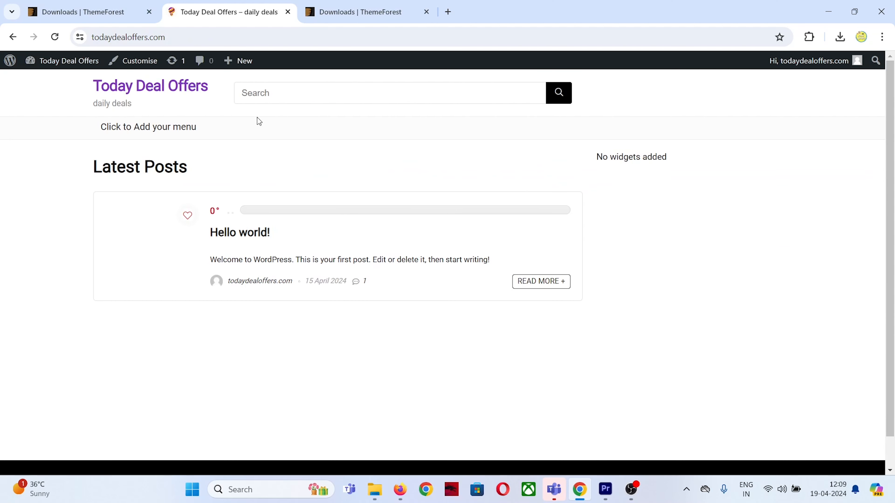